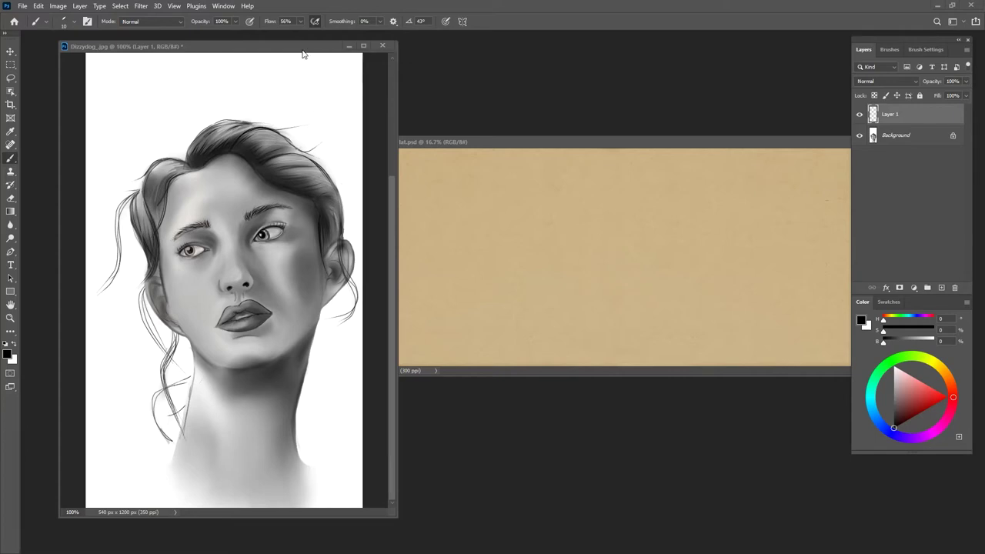
- Focus the portrait document and set the painting colour to cyan-blue (H 199)
{"action": "left_click_drag", "start_coordinate": [299, 48], "coordinate": [299, 47]}
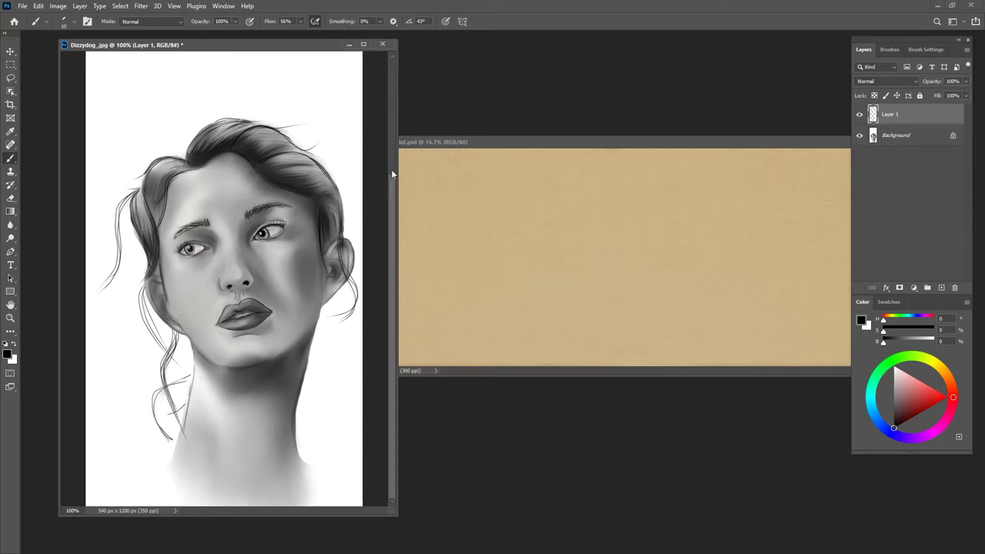
{"action": "mouse_move", "coordinate": [879, 419]}
{"action": "left_mouse_down"}
{"action": "mouse_move", "coordinate": [876, 410]}
{"action": "mouse_move", "coordinate": [936, 404]}
{"action": "mouse_move", "coordinate": [922, 411]}
{"action": "left_mouse_up"}
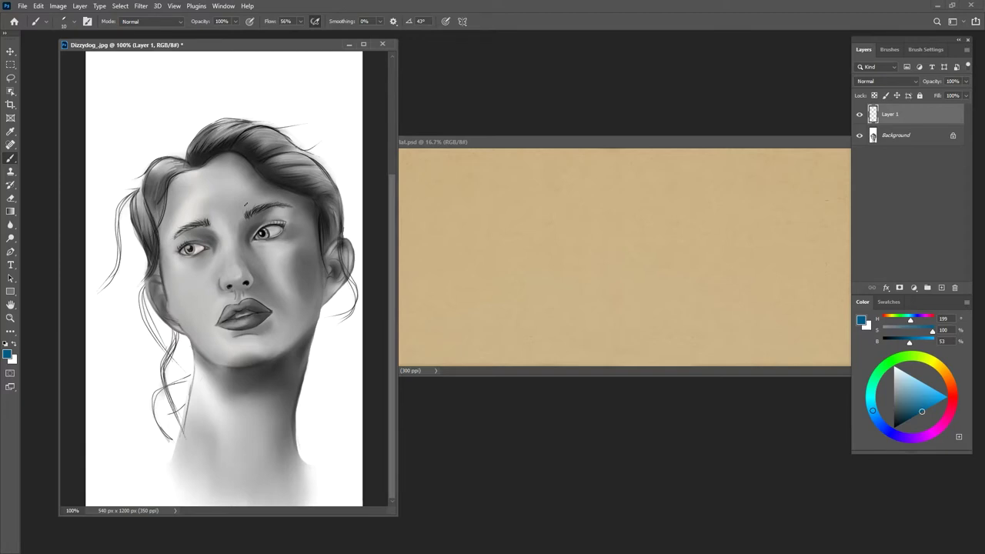
- Sketch a blue line along the left hair, brighten the blue, and close the right-cheek circle
{"action": "left_click_drag", "start_coordinate": [120, 207], "coordinate": [114, 254]}
{"action": "left_click_drag", "start_coordinate": [921, 394], "coordinate": [947, 397]}
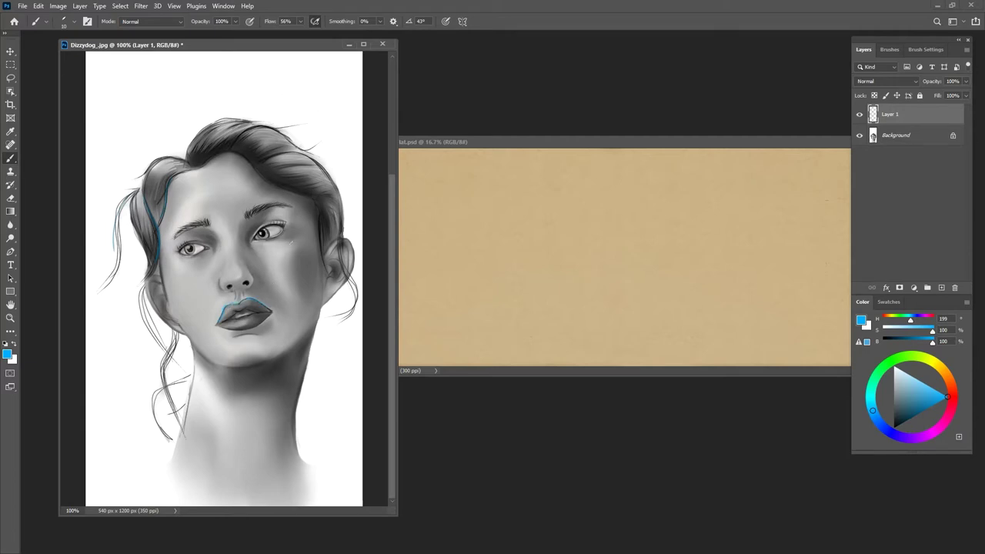
{"action": "mouse_move", "coordinate": [295, 288]}
{"action": "left_mouse_down"}
{"action": "mouse_move", "coordinate": [311, 265]}
{"action": "mouse_move", "coordinate": [297, 244]}
{"action": "left_mouse_up"}
- Replace Layer 1 with a fresh layer and mark below the right eye, left cheek and right temple
{"action": "mouse_move", "coordinate": [877, 117]}
{"action": "left_mouse_down"}
{"action": "mouse_move", "coordinate": [915, 281]}
{"action": "mouse_move", "coordinate": [955, 289]}
{"action": "left_mouse_up"}
{"action": "left_click", "coordinate": [941, 287]}
{"action": "left_click_drag", "start_coordinate": [299, 254], "coordinate": [302, 264]}
{"action": "left_click_drag", "start_coordinate": [174, 272], "coordinate": [179, 291]}
{"action": "left_click_drag", "start_coordinate": [316, 231], "coordinate": [323, 256]}
- Draw a centre line from chin into the hair and an eye line to the edge, erasing the nose hook
{"action": "left_click_drag", "start_coordinate": [208, 155], "coordinate": [262, 380]}
{"action": "left_click_drag", "start_coordinate": [209, 160], "coordinate": [202, 114]}
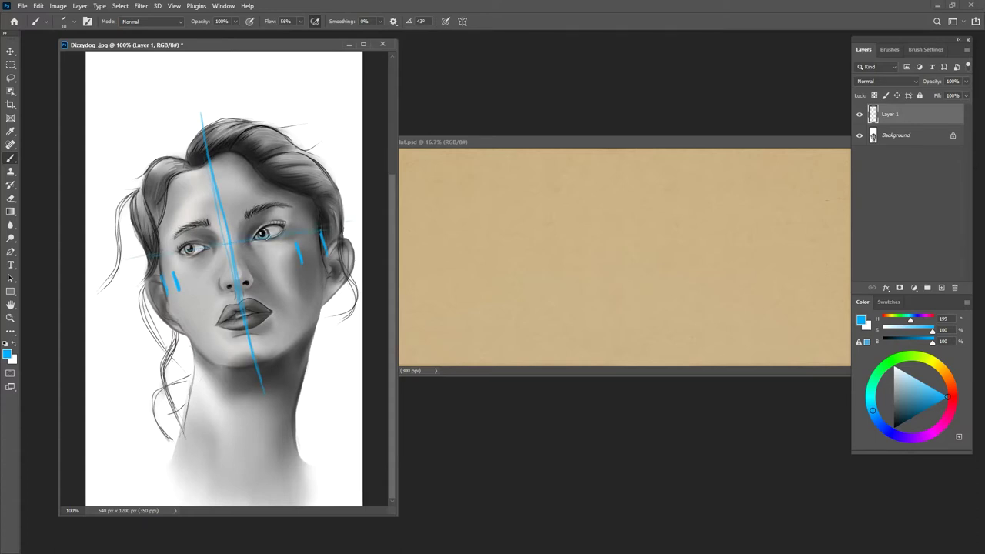
{"action": "left_click_drag", "start_coordinate": [278, 224], "coordinate": [344, 188]}
{"action": "left_click_drag", "start_coordinate": [286, 224], "coordinate": [360, 186]}
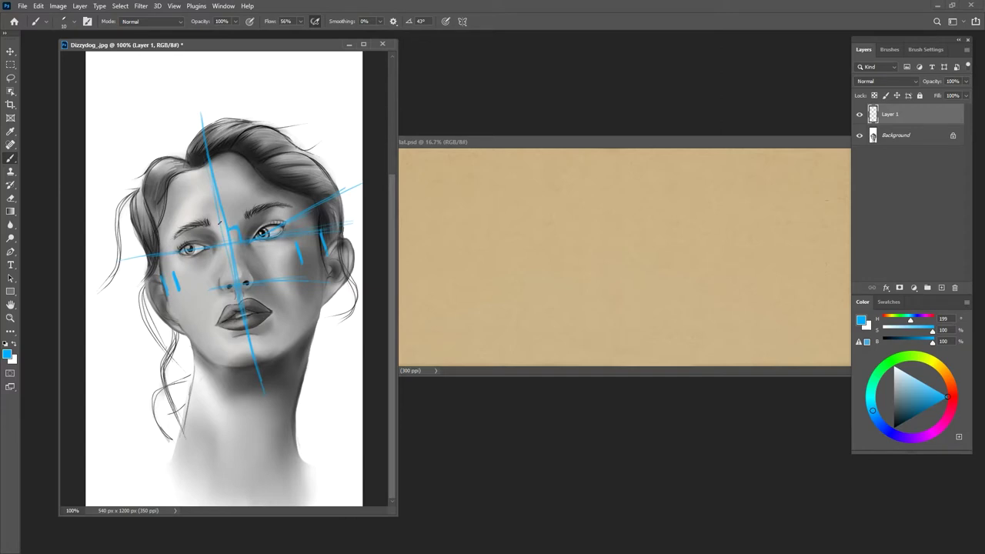
{"action": "left_click_drag", "start_coordinate": [234, 223], "coordinate": [236, 225]}
- With the Brush, sketch blue contours for the right jawline, nose tip, right ear and left cheek
{"action": "key", "text": "b"}
{"action": "left_click_drag", "start_coordinate": [261, 379], "coordinate": [300, 345]}
{"action": "left_click_drag", "start_coordinate": [298, 346], "coordinate": [262, 379]}
{"action": "left_click_drag", "start_coordinate": [231, 278], "coordinate": [251, 275]}
{"action": "mouse_move", "coordinate": [344, 240]}
{"action": "left_mouse_down"}
{"action": "mouse_move", "coordinate": [355, 256]}
{"action": "mouse_move", "coordinate": [325, 303]}
{"action": "left_mouse_up"}
{"action": "left_click_drag", "start_coordinate": [153, 273], "coordinate": [164, 320]}
{"action": "left_click_drag", "start_coordinate": [186, 252], "coordinate": [161, 300]}
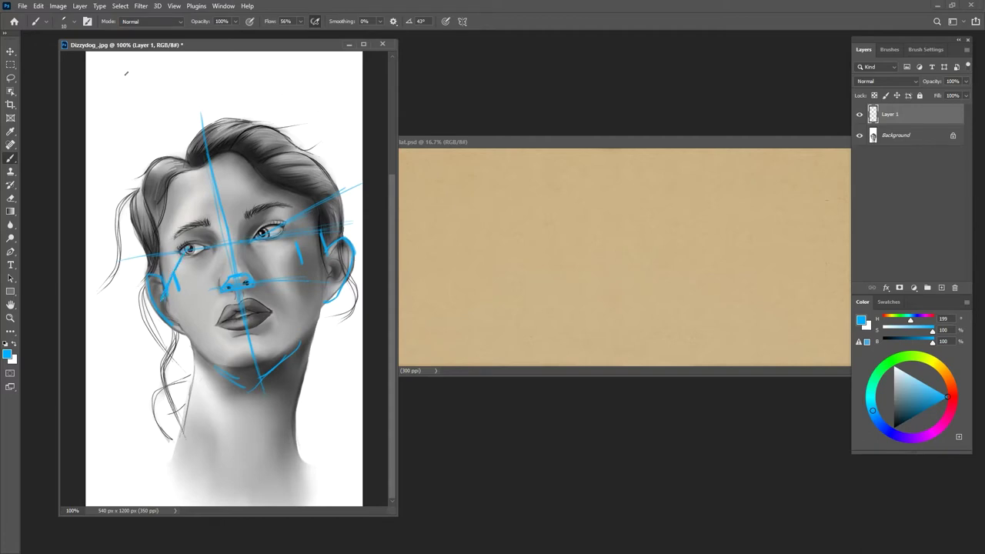
- On the toned paper, sketch a head outline down to the chin with short horizontal guide marks
{"action": "left_click", "coordinate": [486, 146]}
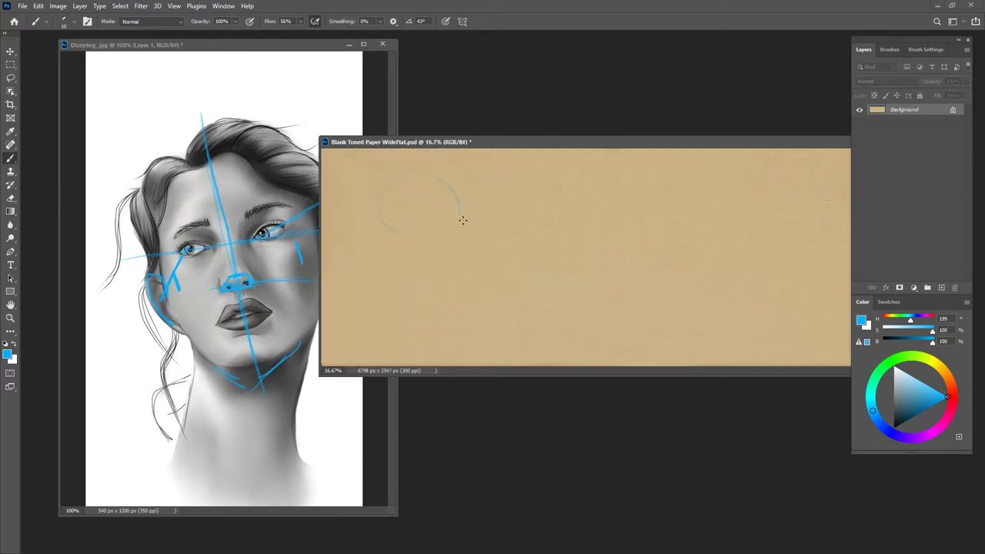
{"action": "left_click_drag", "start_coordinate": [394, 226], "coordinate": [451, 277]}
{"action": "left_click_drag", "start_coordinate": [461, 175], "coordinate": [479, 176]}
{"action": "left_click_drag", "start_coordinate": [454, 278], "coordinate": [463, 276]}
{"action": "left_click_drag", "start_coordinate": [460, 174], "coordinate": [476, 171]}
{"action": "left_click_drag", "start_coordinate": [429, 266], "coordinate": [444, 274]}
{"action": "left_click", "coordinate": [286, 48]}
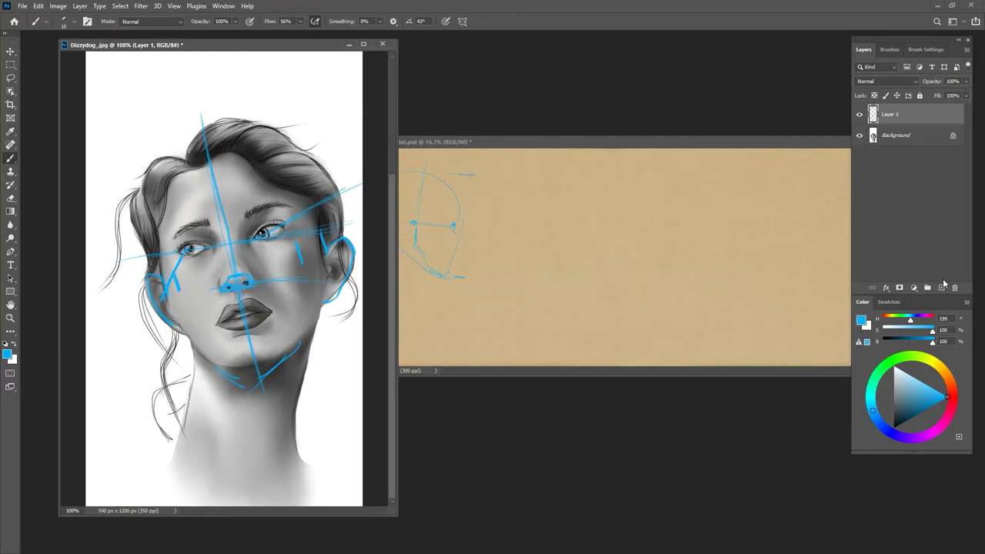
- Add Layer 2, hide Layer 1, and draw the blue eye guide line across the face
{"action": "left_click", "coordinate": [940, 287]}
{"action": "left_click", "coordinate": [859, 136]}
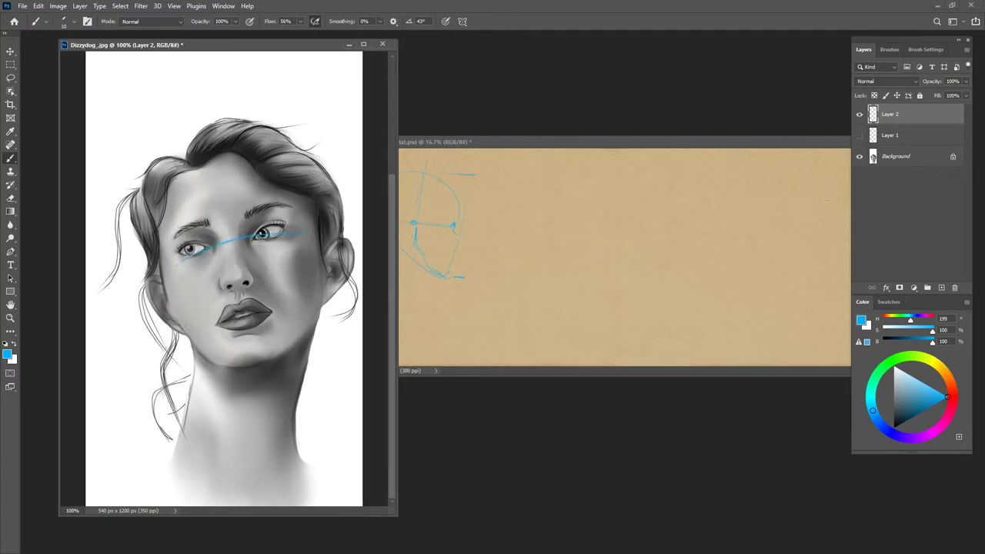
{"action": "left_click_drag", "start_coordinate": [307, 233], "coordinate": [355, 238]}
{"action": "left_click_drag", "start_coordinate": [138, 296], "coordinate": [109, 331]}
- Draw a centre guide from forehead to chin, erase its stray part, and curve the left cheek and jaw
{"action": "mouse_move", "coordinate": [258, 350]}
{"action": "left_mouse_down"}
{"action": "mouse_move", "coordinate": [240, 292]}
{"action": "mouse_move", "coordinate": [217, 173]}
{"action": "left_mouse_up"}
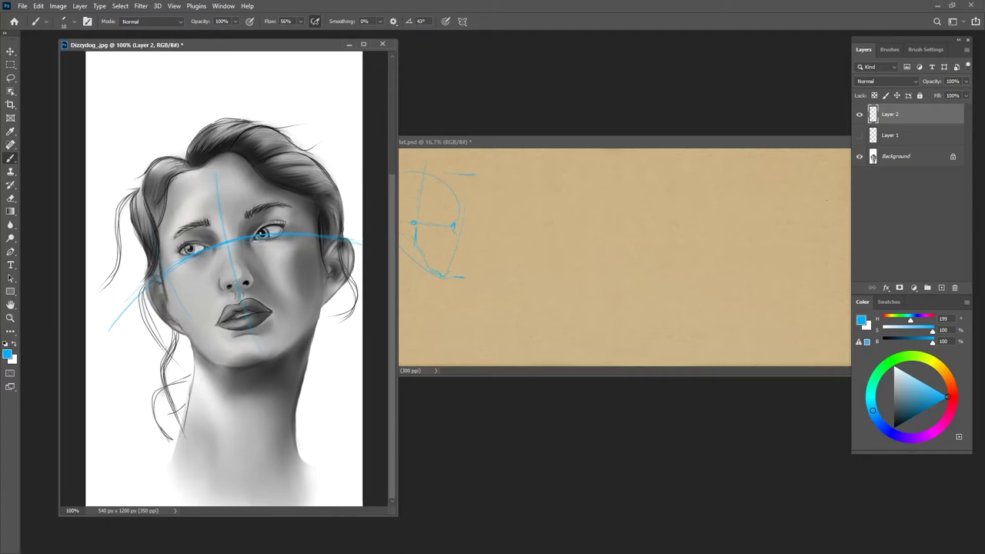
{"action": "key", "text": "grave"}
{"action": "left_click_drag", "start_coordinate": [214, 163], "coordinate": [231, 259]}
{"action": "key", "text": "grave"}
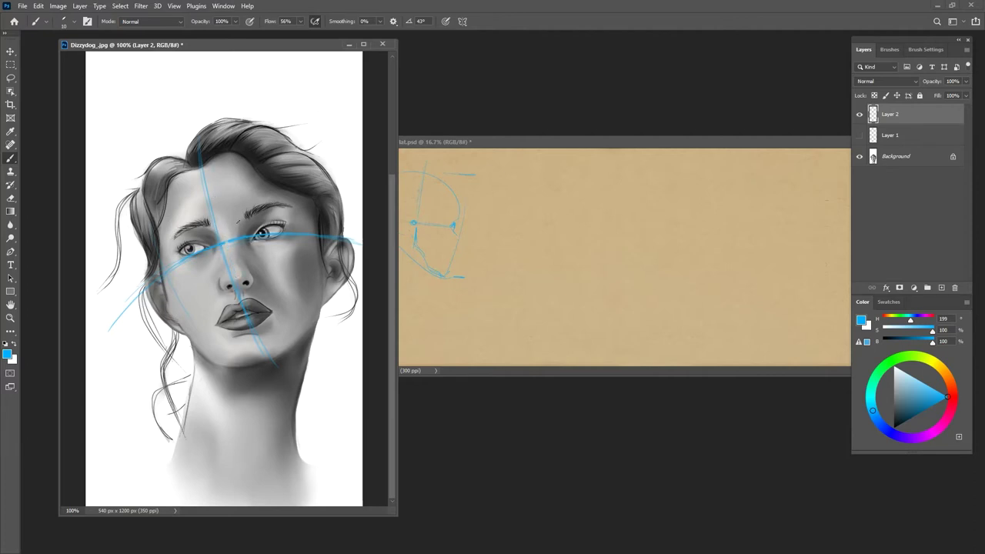
{"action": "mouse_move", "coordinate": [155, 231]}
{"action": "left_mouse_down"}
{"action": "mouse_move", "coordinate": [212, 354]}
{"action": "mouse_move", "coordinate": [254, 376]}
{"action": "left_mouse_up"}
- Outline the head's right side, upper left, chin and left jawline, undoing a stray hair-top stroke
{"action": "left_click_drag", "start_coordinate": [302, 185], "coordinate": [321, 234]}
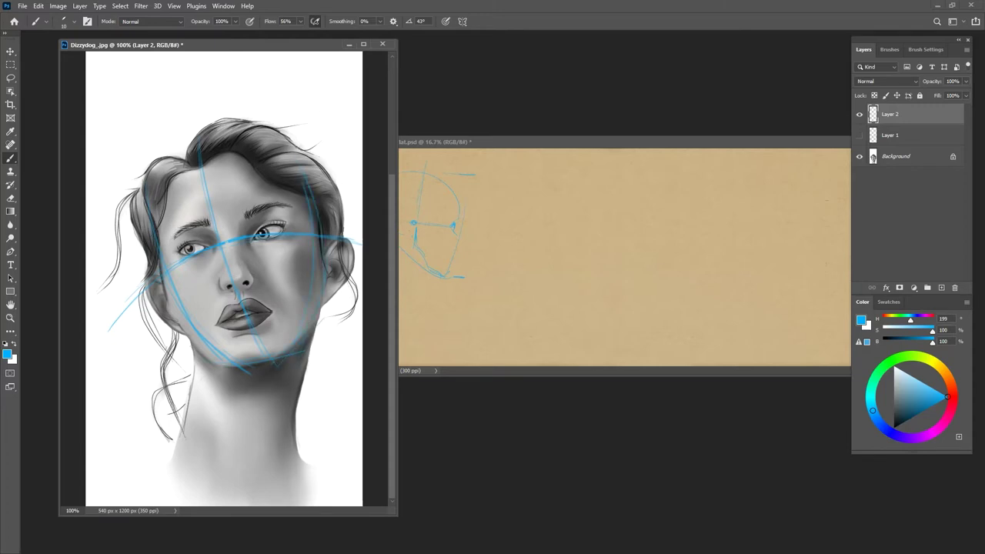
{"action": "mouse_move", "coordinate": [292, 140]}
{"action": "left_mouse_down"}
{"action": "mouse_move", "coordinate": [332, 150]}
{"action": "mouse_move", "coordinate": [303, 135]}
{"action": "left_mouse_up"}
{"action": "key", "text": "ctrl+z"}
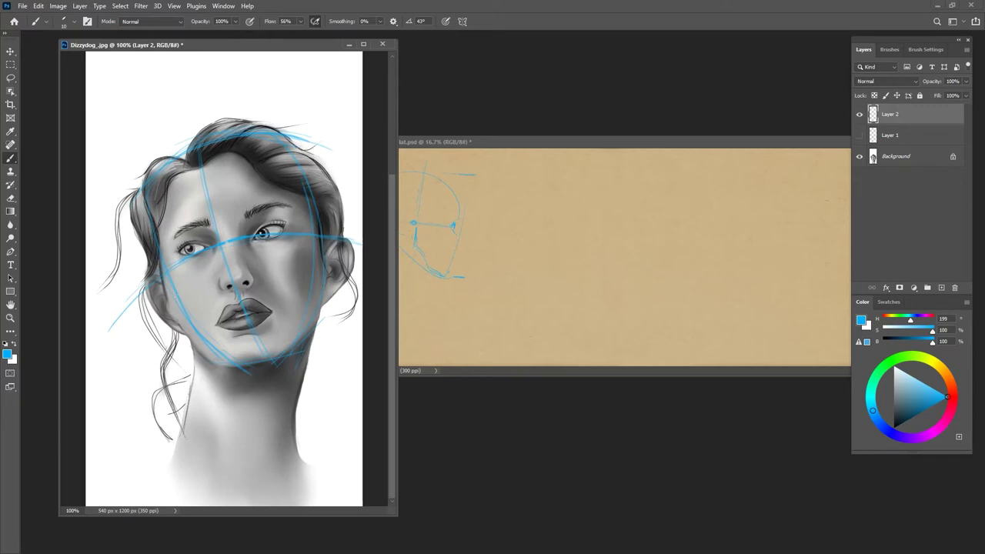
{"action": "left_click_drag", "start_coordinate": [235, 368], "coordinate": [291, 355]}
{"action": "left_click_drag", "start_coordinate": [166, 140], "coordinate": [161, 163]}
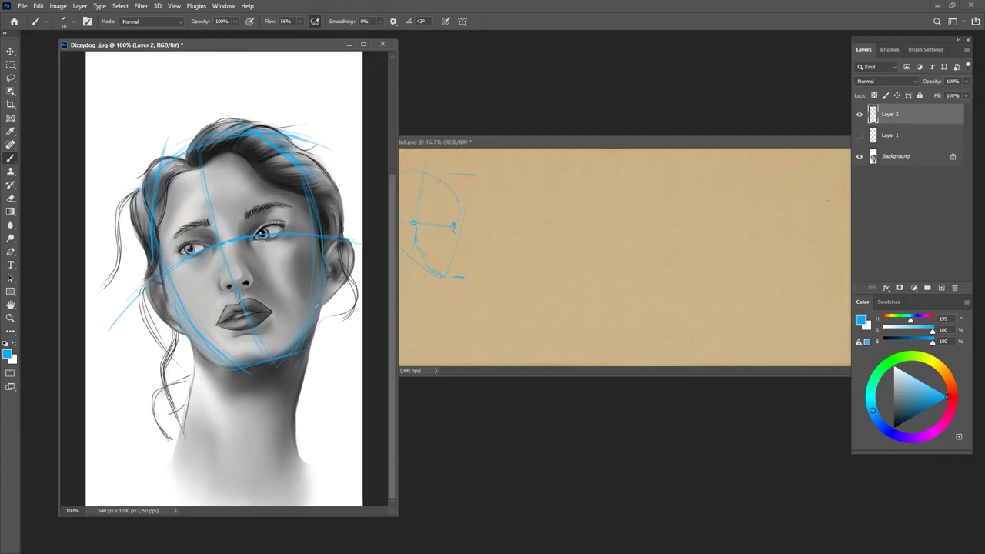
{"action": "left_click_drag", "start_coordinate": [199, 336], "coordinate": [180, 310]}
{"action": "left_click", "coordinate": [477, 143]}
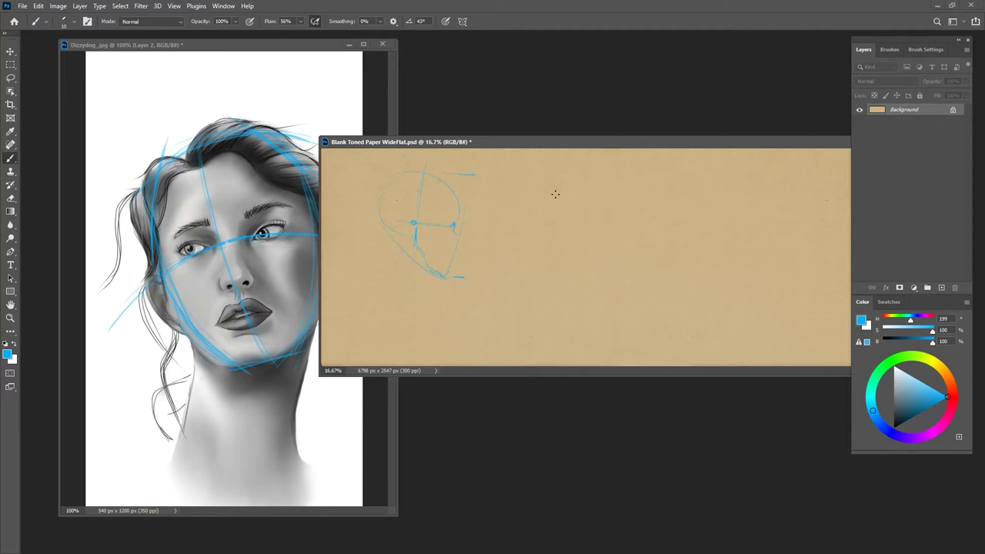
- Sketch a second boxy head study beside the first on the toned paper, then return to the portrait
{"action": "mouse_move", "coordinate": [515, 270]}
{"action": "left_mouse_down"}
{"action": "mouse_move", "coordinate": [547, 191]}
{"action": "mouse_move", "coordinate": [511, 273]}
{"action": "left_mouse_up"}
{"action": "mouse_move", "coordinate": [498, 225]}
{"action": "left_mouse_down"}
{"action": "mouse_move", "coordinate": [503, 214]}
{"action": "mouse_move", "coordinate": [547, 217]}
{"action": "left_mouse_up"}
{"action": "mouse_move", "coordinate": [511, 195]}
{"action": "left_mouse_down"}
{"action": "mouse_move", "coordinate": [507, 239]}
{"action": "mouse_move", "coordinate": [513, 231]}
{"action": "mouse_move", "coordinate": [501, 231]}
{"action": "mouse_move", "coordinate": [550, 229]}
{"action": "left_mouse_up"}
{"action": "left_click", "coordinate": [318, 45]}
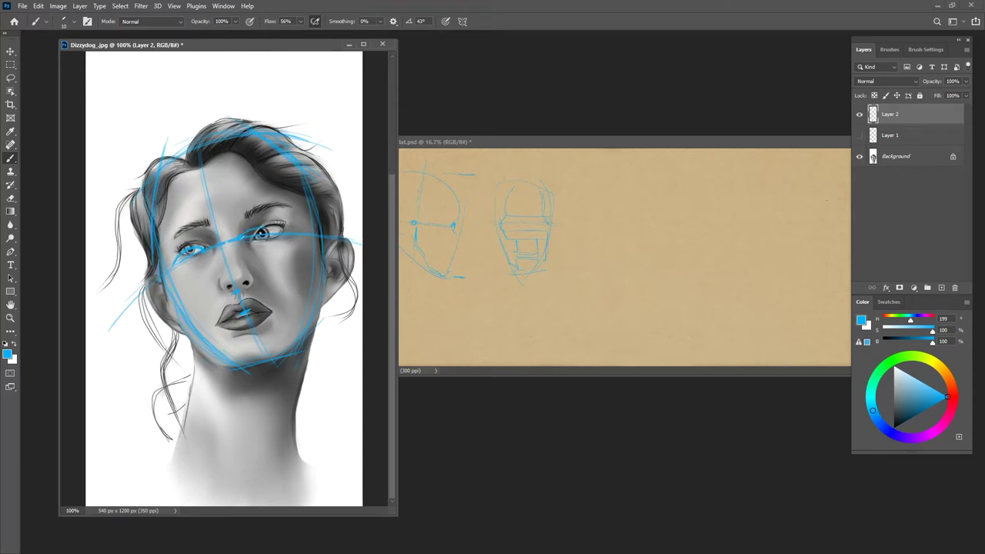
- Mark the right eye's iris with a short blue stroke on Layer 2
{"action": "left_click_drag", "start_coordinate": [263, 229], "coordinate": [278, 231]}
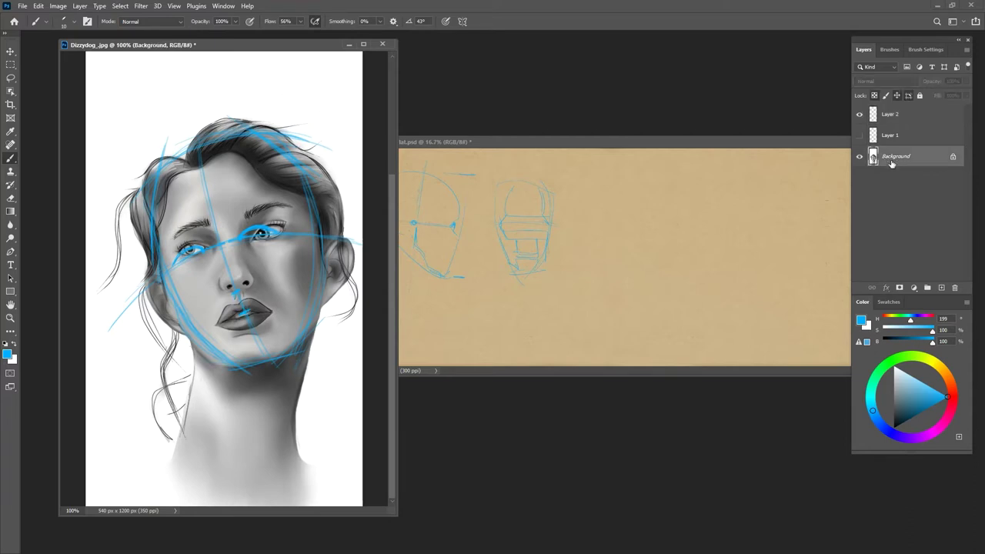
- Add Layer 3, fill it with white, and hide it
{"action": "left_click", "coordinate": [941, 287]}
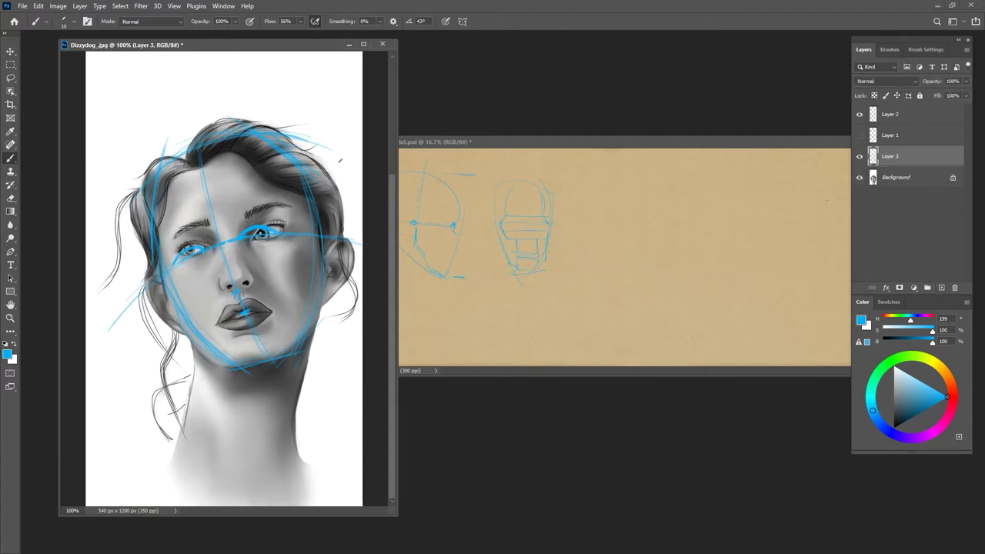
{"action": "left_click", "coordinate": [341, 115], "text": "alt"}
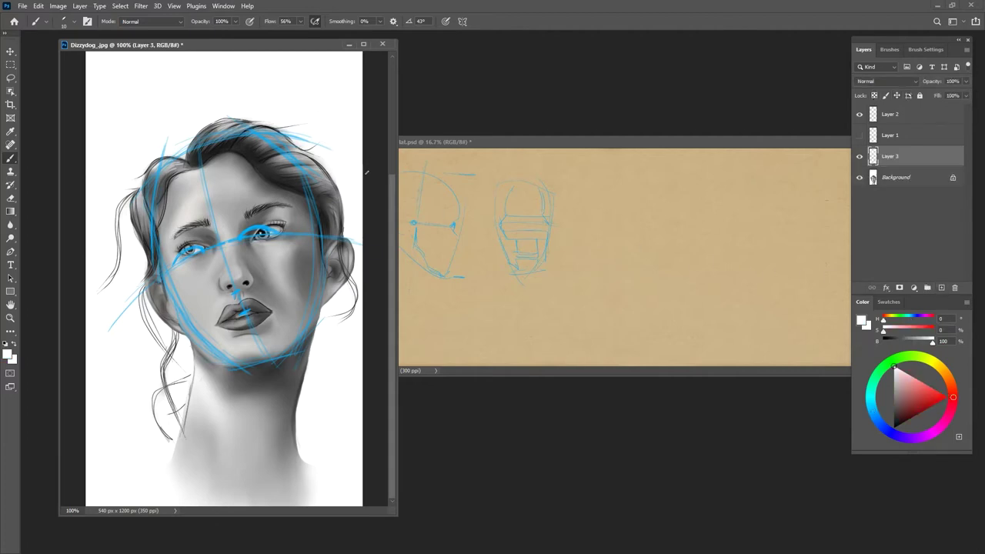
{"action": "key", "text": "g"}
{"action": "left_click_drag", "start_coordinate": [336, 164], "coordinate": [411, 248]}
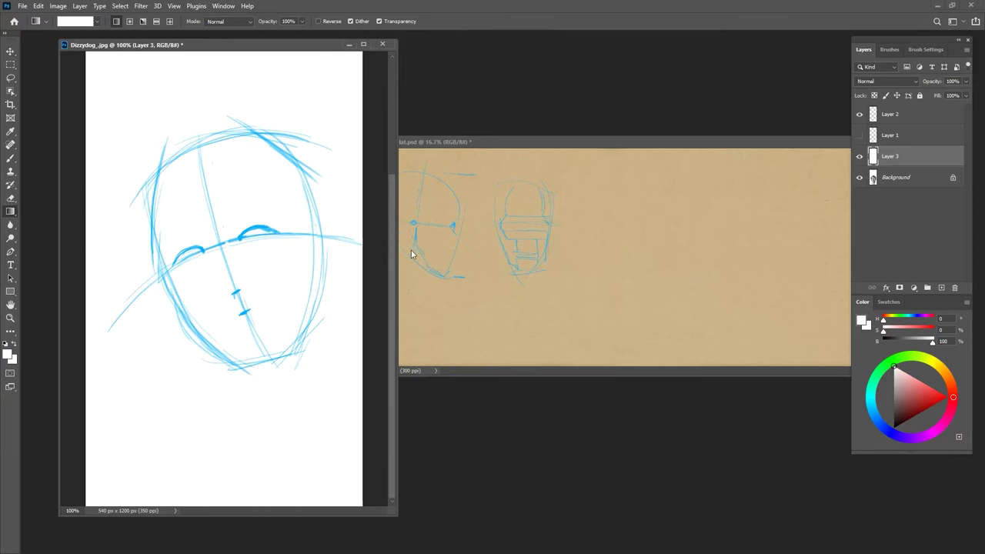
{"action": "left_click", "coordinate": [860, 158]}
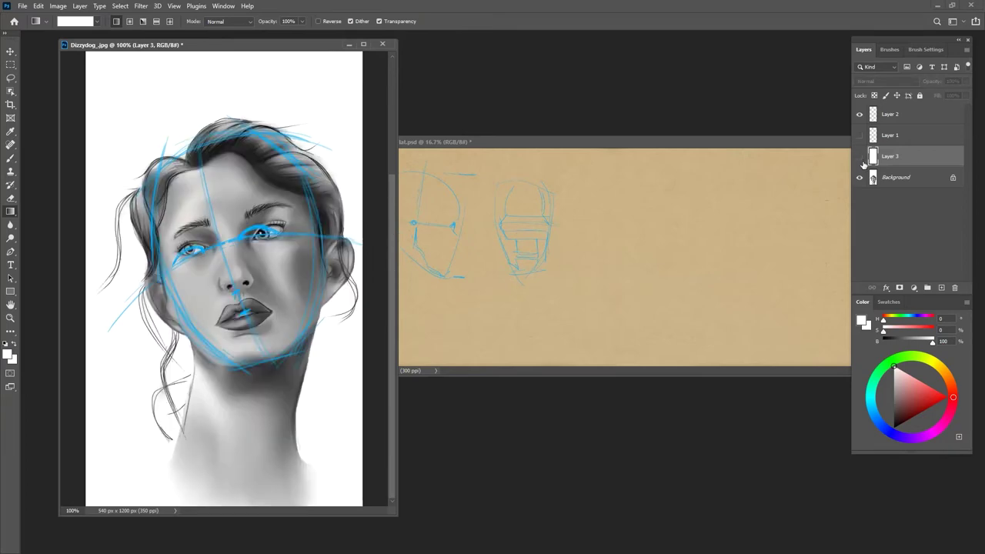
- Select Layer 2 and paint a short blue test stroke near the canvas top-right
{"action": "left_click", "coordinate": [873, 113]}
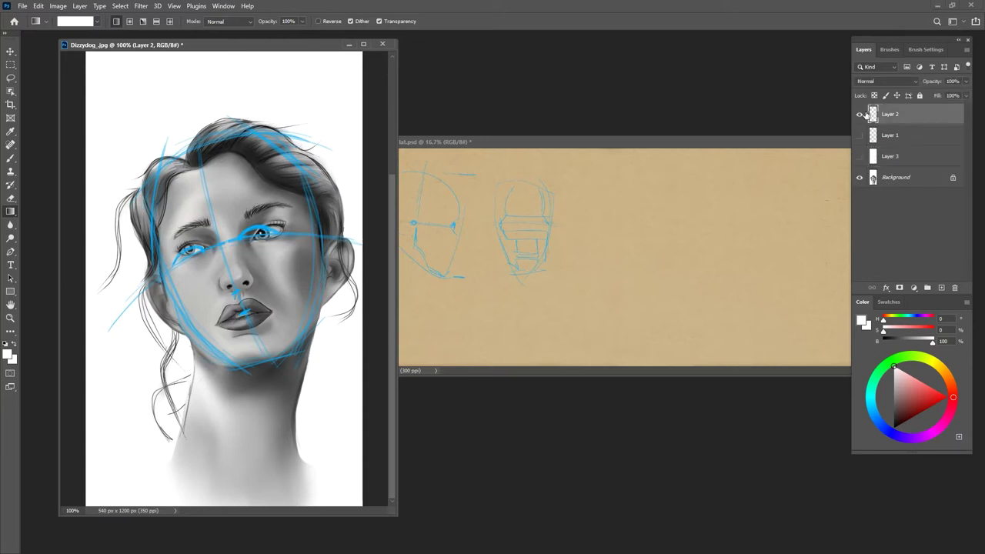
{"action": "key", "text": "b"}
{"action": "left_click_drag", "start_coordinate": [340, 84], "coordinate": [342, 112]}
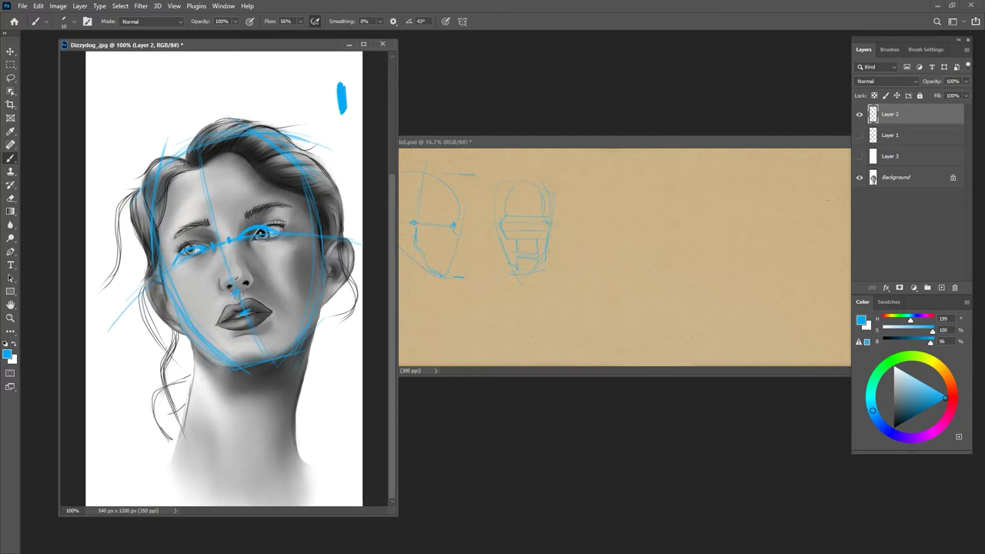
- Outline both sides of the nose and the left nostril in blue, then briefly check the sketch alone
{"action": "left_click_drag", "start_coordinate": [222, 300], "coordinate": [223, 286]}
{"action": "left_click_drag", "start_coordinate": [227, 269], "coordinate": [237, 266]}
{"action": "left_click_drag", "start_coordinate": [219, 301], "coordinate": [221, 283]}
{"action": "left_click_drag", "start_coordinate": [221, 300], "coordinate": [226, 296]}
{"action": "left_click", "coordinate": [860, 156]}
{"action": "left_click", "coordinate": [860, 156]}
- Add blue strokes along the right eyebrow and a curve on the left cheek, then view the sketch alone
{"action": "left_click_drag", "start_coordinate": [245, 213], "coordinate": [273, 205]}
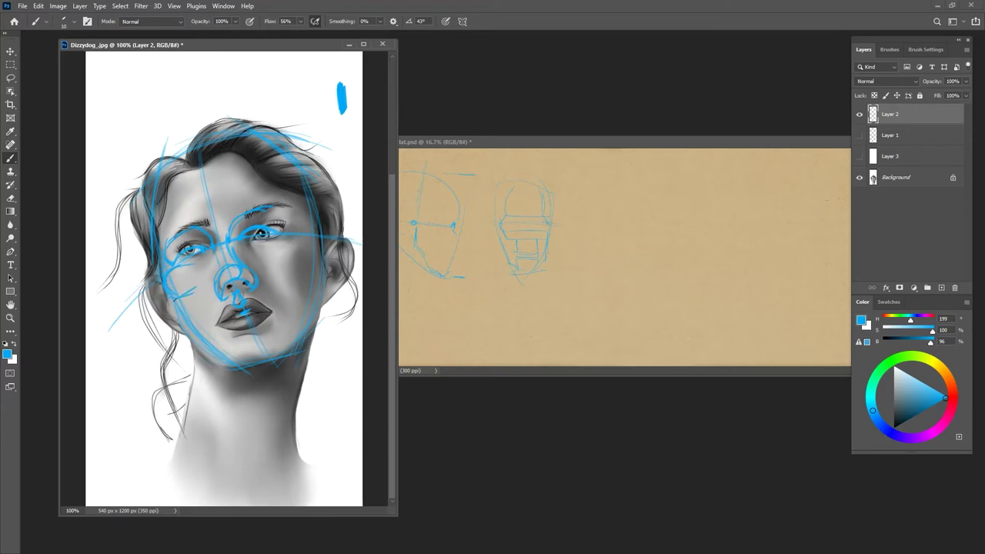
{"action": "left_click_drag", "start_coordinate": [178, 294], "coordinate": [204, 280]}
{"action": "left_click", "coordinate": [860, 156]}
- Sketch blue cheek planes beside the nose, a line down the right cheek and the left jawline to the chin
{"action": "left_click", "coordinate": [860, 156]}
{"action": "mouse_move", "coordinate": [286, 267]}
{"action": "left_mouse_down"}
{"action": "mouse_move", "coordinate": [263, 260]}
{"action": "mouse_move", "coordinate": [195, 282]}
{"action": "left_mouse_up"}
{"action": "mouse_move", "coordinate": [265, 261]}
{"action": "left_mouse_down"}
{"action": "mouse_move", "coordinate": [289, 253]}
{"action": "mouse_move", "coordinate": [267, 263]}
{"action": "mouse_move", "coordinate": [277, 262]}
{"action": "left_mouse_up"}
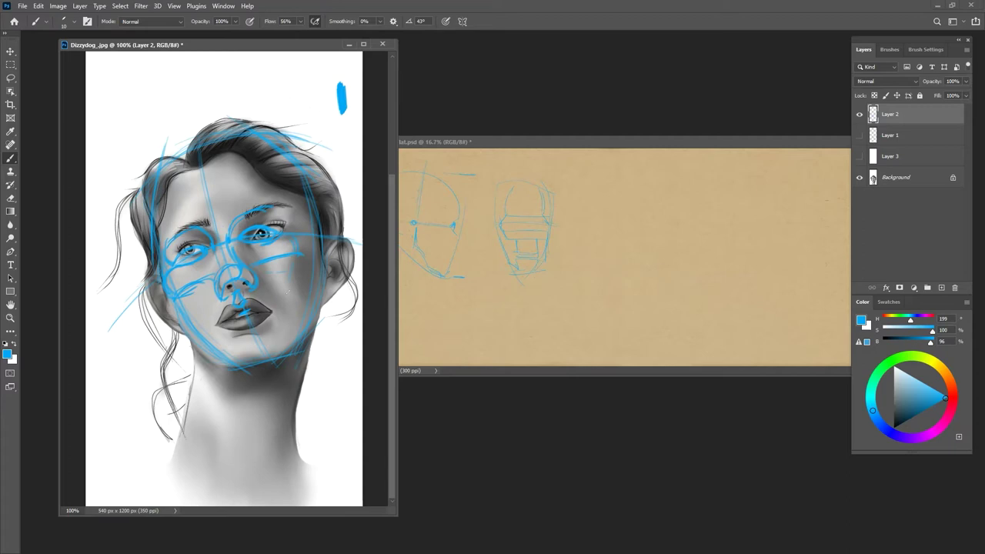
{"action": "left_click_drag", "start_coordinate": [294, 309], "coordinate": [288, 344]}
{"action": "left_click_drag", "start_coordinate": [194, 317], "coordinate": [231, 356]}
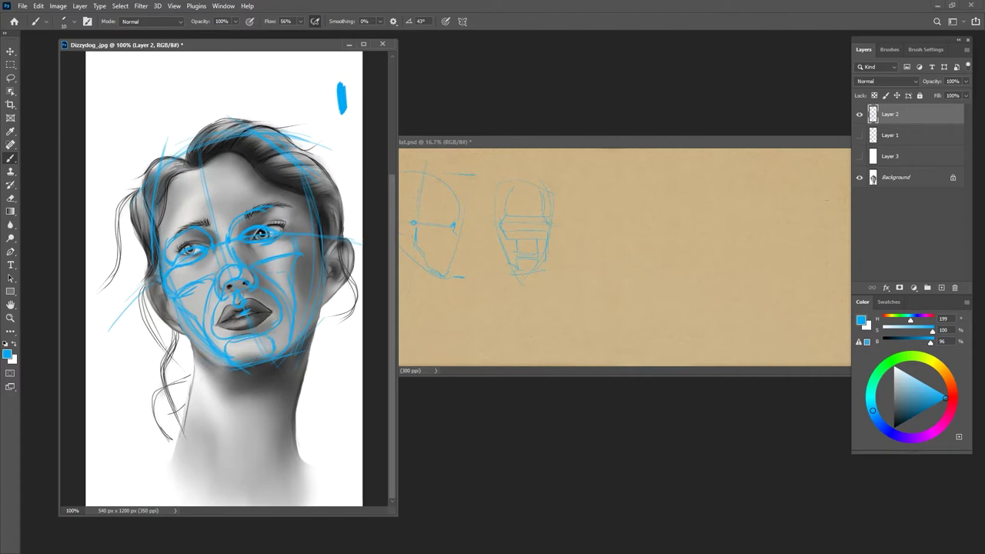
{"action": "left_click", "coordinate": [860, 156]}
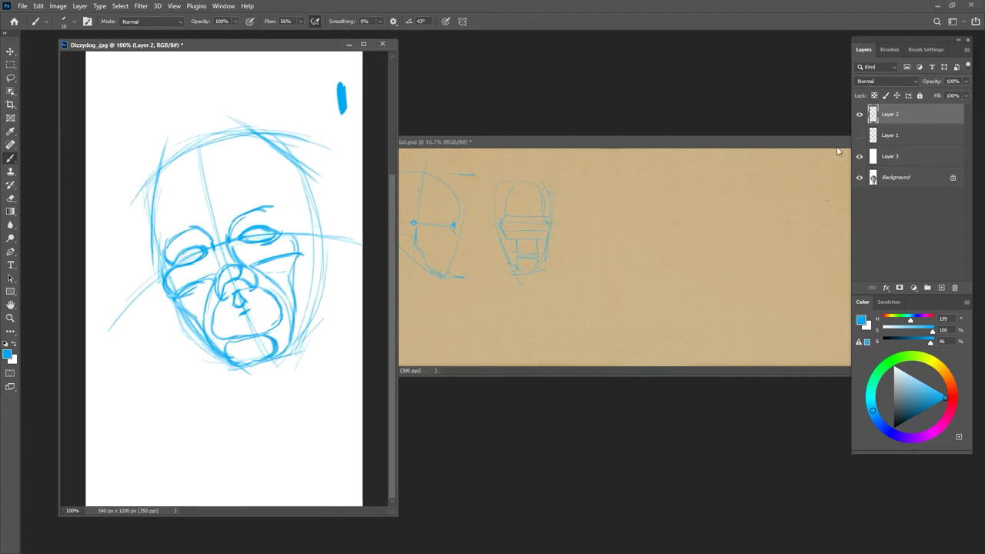
- Draw blue callout lines from the right cheek and jaw to circled numbers 1–3
{"action": "mouse_move", "coordinate": [281, 298]}
{"action": "left_mouse_down"}
{"action": "mouse_move", "coordinate": [337, 317]}
{"action": "mouse_move", "coordinate": [346, 308]}
{"action": "mouse_move", "coordinate": [355, 323]}
{"action": "left_mouse_up"}
{"action": "mouse_move", "coordinate": [273, 314]}
{"action": "left_mouse_down"}
{"action": "mouse_move", "coordinate": [342, 394]}
{"action": "mouse_move", "coordinate": [341, 372]}
{"action": "left_mouse_up"}
{"action": "mouse_move", "coordinate": [256, 352]}
{"action": "left_mouse_down"}
{"action": "mouse_move", "coordinate": [279, 408]}
{"action": "mouse_move", "coordinate": [277, 433]}
{"action": "mouse_move", "coordinate": [286, 427]}
{"action": "left_mouse_up"}
- Check Layer 1's sketch lines, then reveal the grey portrait and cover it again with Layer 3
{"action": "left_click", "coordinate": [859, 136]}
{"action": "left_click", "coordinate": [860, 135]}
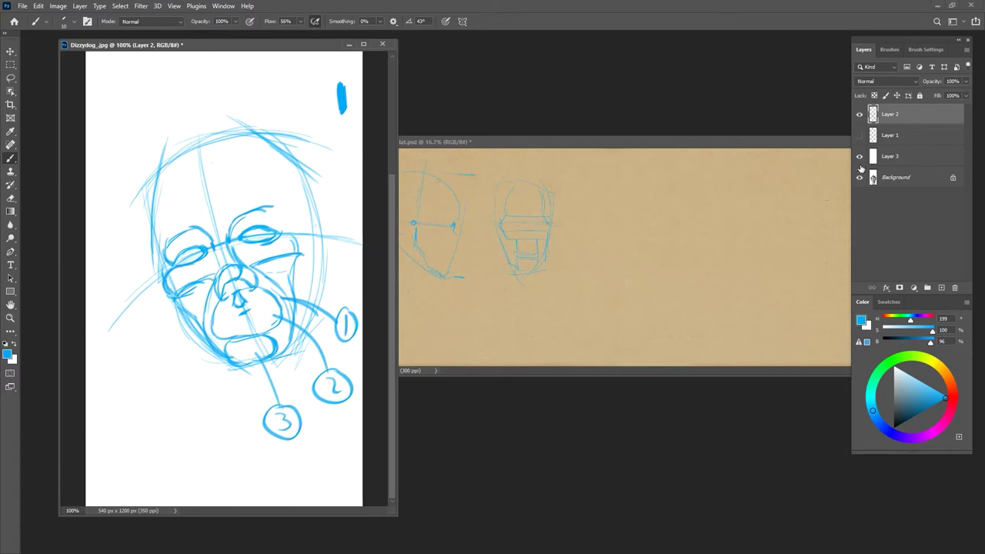
{"action": "left_click", "coordinate": [860, 156]}
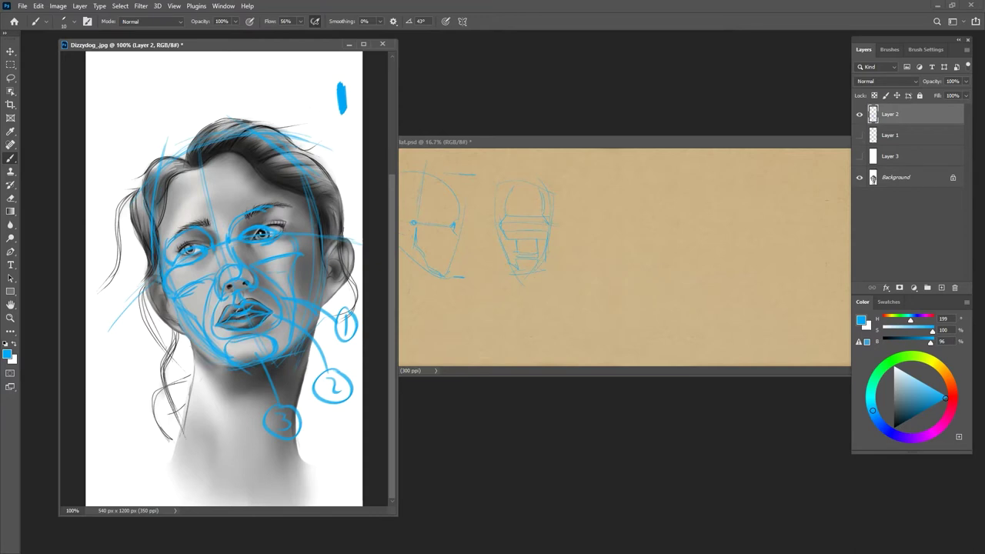
{"action": "left_click", "coordinate": [860, 156]}
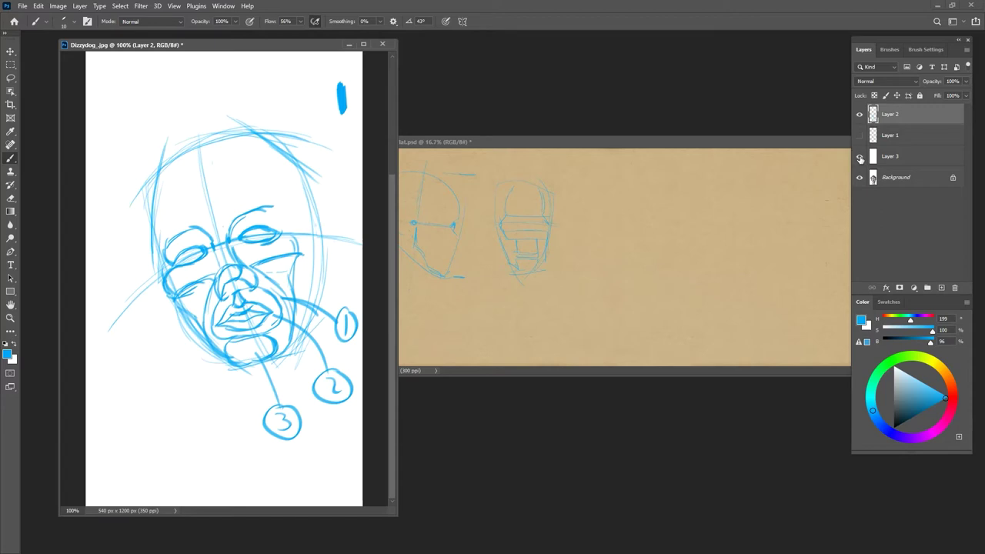
- Compare against the portrait, then sketch the right ear and the left jaw line in blue
{"action": "left_click", "coordinate": [860, 156]}
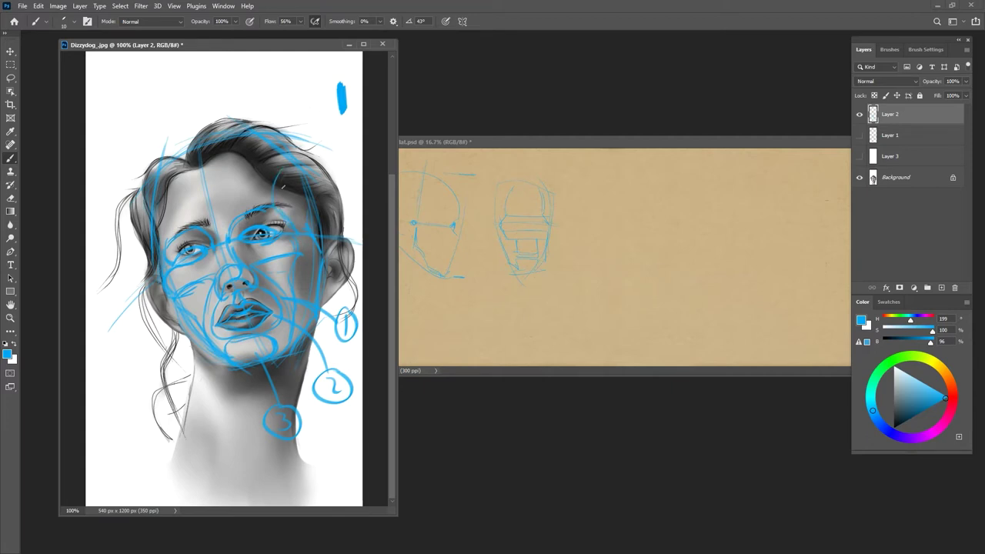
{"action": "left_click", "coordinate": [860, 156]}
{"action": "mouse_move", "coordinate": [274, 203]}
{"action": "left_mouse_down"}
{"action": "mouse_move", "coordinate": [273, 172]}
{"action": "mouse_move", "coordinate": [305, 191]}
{"action": "left_mouse_up"}
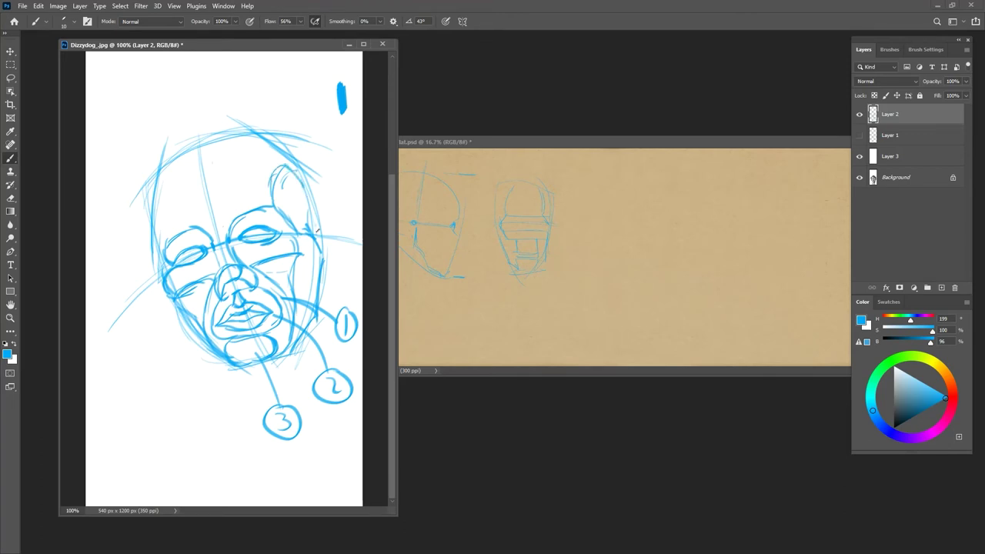
{"action": "mouse_move", "coordinate": [316, 237]}
{"action": "left_mouse_down"}
{"action": "mouse_move", "coordinate": [330, 233]}
{"action": "mouse_move", "coordinate": [333, 268]}
{"action": "mouse_move", "coordinate": [319, 292]}
{"action": "mouse_move", "coordinate": [333, 229]}
{"action": "mouse_move", "coordinate": [317, 232]}
{"action": "left_mouse_up"}
{"action": "mouse_move", "coordinate": [154, 273]}
{"action": "left_mouse_down"}
{"action": "mouse_move", "coordinate": [189, 327]}
{"action": "mouse_move", "coordinate": [154, 270]}
{"action": "mouse_move", "coordinate": [162, 204]}
{"action": "mouse_move", "coordinate": [266, 185]}
{"action": "left_mouse_up"}
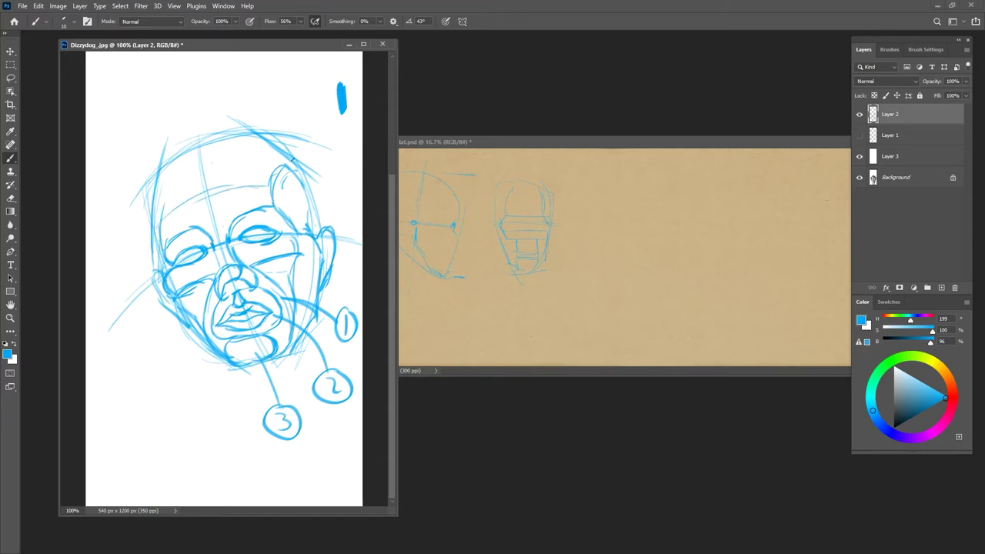
- Show the Background photo and sketch blue strokes across the forehead and over the top of the head
{"action": "left_click", "coordinate": [859, 178]}
{"action": "left_click", "coordinate": [860, 156]}
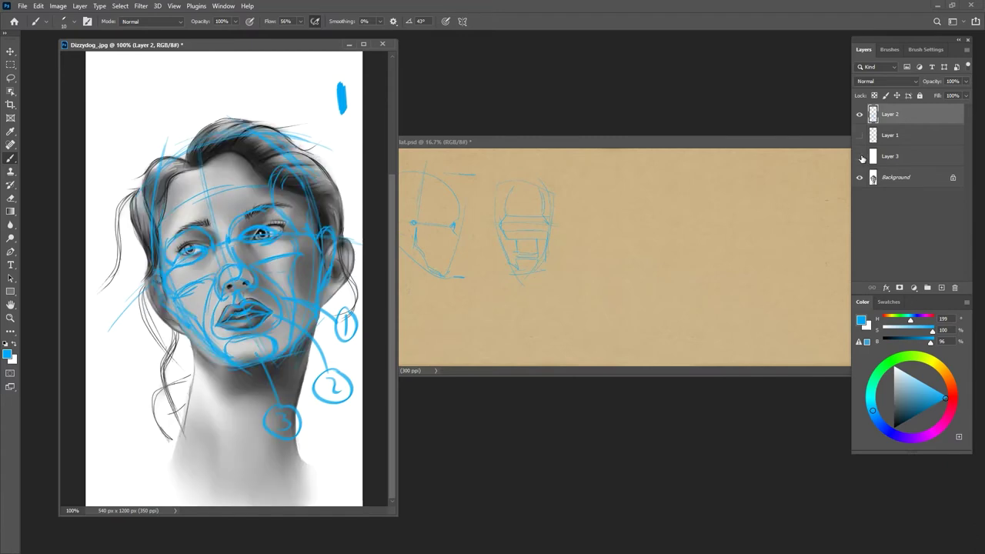
{"action": "left_click", "coordinate": [859, 156]}
{"action": "mouse_move", "coordinate": [169, 228]}
{"action": "left_mouse_down"}
{"action": "mouse_move", "coordinate": [217, 179]}
{"action": "mouse_move", "coordinate": [275, 184]}
{"action": "mouse_move", "coordinate": [250, 186]}
{"action": "left_mouse_up"}
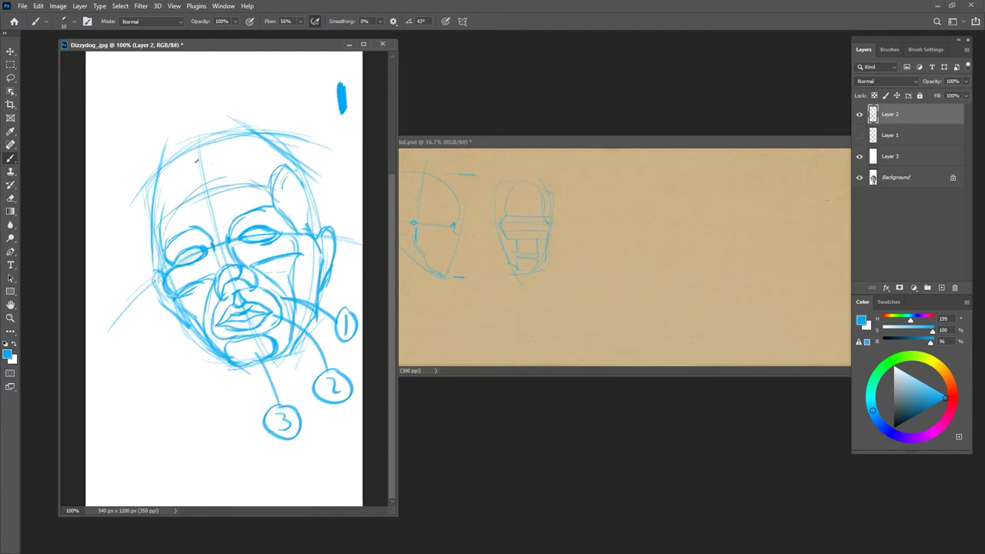
{"action": "left_click", "coordinate": [860, 156]}
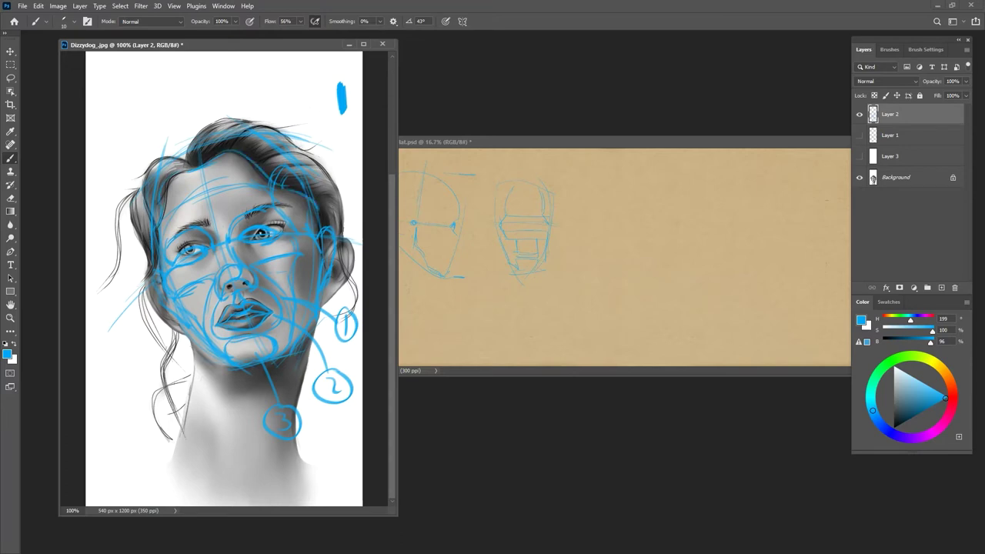
{"action": "mouse_move", "coordinate": [182, 159]}
{"action": "left_mouse_down"}
{"action": "mouse_move", "coordinate": [211, 119]}
{"action": "mouse_move", "coordinate": [187, 144]}
{"action": "mouse_move", "coordinate": [262, 117]}
{"action": "mouse_move", "coordinate": [134, 188]}
{"action": "left_mouse_up"}
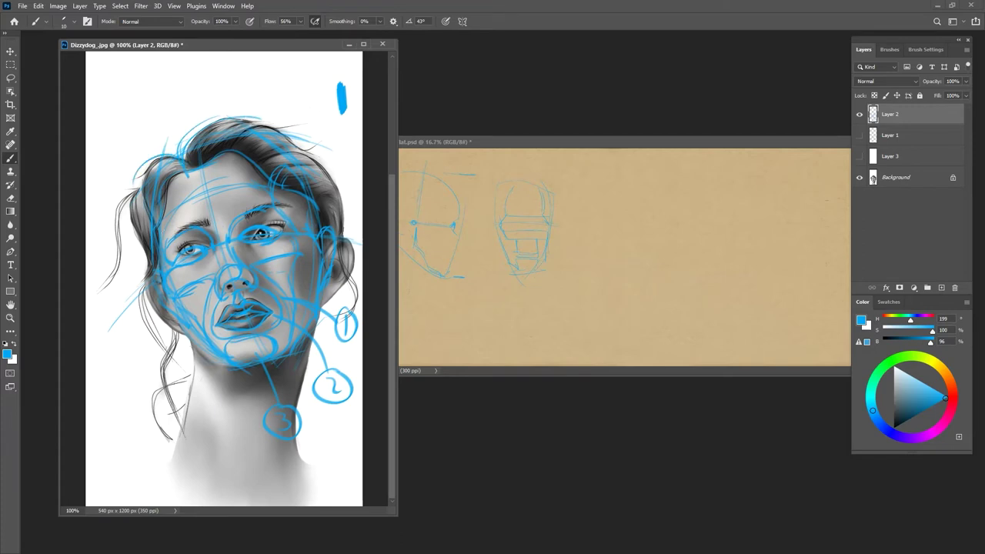
{"action": "left_click", "coordinate": [859, 157]}
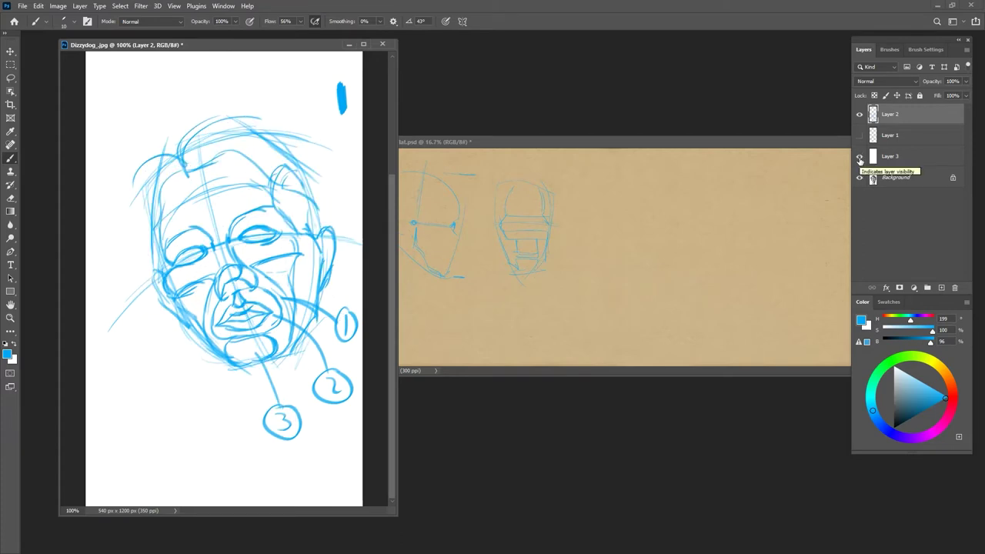
{"action": "left_click", "coordinate": [859, 157]}
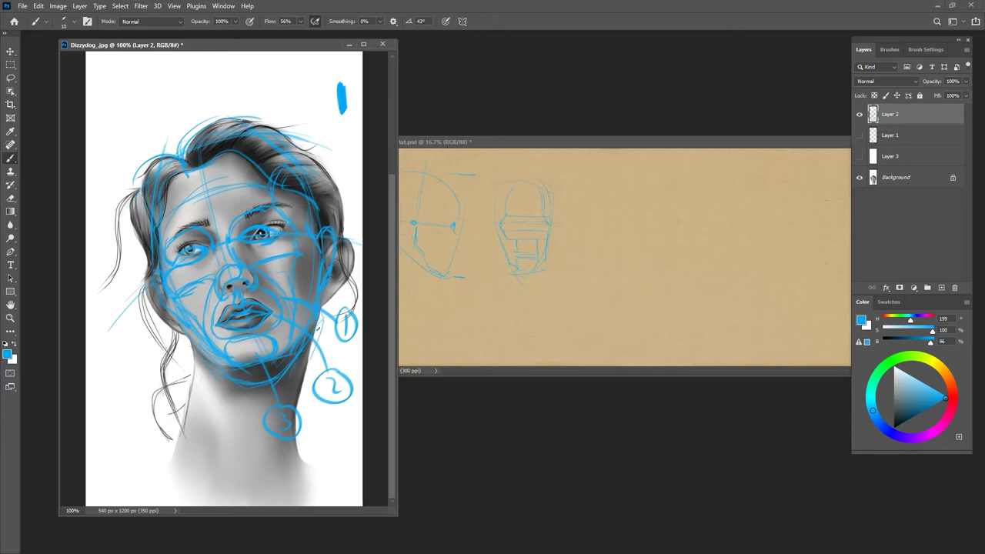
- Draw blue lines from circle 2 through circle 3, down both sides of the neck and the left shoulder
{"action": "left_click_drag", "start_coordinate": [300, 381], "coordinate": [266, 487]}
{"action": "mouse_move", "coordinate": [197, 381]}
{"action": "left_mouse_down"}
{"action": "mouse_move", "coordinate": [241, 477]}
{"action": "mouse_move", "coordinate": [265, 474]}
{"action": "mouse_move", "coordinate": [265, 486]}
{"action": "mouse_move", "coordinate": [262, 474]}
{"action": "mouse_move", "coordinate": [273, 484]}
{"action": "mouse_move", "coordinate": [363, 462]}
{"action": "left_mouse_up"}
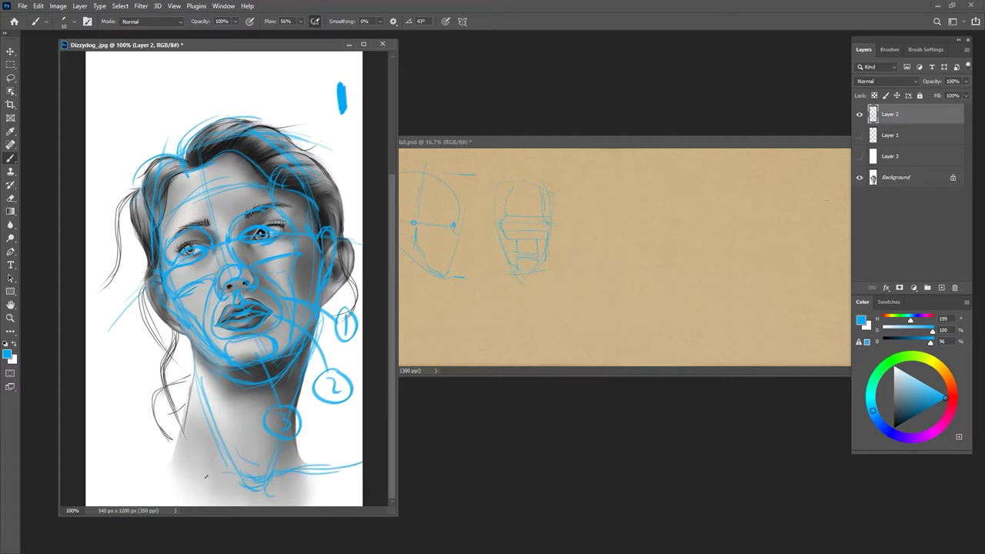
{"action": "mouse_move", "coordinate": [214, 468]}
{"action": "left_mouse_down"}
{"action": "mouse_move", "coordinate": [100, 452]}
{"action": "mouse_move", "coordinate": [246, 477]}
{"action": "left_mouse_up"}
{"action": "mouse_move", "coordinate": [185, 442]}
{"action": "left_mouse_down"}
{"action": "mouse_move", "coordinate": [101, 438]}
{"action": "mouse_move", "coordinate": [159, 465]}
{"action": "left_mouse_up"}
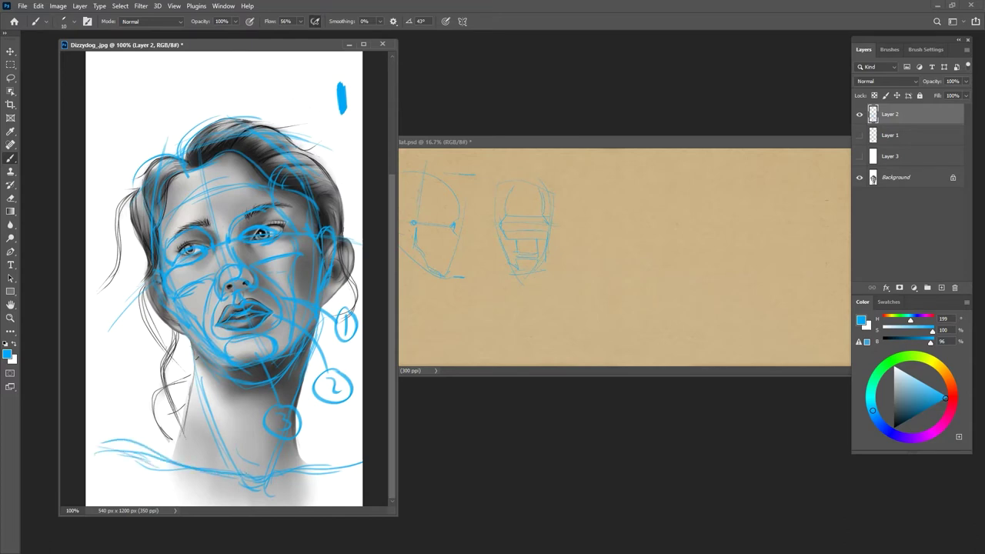
{"action": "mouse_move", "coordinate": [221, 400]}
{"action": "left_mouse_down"}
{"action": "mouse_move", "coordinate": [243, 454]}
{"action": "mouse_move", "coordinate": [237, 436]}
{"action": "left_mouse_up"}
{"action": "left_click_drag", "start_coordinate": [296, 363], "coordinate": [285, 400]}
{"action": "left_click_drag", "start_coordinate": [235, 401], "coordinate": [249, 464]}
- Reinforce the neck sides and sweep curved lines out across both shoulders
{"action": "mouse_move", "coordinate": [237, 411]}
{"action": "left_mouse_down"}
{"action": "mouse_move", "coordinate": [261, 419]}
{"action": "mouse_move", "coordinate": [271, 442]}
{"action": "left_mouse_up"}
{"action": "left_click_drag", "start_coordinate": [197, 368], "coordinate": [186, 445]}
{"action": "mouse_move", "coordinate": [303, 404]}
{"action": "left_mouse_down"}
{"action": "mouse_move", "coordinate": [310, 450]}
{"action": "mouse_move", "coordinate": [296, 465]}
{"action": "left_mouse_up"}
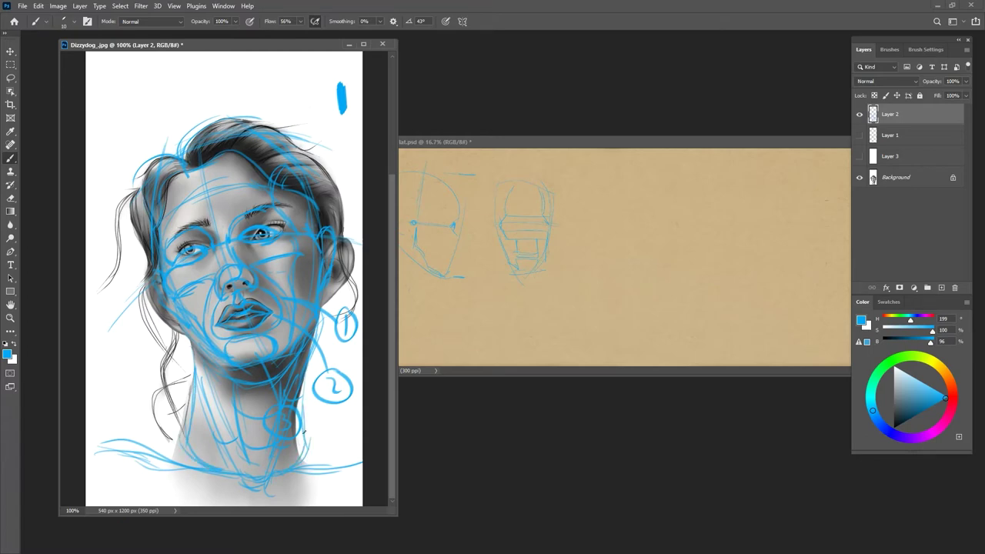
{"action": "left_click_drag", "start_coordinate": [184, 395], "coordinate": [117, 432]}
{"action": "left_click_drag", "start_coordinate": [314, 414], "coordinate": [362, 459]}
{"action": "mouse_move", "coordinate": [314, 414]}
{"action": "left_mouse_down"}
{"action": "mouse_move", "coordinate": [361, 453]}
{"action": "mouse_move", "coordinate": [362, 469]}
{"action": "left_mouse_up"}
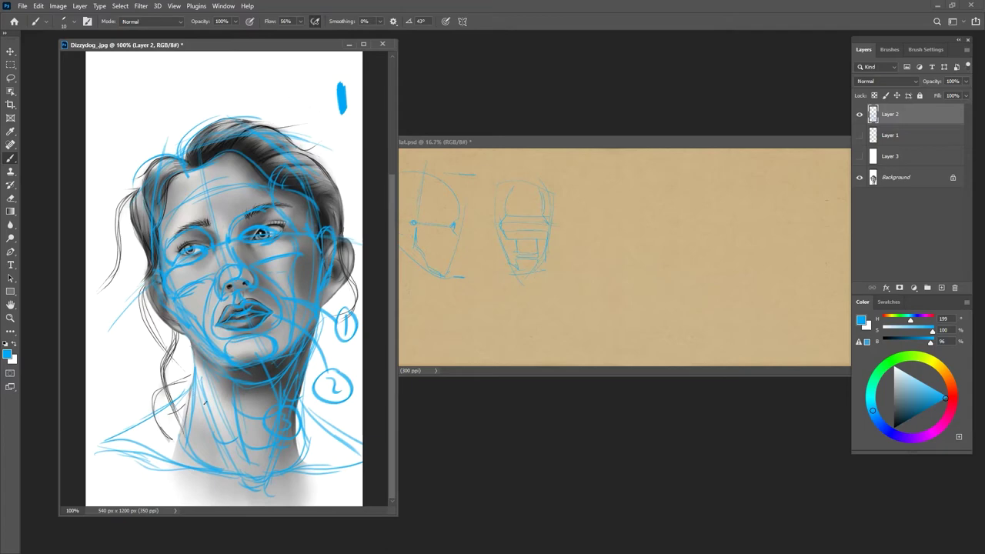
- On the Blank Toned Paper WideFlat.psd document, brush a blue rectangle with a diagonal and V inside
{"action": "left_click", "coordinate": [615, 169]}
{"action": "left_click_drag", "start_coordinate": [621, 198], "coordinate": [619, 279]}
{"action": "left_click_drag", "start_coordinate": [668, 199], "coordinate": [677, 264]}
{"action": "left_click_drag", "start_coordinate": [669, 198], "coordinate": [669, 256]}
{"action": "left_click_drag", "start_coordinate": [625, 204], "coordinate": [643, 256]}
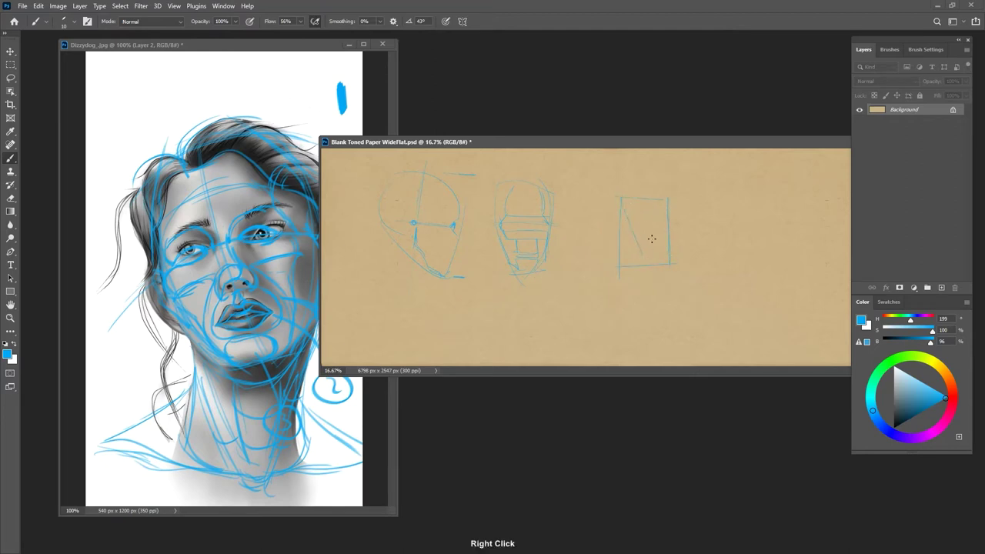
{"action": "mouse_move", "coordinate": [635, 213]}
{"action": "left_mouse_down"}
{"action": "mouse_move", "coordinate": [639, 263]}
{"action": "mouse_move", "coordinate": [666, 218]}
{"action": "left_mouse_up"}
- Add planes flaring out from both sides of the rectangle
{"action": "left_click_drag", "start_coordinate": [724, 250], "coordinate": [670, 265]}
{"action": "left_click_drag", "start_coordinate": [608, 265], "coordinate": [574, 247]}
{"action": "left_click_drag", "start_coordinate": [674, 236], "coordinate": [699, 249]}
{"action": "left_click_drag", "start_coordinate": [619, 233], "coordinate": [588, 248]}
- Draw small stacked boxes below the sketches, then return to the Dizzydog portrait document
{"action": "mouse_move", "coordinate": [579, 309]}
{"action": "left_mouse_down"}
{"action": "mouse_move", "coordinate": [577, 344]}
{"action": "mouse_move", "coordinate": [602, 308]}
{"action": "left_mouse_up"}
{"action": "mouse_move", "coordinate": [578, 310]}
{"action": "left_mouse_down"}
{"action": "mouse_move", "coordinate": [600, 338]}
{"action": "mouse_move", "coordinate": [574, 345]}
{"action": "mouse_move", "coordinate": [598, 331]}
{"action": "mouse_move", "coordinate": [613, 299]}
{"action": "mouse_move", "coordinate": [602, 336]}
{"action": "left_mouse_up"}
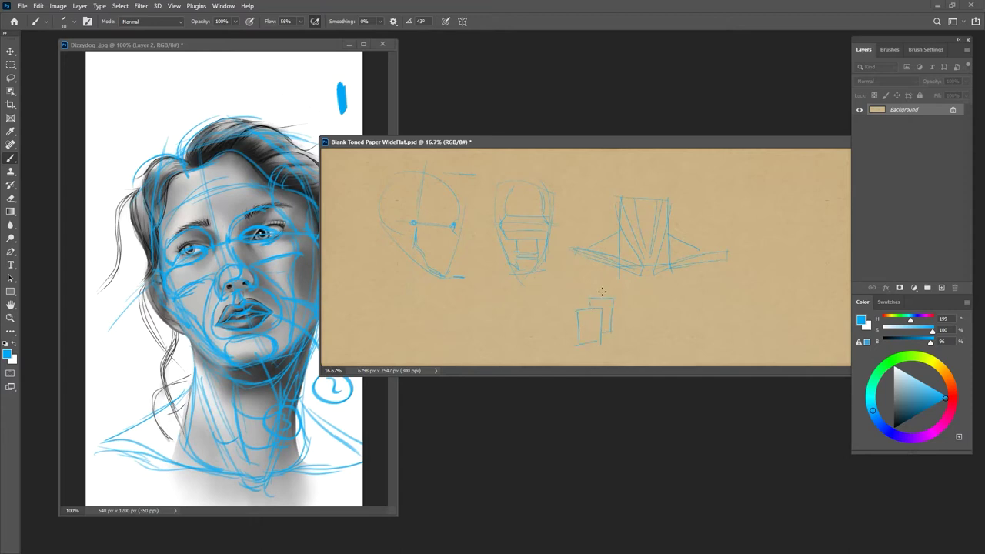
{"action": "left_click_drag", "start_coordinate": [622, 287], "coordinate": [623, 311]}
{"action": "left_click", "coordinate": [309, 42]}
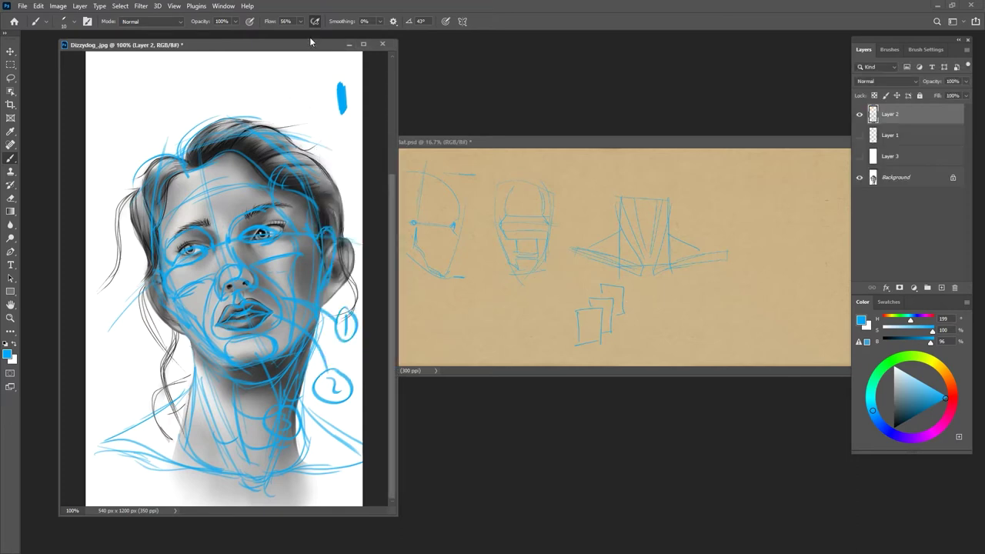
- Show Layer 3 and add a new empty Layer 4 above Layer 1
{"action": "left_click", "coordinate": [860, 156]}
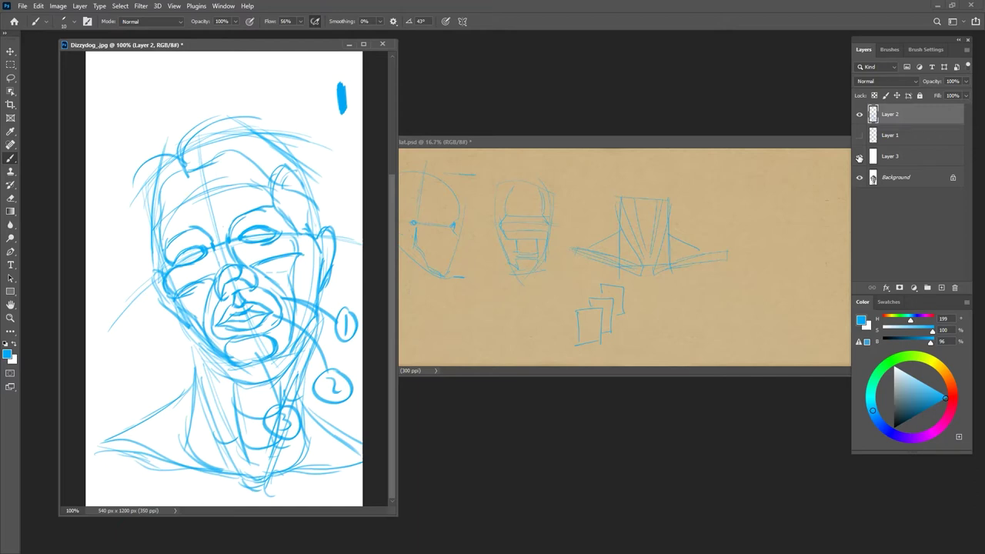
{"action": "left_click", "coordinate": [892, 137]}
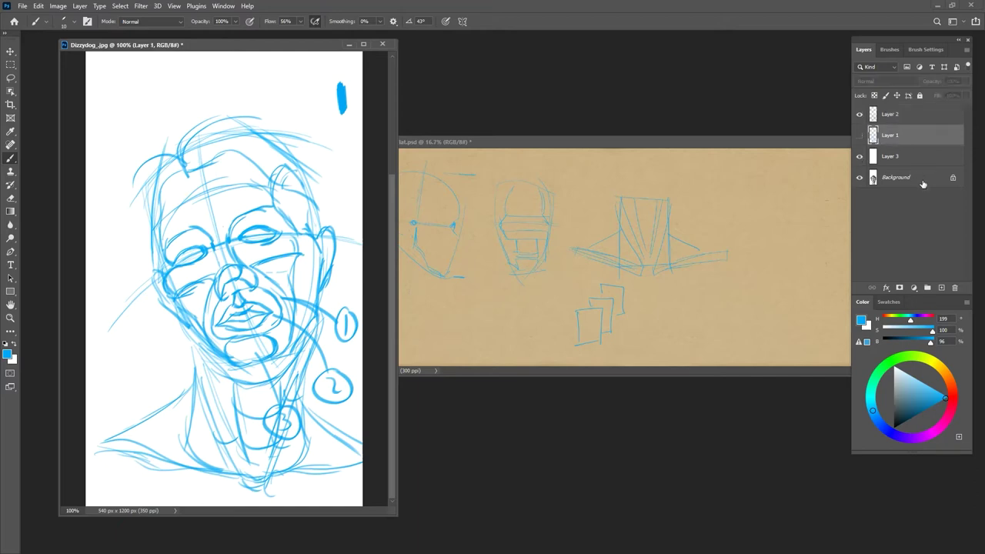
{"action": "left_click", "coordinate": [940, 287]}
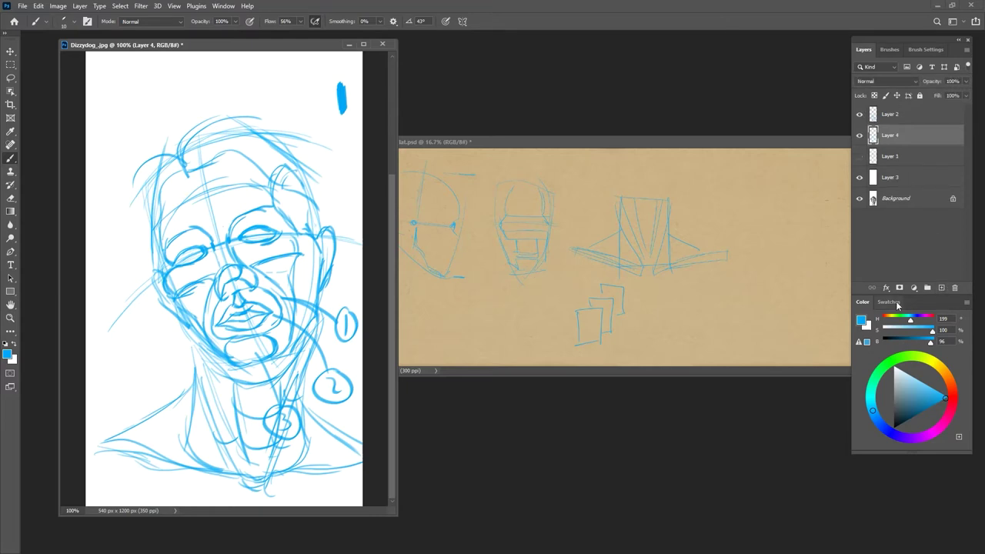
- Load the Kyle's Real Oils - 01 brush from the Flats folder and set the paint colour to black
{"action": "left_click", "coordinate": [890, 50]}
{"action": "left_click", "coordinate": [916, 188]}
{"action": "left_click_drag", "start_coordinate": [967, 163], "coordinate": [968, 188]}
{"action": "left_click", "coordinate": [868, 205]}
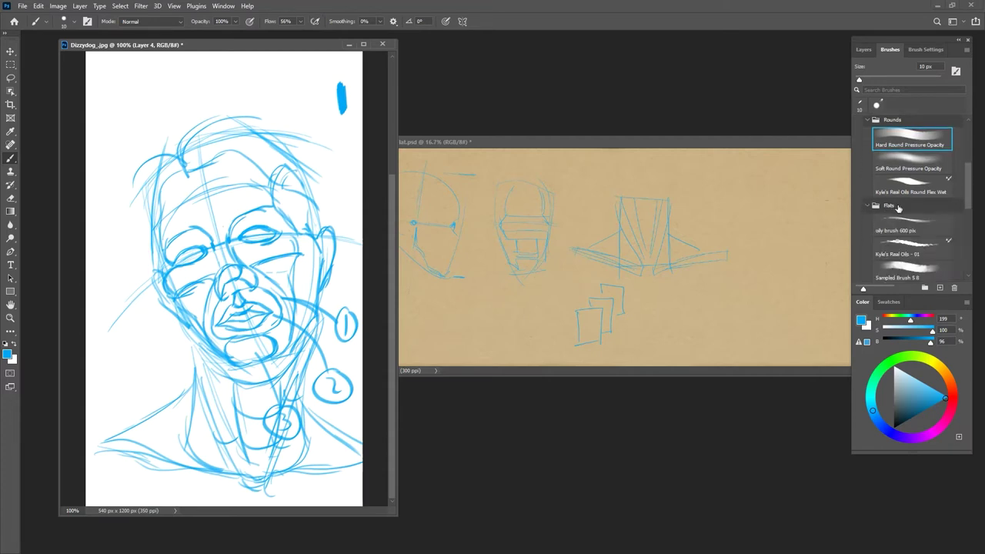
{"action": "left_click_drag", "start_coordinate": [967, 200], "coordinate": [968, 215]}
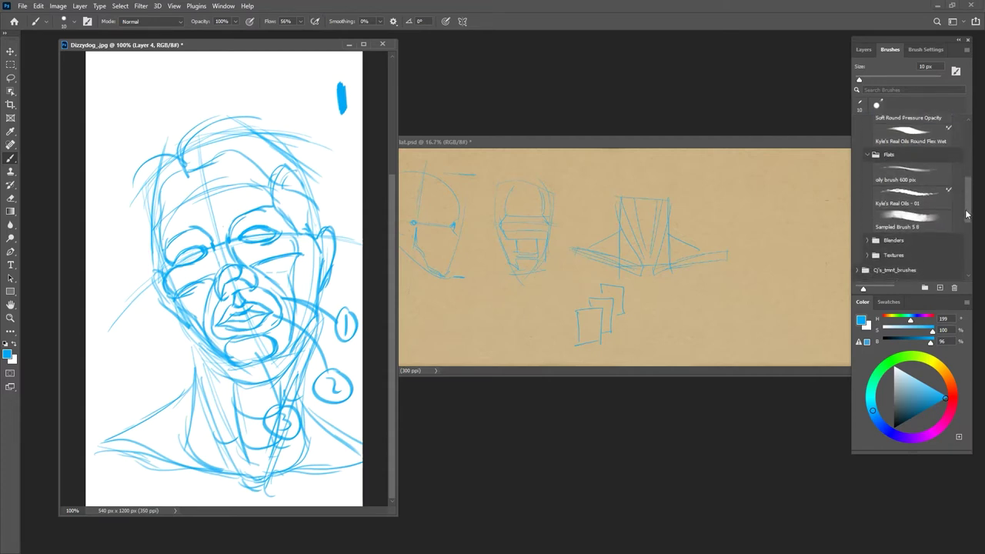
{"action": "left_click", "coordinate": [916, 204]}
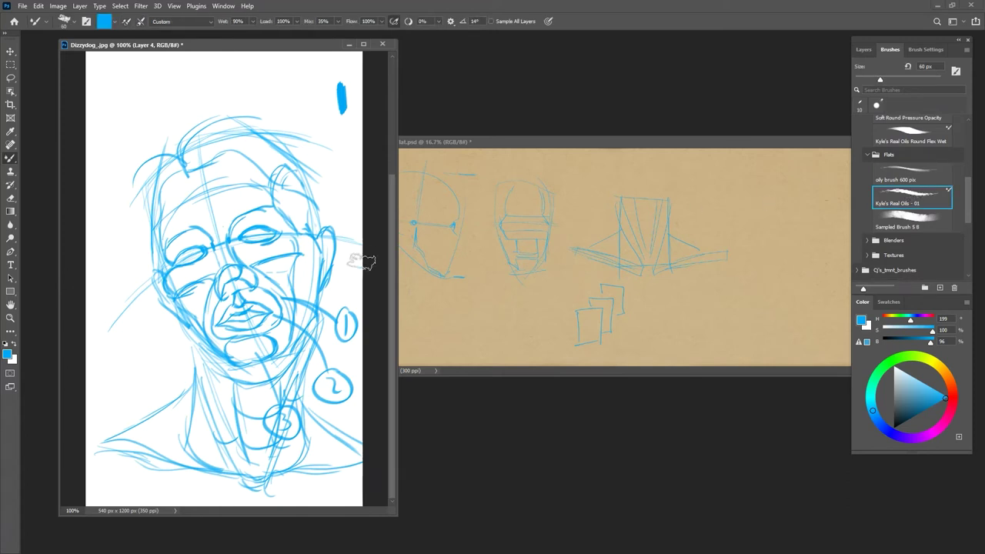
{"action": "left_click_drag", "start_coordinate": [901, 414], "coordinate": [893, 422]}
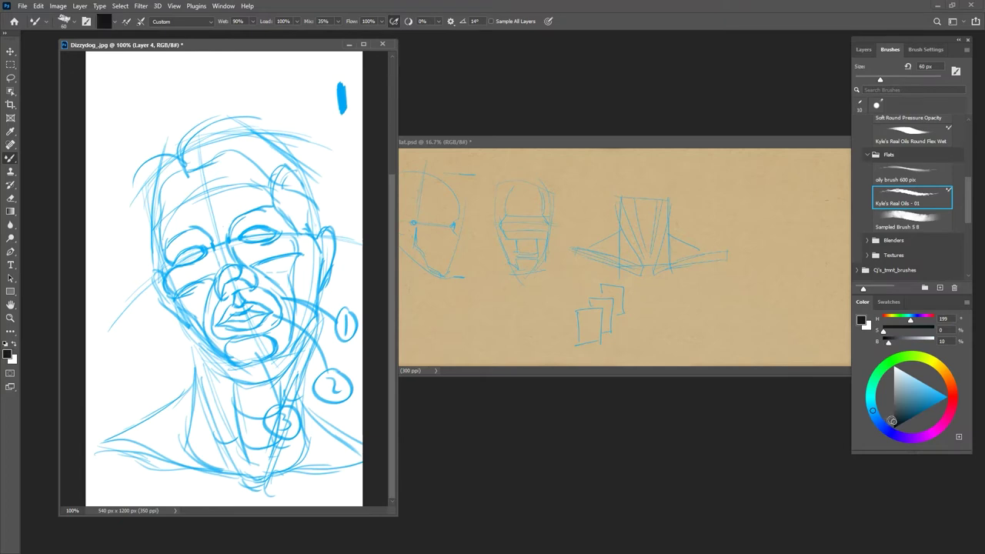
{"action": "left_click", "coordinate": [862, 49]}
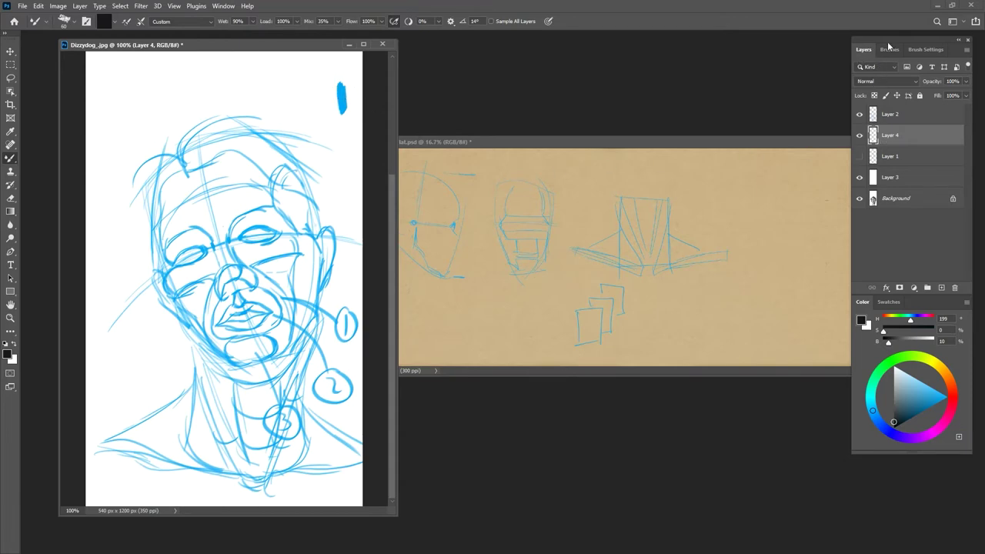
- Hide the white and sketch layers to view the reference portrait, dismissing the hidden-layer warning
{"action": "left_click", "coordinate": [859, 177]}
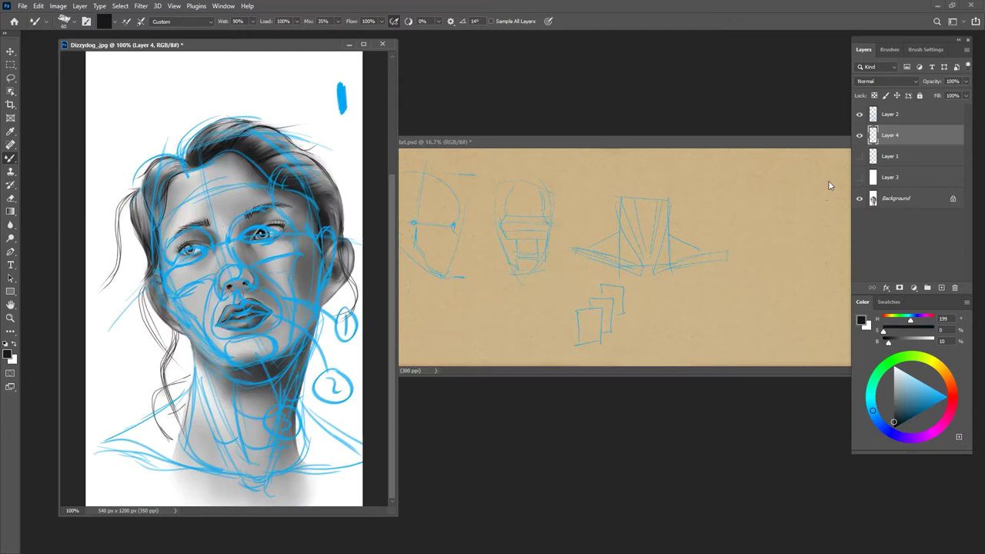
{"action": "left_click", "coordinate": [859, 135]}
{"action": "left_click", "coordinate": [859, 114]}
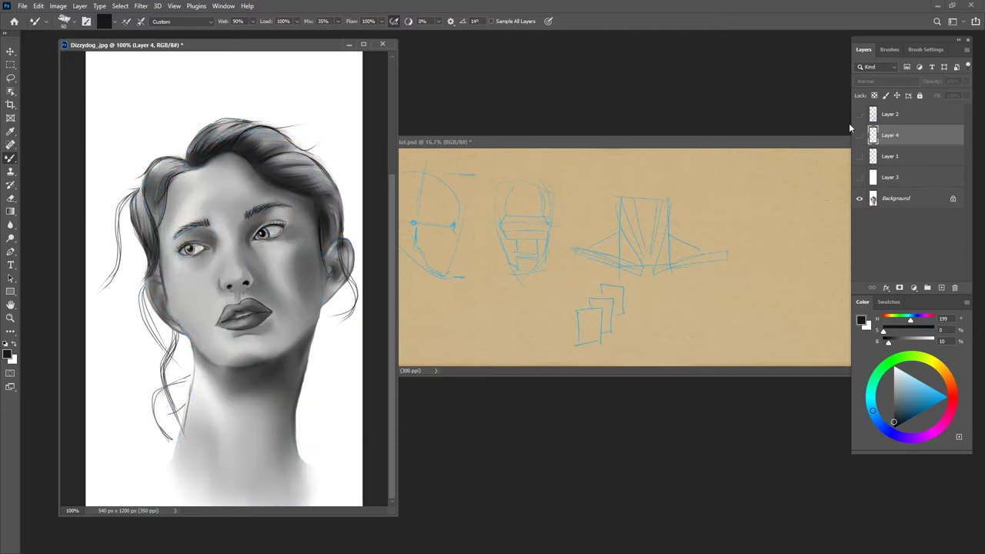
{"action": "left_click", "coordinate": [108, 138]}
{"action": "left_click", "coordinate": [480, 209]}
- Show Layer 4 and paint black test strokes above the head, down the right cheek and over the nose bridge
{"action": "left_click", "coordinate": [859, 113]}
{"action": "left_click", "coordinate": [859, 114]}
{"action": "left_click", "coordinate": [859, 136]}
{"action": "mouse_move", "coordinate": [106, 111]}
{"action": "left_mouse_down"}
{"action": "mouse_move", "coordinate": [110, 124]}
{"action": "mouse_move", "coordinate": [125, 85]}
{"action": "left_mouse_up"}
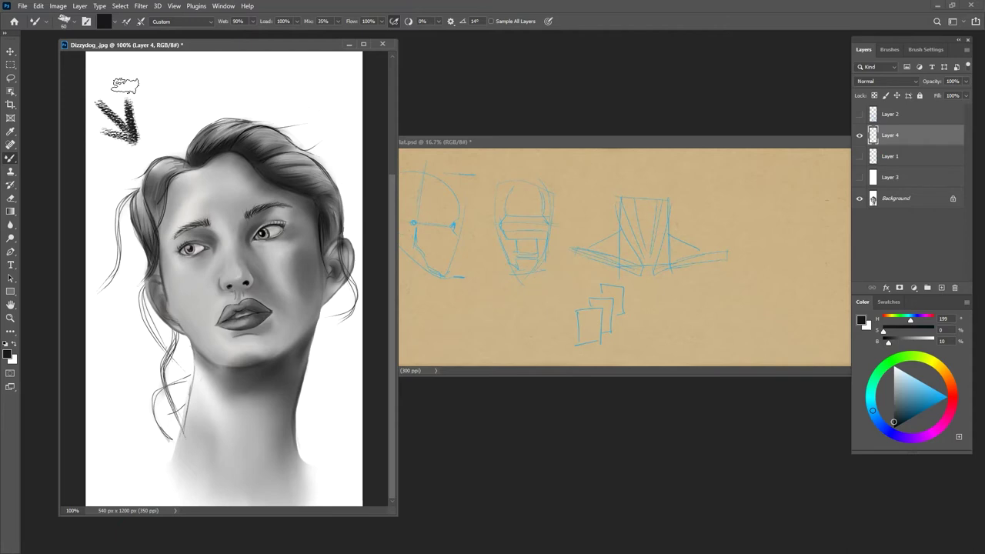
{"action": "left_click_drag", "start_coordinate": [293, 248], "coordinate": [296, 322]}
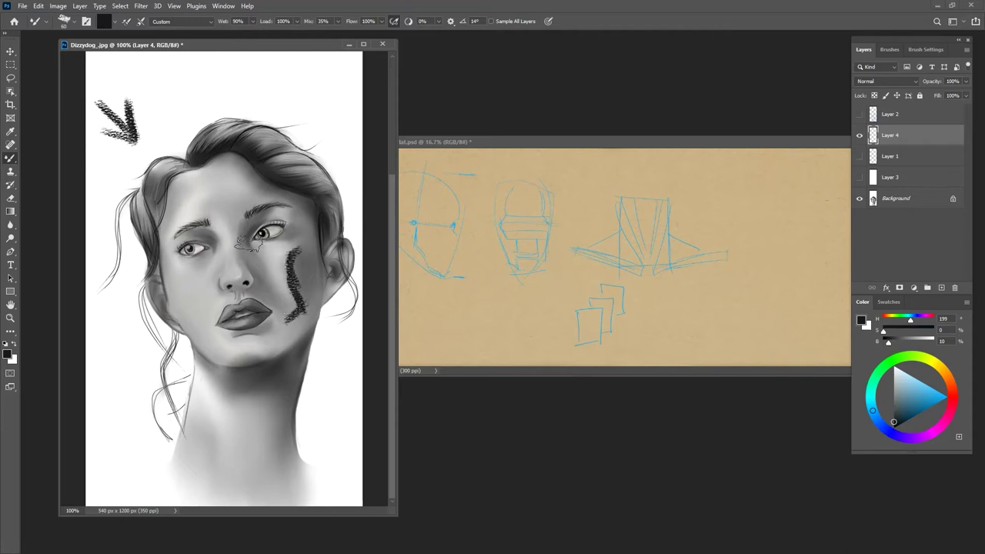
{"action": "mouse_move", "coordinate": [246, 240]}
{"action": "left_mouse_down"}
{"action": "mouse_move", "coordinate": [255, 268]}
{"action": "mouse_move", "coordinate": [246, 223]}
{"action": "mouse_move", "coordinate": [256, 217]}
{"action": "mouse_move", "coordinate": [247, 248]}
{"action": "mouse_move", "coordinate": [264, 270]}
{"action": "mouse_move", "coordinate": [258, 253]}
{"action": "mouse_move", "coordinate": [283, 211]}
{"action": "mouse_move", "coordinate": [259, 211]}
{"action": "mouse_move", "coordinate": [294, 206]}
{"action": "mouse_move", "coordinate": [289, 220]}
{"action": "mouse_move", "coordinate": [262, 223]}
{"action": "mouse_move", "coordinate": [281, 224]}
{"action": "mouse_move", "coordinate": [296, 210]}
{"action": "mouse_move", "coordinate": [264, 228]}
{"action": "left_mouse_up"}
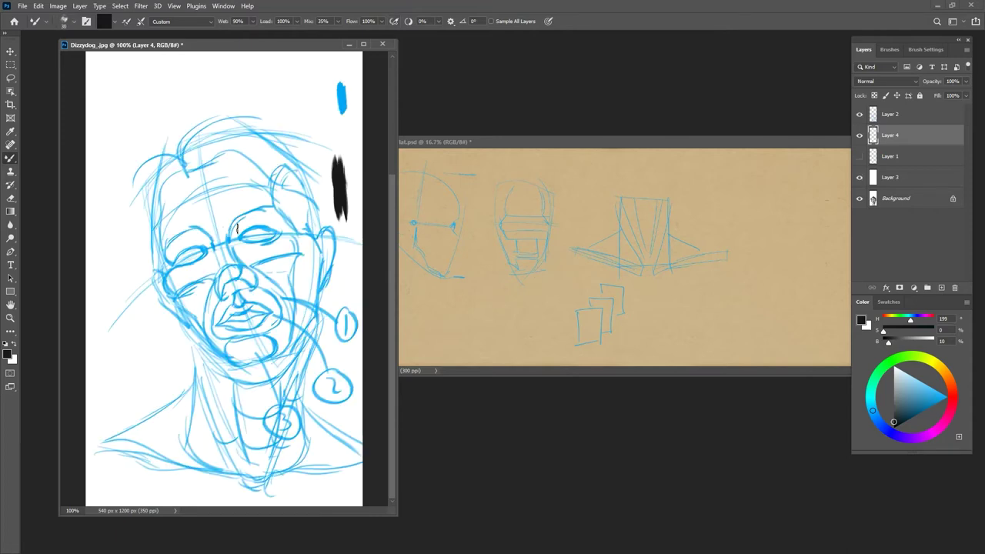
- Move Layer 4 to the top and paint black shadow over the eyebrow, under the nose and near the temple
{"action": "mouse_move", "coordinate": [232, 231]}
{"action": "left_mouse_down"}
{"action": "mouse_move", "coordinate": [260, 221]}
{"action": "mouse_move", "coordinate": [235, 231]}
{"action": "mouse_move", "coordinate": [246, 188]}
{"action": "mouse_move", "coordinate": [235, 246]}
{"action": "left_mouse_up"}
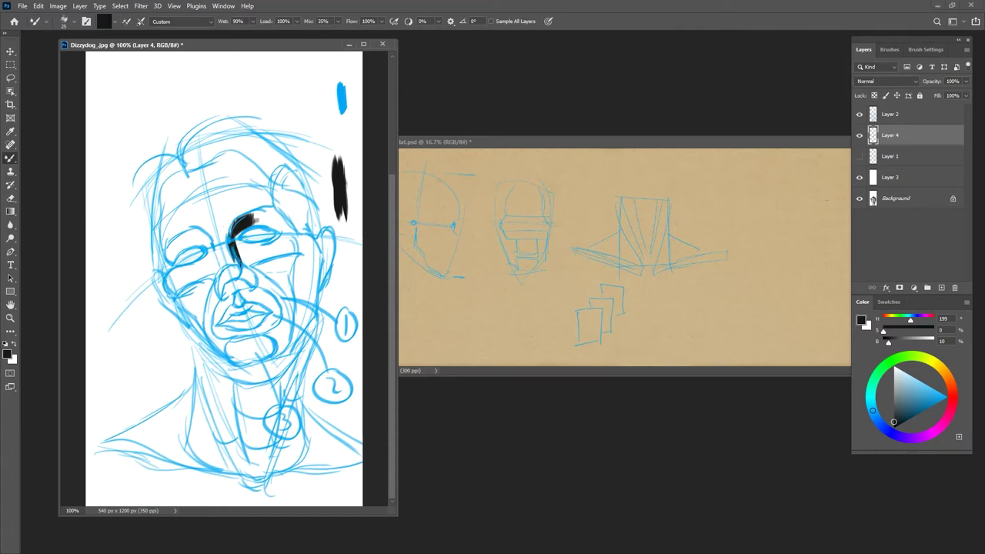
{"action": "left_click_drag", "start_coordinate": [885, 135], "coordinate": [885, 114]}
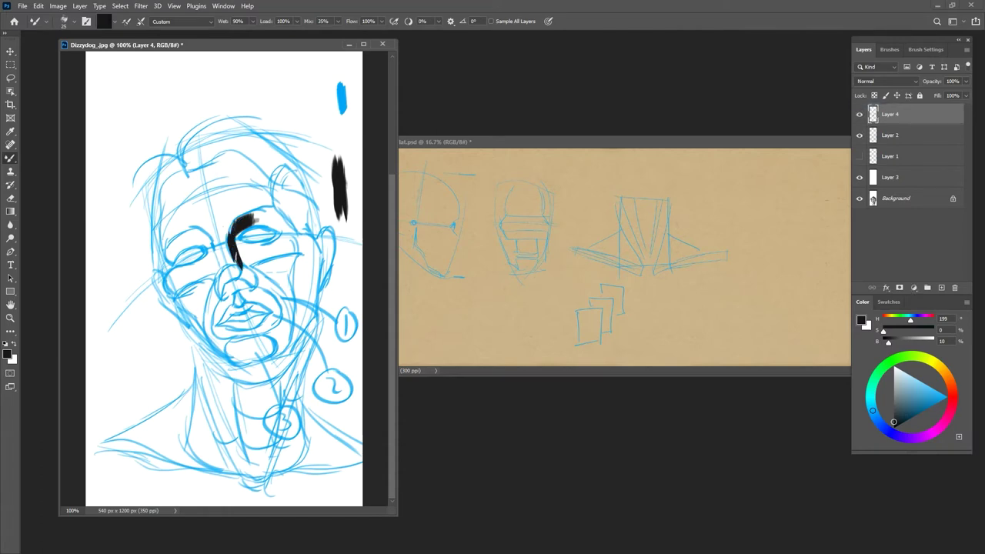
{"action": "mouse_move", "coordinate": [240, 280]}
{"action": "left_mouse_down"}
{"action": "mouse_move", "coordinate": [231, 293]}
{"action": "mouse_move", "coordinate": [245, 289]}
{"action": "mouse_move", "coordinate": [229, 292]}
{"action": "mouse_move", "coordinate": [248, 285]}
{"action": "left_mouse_up"}
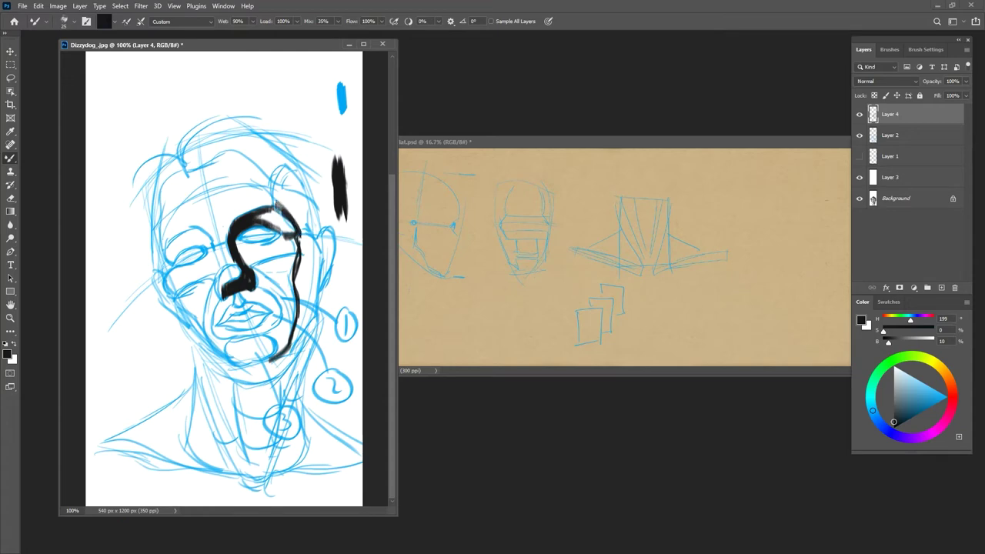
{"action": "mouse_move", "coordinate": [297, 185]}
{"action": "left_mouse_down"}
{"action": "mouse_move", "coordinate": [285, 169]}
{"action": "mouse_move", "coordinate": [303, 188]}
{"action": "left_mouse_up"}
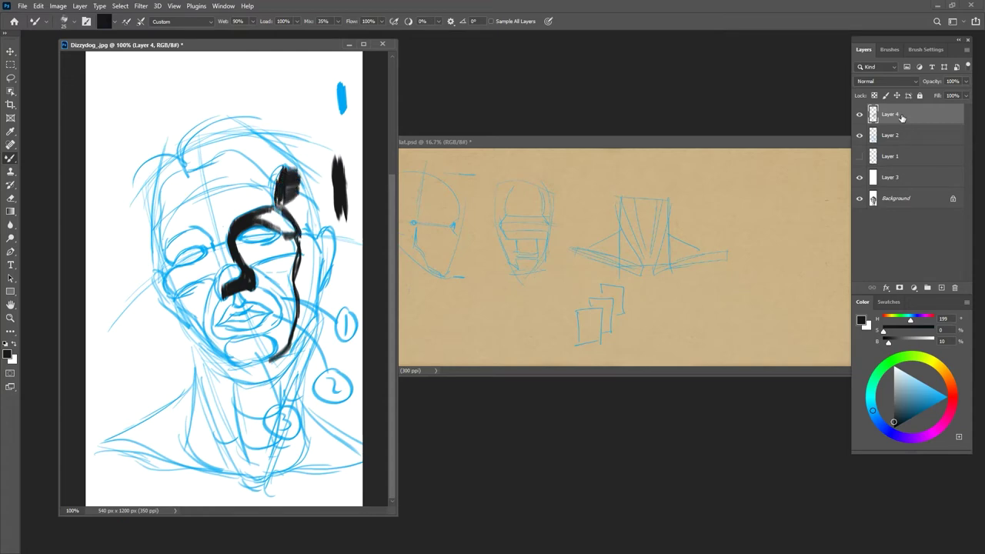
- With Kyle's Real Oils - 01 at 35 px, block in shadow down the right side, jaw and eye area
{"action": "left_click", "coordinate": [890, 49]}
{"action": "left_click", "coordinate": [912, 203]}
{"action": "mouse_move", "coordinate": [302, 201]}
{"action": "left_mouse_down"}
{"action": "mouse_move", "coordinate": [292, 206]}
{"action": "mouse_move", "coordinate": [305, 223]}
{"action": "mouse_move", "coordinate": [292, 179]}
{"action": "mouse_move", "coordinate": [313, 247]}
{"action": "mouse_move", "coordinate": [313, 223]}
{"action": "mouse_move", "coordinate": [306, 269]}
{"action": "mouse_move", "coordinate": [284, 187]}
{"action": "mouse_move", "coordinate": [308, 267]}
{"action": "mouse_move", "coordinate": [301, 288]}
{"action": "mouse_move", "coordinate": [305, 245]}
{"action": "mouse_move", "coordinate": [312, 279]}
{"action": "mouse_move", "coordinate": [316, 258]}
{"action": "mouse_move", "coordinate": [297, 347]}
{"action": "mouse_move", "coordinate": [273, 369]}
{"action": "mouse_move", "coordinate": [274, 358]}
{"action": "mouse_move", "coordinate": [244, 372]}
{"action": "mouse_move", "coordinate": [285, 358]}
{"action": "mouse_move", "coordinate": [271, 370]}
{"action": "left_mouse_up"}
{"action": "key", "text": "bracketleft"}
{"action": "key", "text": "bracketleft"}
{"action": "key", "text": "bracketleft"}
{"action": "key", "text": "bracketleft"}
{"action": "key", "text": "bracketleft"}
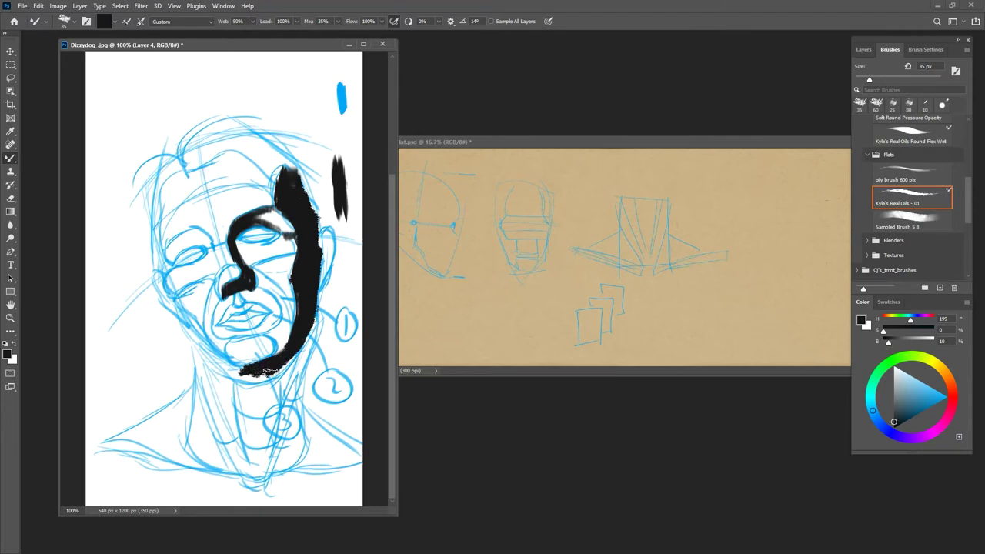
{"action": "mouse_move", "coordinate": [316, 271]}
{"action": "left_mouse_down"}
{"action": "mouse_move", "coordinate": [287, 359]}
{"action": "mouse_move", "coordinate": [305, 333]}
{"action": "mouse_move", "coordinate": [254, 374]}
{"action": "mouse_move", "coordinate": [264, 372]}
{"action": "mouse_move", "coordinate": [235, 359]}
{"action": "mouse_move", "coordinate": [247, 376]}
{"action": "mouse_move", "coordinate": [201, 341]}
{"action": "mouse_move", "coordinate": [218, 361]}
{"action": "mouse_move", "coordinate": [261, 374]}
{"action": "mouse_move", "coordinate": [239, 373]}
{"action": "mouse_move", "coordinate": [212, 340]}
{"action": "mouse_move", "coordinate": [244, 370]}
{"action": "mouse_move", "coordinate": [287, 358]}
{"action": "mouse_move", "coordinate": [261, 353]}
{"action": "left_mouse_up"}
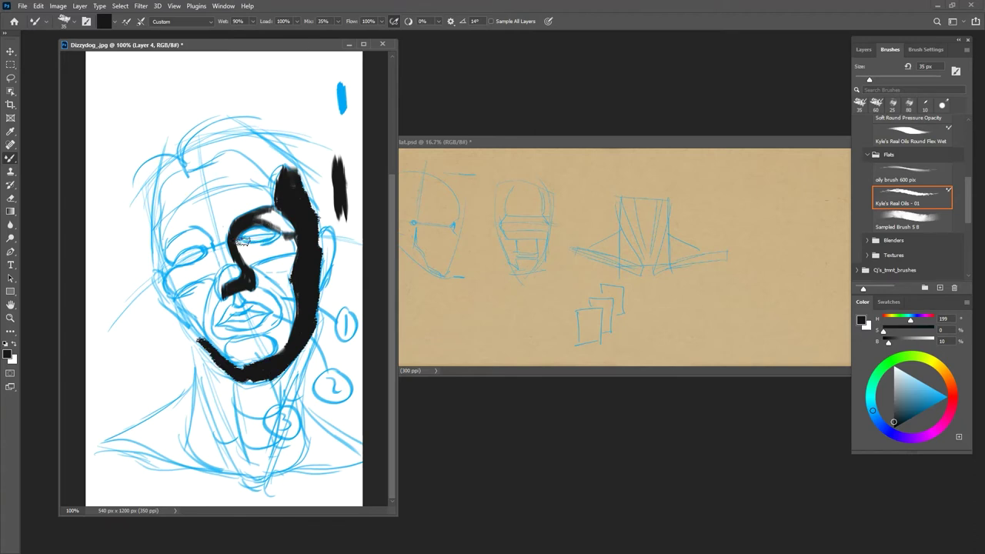
{"action": "mouse_move", "coordinate": [239, 243]}
{"action": "left_mouse_down"}
{"action": "mouse_move", "coordinate": [273, 240]}
{"action": "mouse_move", "coordinate": [250, 235]}
{"action": "mouse_move", "coordinate": [255, 226]}
{"action": "mouse_move", "coordinate": [271, 230]}
{"action": "mouse_move", "coordinate": [251, 237]}
{"action": "mouse_move", "coordinate": [273, 236]}
{"action": "mouse_move", "coordinate": [260, 226]}
{"action": "mouse_move", "coordinate": [270, 233]}
{"action": "mouse_move", "coordinate": [247, 238]}
{"action": "mouse_move", "coordinate": [274, 237]}
{"action": "mouse_move", "coordinate": [252, 236]}
{"action": "mouse_move", "coordinate": [269, 209]}
{"action": "mouse_move", "coordinate": [282, 224]}
{"action": "mouse_move", "coordinate": [258, 236]}
{"action": "mouse_move", "coordinate": [293, 229]}
{"action": "mouse_move", "coordinate": [277, 235]}
{"action": "mouse_move", "coordinate": [294, 241]}
{"action": "mouse_move", "coordinate": [283, 235]}
{"action": "mouse_move", "coordinate": [295, 268]}
{"action": "mouse_move", "coordinate": [280, 269]}
{"action": "mouse_move", "coordinate": [304, 251]}
{"action": "mouse_move", "coordinate": [260, 269]}
{"action": "mouse_move", "coordinate": [275, 284]}
{"action": "mouse_move", "coordinate": [296, 269]}
{"action": "mouse_move", "coordinate": [235, 289]}
{"action": "mouse_move", "coordinate": [235, 302]}
{"action": "mouse_move", "coordinate": [294, 304]}
{"action": "left_mouse_up"}
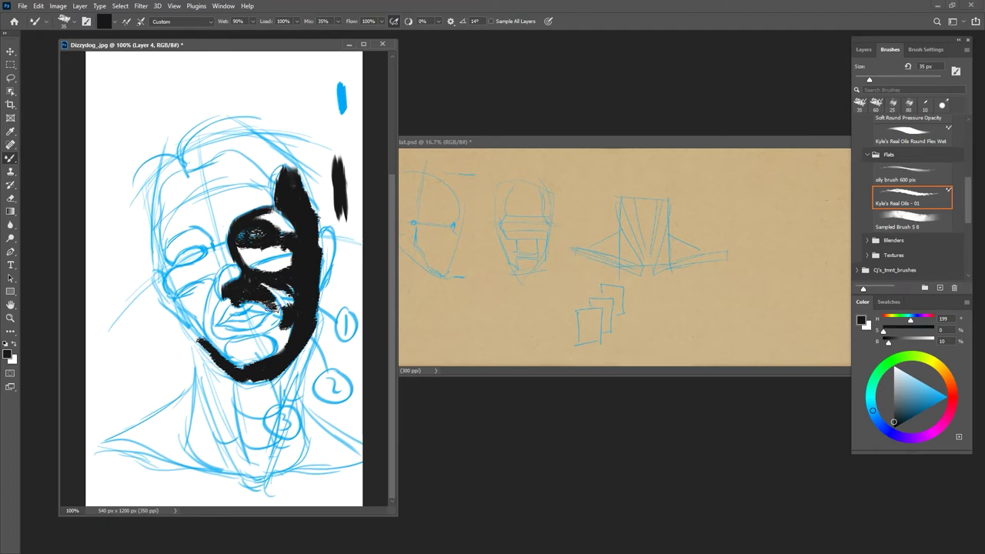
- Extend black shadow over the lips, left eye socket, left cheek, right cheek edge and up into the hair
{"action": "mouse_move", "coordinate": [230, 315]}
{"action": "left_mouse_down"}
{"action": "mouse_move", "coordinate": [258, 312]}
{"action": "mouse_move", "coordinate": [244, 310]}
{"action": "left_mouse_up"}
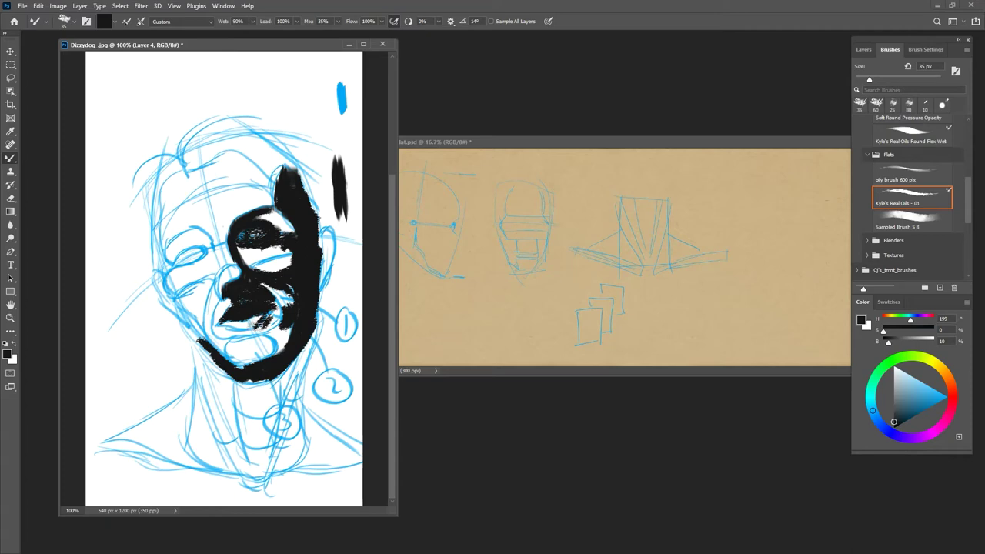
{"action": "mouse_move", "coordinate": [245, 327]}
{"action": "left_mouse_down"}
{"action": "mouse_move", "coordinate": [275, 317]}
{"action": "mouse_move", "coordinate": [237, 335]}
{"action": "mouse_move", "coordinate": [256, 329]}
{"action": "mouse_move", "coordinate": [225, 327]}
{"action": "mouse_move", "coordinate": [277, 336]}
{"action": "mouse_move", "coordinate": [265, 332]}
{"action": "mouse_move", "coordinate": [281, 321]}
{"action": "mouse_move", "coordinate": [289, 331]}
{"action": "mouse_move", "coordinate": [281, 342]}
{"action": "mouse_move", "coordinate": [287, 324]}
{"action": "mouse_move", "coordinate": [290, 336]}
{"action": "mouse_move", "coordinate": [252, 363]}
{"action": "mouse_move", "coordinate": [237, 362]}
{"action": "mouse_move", "coordinate": [272, 341]}
{"action": "mouse_move", "coordinate": [223, 353]}
{"action": "left_mouse_up"}
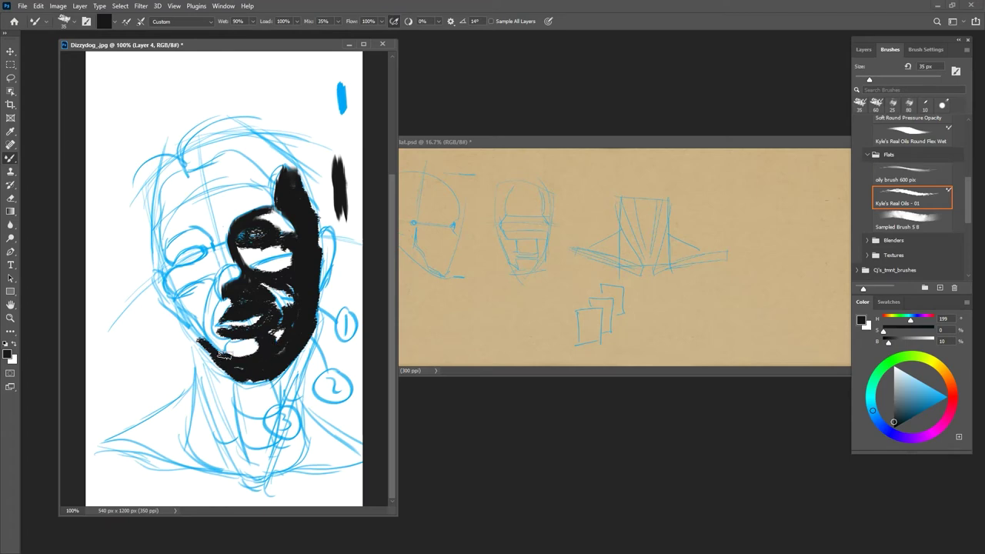
{"action": "mouse_move", "coordinate": [173, 245]}
{"action": "left_mouse_down"}
{"action": "mouse_move", "coordinate": [203, 245]}
{"action": "mouse_move", "coordinate": [196, 235]}
{"action": "mouse_move", "coordinate": [177, 246]}
{"action": "mouse_move", "coordinate": [200, 235]}
{"action": "mouse_move", "coordinate": [184, 242]}
{"action": "mouse_move", "coordinate": [176, 272]}
{"action": "mouse_move", "coordinate": [178, 247]}
{"action": "left_mouse_up"}
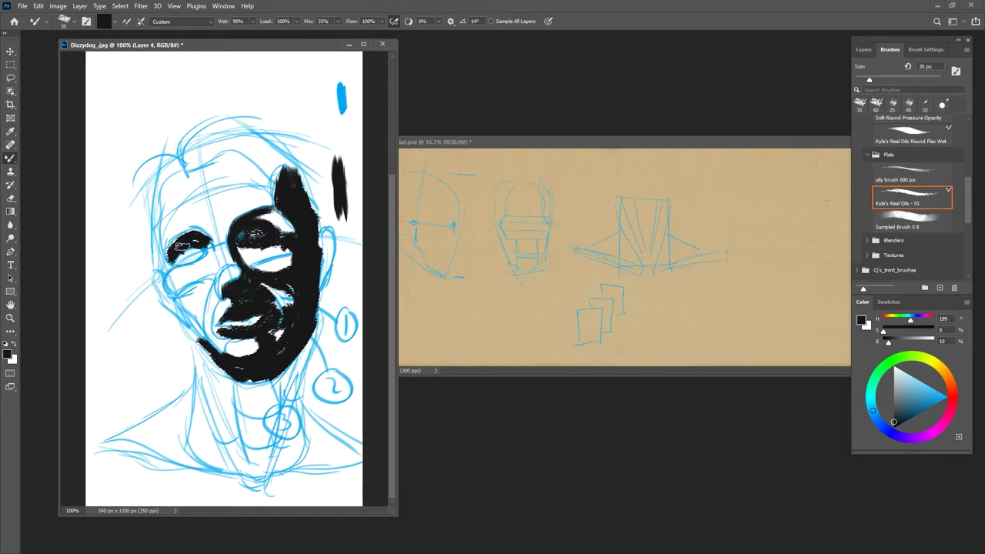
{"action": "mouse_move", "coordinate": [179, 292]}
{"action": "left_mouse_down"}
{"action": "mouse_move", "coordinate": [175, 302]}
{"action": "mouse_move", "coordinate": [201, 281]}
{"action": "mouse_move", "coordinate": [179, 305]}
{"action": "mouse_move", "coordinate": [190, 312]}
{"action": "left_mouse_up"}
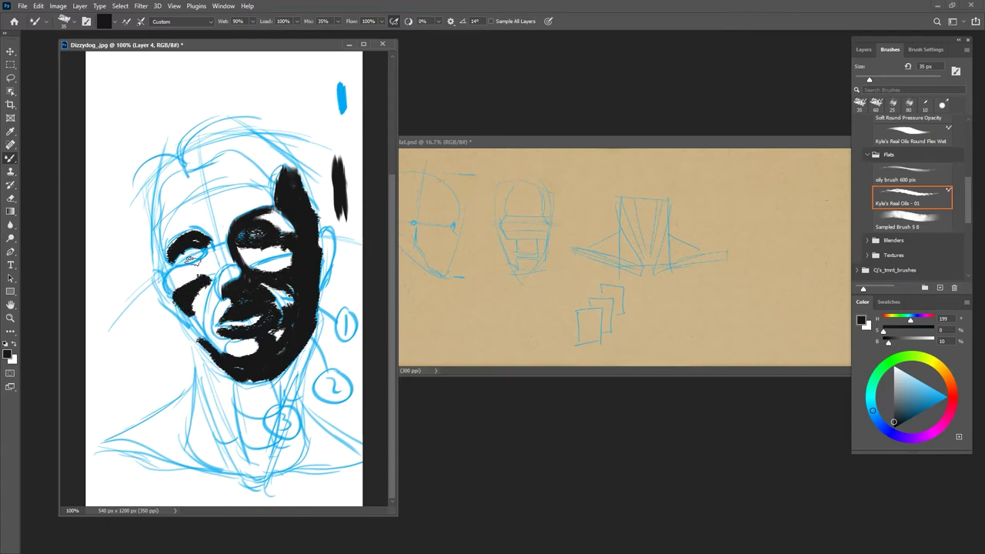
{"action": "mouse_move", "coordinate": [323, 237]}
{"action": "left_mouse_down"}
{"action": "mouse_move", "coordinate": [323, 281]}
{"action": "mouse_move", "coordinate": [329, 245]}
{"action": "left_mouse_up"}
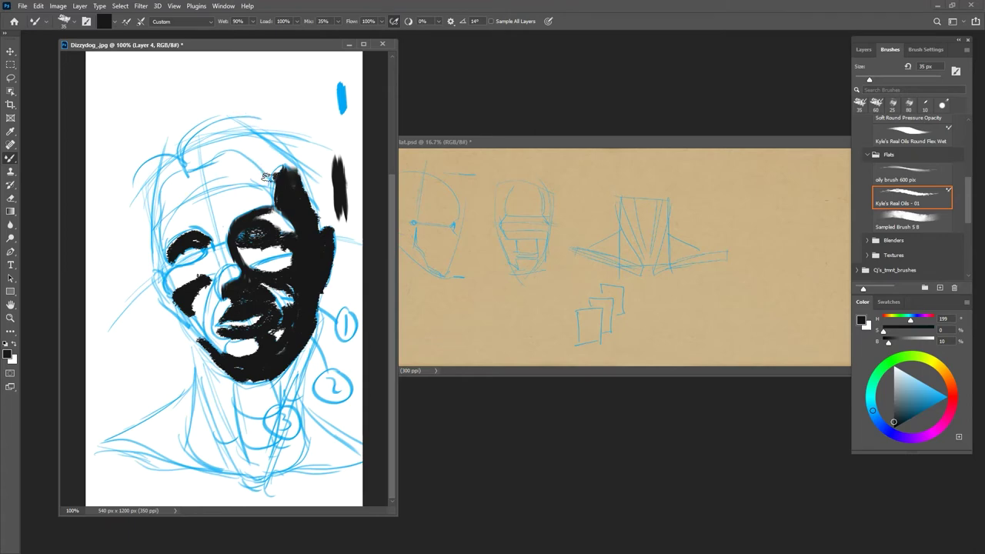
{"action": "mouse_move", "coordinate": [276, 175]}
{"action": "left_mouse_down"}
{"action": "mouse_move", "coordinate": [253, 156]}
{"action": "mouse_move", "coordinate": [269, 163]}
{"action": "mouse_move", "coordinate": [264, 140]}
{"action": "mouse_move", "coordinate": [299, 164]}
{"action": "mouse_move", "coordinate": [266, 140]}
{"action": "mouse_move", "coordinate": [302, 162]}
{"action": "mouse_move", "coordinate": [321, 227]}
{"action": "mouse_move", "coordinate": [301, 180]}
{"action": "mouse_move", "coordinate": [309, 168]}
{"action": "mouse_move", "coordinate": [278, 138]}
{"action": "mouse_move", "coordinate": [318, 163]}
{"action": "mouse_move", "coordinate": [353, 271]}
{"action": "mouse_move", "coordinate": [342, 239]}
{"action": "mouse_move", "coordinate": [348, 291]}
{"action": "mouse_move", "coordinate": [335, 302]}
{"action": "mouse_move", "coordinate": [323, 295]}
{"action": "mouse_move", "coordinate": [331, 277]}
{"action": "mouse_move", "coordinate": [336, 290]}
{"action": "mouse_move", "coordinate": [344, 254]}
{"action": "mouse_move", "coordinate": [334, 236]}
{"action": "mouse_move", "coordinate": [342, 329]}
{"action": "mouse_move", "coordinate": [341, 350]}
{"action": "mouse_move", "coordinate": [330, 333]}
{"action": "mouse_move", "coordinate": [330, 361]}
{"action": "mouse_move", "coordinate": [334, 244]}
{"action": "mouse_move", "coordinate": [307, 153]}
{"action": "mouse_move", "coordinate": [317, 163]}
{"action": "mouse_move", "coordinate": [334, 299]}
{"action": "mouse_move", "coordinate": [330, 408]}
{"action": "mouse_move", "coordinate": [337, 357]}
{"action": "mouse_move", "coordinate": [335, 389]}
{"action": "mouse_move", "coordinate": [319, 319]}
{"action": "mouse_move", "coordinate": [321, 400]}
{"action": "mouse_move", "coordinate": [306, 342]}
{"action": "mouse_move", "coordinate": [288, 362]}
{"action": "mouse_move", "coordinate": [301, 344]}
{"action": "mouse_move", "coordinate": [283, 421]}
{"action": "mouse_move", "coordinate": [296, 410]}
{"action": "mouse_move", "coordinate": [301, 362]}
{"action": "mouse_move", "coordinate": [301, 415]}
{"action": "mouse_move", "coordinate": [308, 367]}
{"action": "mouse_move", "coordinate": [324, 438]}
{"action": "mouse_move", "coordinate": [337, 446]}
{"action": "mouse_move", "coordinate": [302, 408]}
{"action": "mouse_move", "coordinate": [344, 445]}
{"action": "mouse_move", "coordinate": [304, 431]}
{"action": "mouse_move", "coordinate": [278, 468]}
{"action": "left_mouse_up"}
- Paint black dreadlock strands past the neck and thicken the left forehead, temple and hairline shadows
{"action": "mouse_move", "coordinate": [244, 381]}
{"action": "left_mouse_down"}
{"action": "mouse_move", "coordinate": [254, 424]}
{"action": "mouse_move", "coordinate": [258, 399]}
{"action": "mouse_move", "coordinate": [259, 448]}
{"action": "mouse_move", "coordinate": [236, 375]}
{"action": "mouse_move", "coordinate": [218, 363]}
{"action": "mouse_move", "coordinate": [250, 385]}
{"action": "mouse_move", "coordinate": [262, 415]}
{"action": "mouse_move", "coordinate": [261, 380]}
{"action": "mouse_move", "coordinate": [262, 481]}
{"action": "mouse_move", "coordinate": [293, 443]}
{"action": "mouse_move", "coordinate": [267, 470]}
{"action": "mouse_move", "coordinate": [289, 471]}
{"action": "mouse_move", "coordinate": [277, 469]}
{"action": "mouse_move", "coordinate": [296, 458]}
{"action": "mouse_move", "coordinate": [310, 426]}
{"action": "mouse_move", "coordinate": [322, 431]}
{"action": "mouse_move", "coordinate": [298, 482]}
{"action": "mouse_move", "coordinate": [355, 452]}
{"action": "mouse_move", "coordinate": [342, 485]}
{"action": "mouse_move", "coordinate": [352, 479]}
{"action": "mouse_move", "coordinate": [323, 442]}
{"action": "mouse_move", "coordinate": [330, 467]}
{"action": "left_mouse_up"}
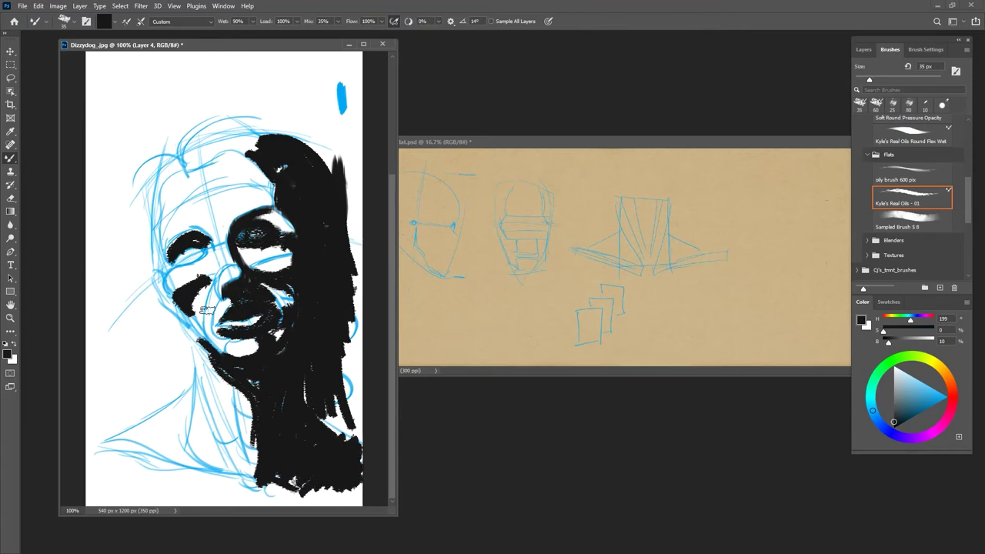
{"action": "left_click_drag", "start_coordinate": [158, 280], "coordinate": [164, 283]}
{"action": "mouse_move", "coordinate": [183, 165]}
{"action": "left_mouse_down"}
{"action": "mouse_move", "coordinate": [171, 167]}
{"action": "mouse_move", "coordinate": [152, 216]}
{"action": "left_mouse_up"}
{"action": "mouse_move", "coordinate": [154, 177]}
{"action": "left_mouse_down"}
{"action": "mouse_move", "coordinate": [183, 162]}
{"action": "mouse_move", "coordinate": [146, 223]}
{"action": "left_mouse_up"}
{"action": "mouse_move", "coordinate": [185, 150]}
{"action": "left_mouse_down"}
{"action": "mouse_move", "coordinate": [201, 165]}
{"action": "mouse_move", "coordinate": [223, 146]}
{"action": "mouse_move", "coordinate": [253, 150]}
{"action": "mouse_move", "coordinate": [215, 147]}
{"action": "mouse_move", "coordinate": [244, 150]}
{"action": "mouse_move", "coordinate": [154, 190]}
{"action": "mouse_move", "coordinate": [158, 261]}
{"action": "mouse_move", "coordinate": [147, 219]}
{"action": "mouse_move", "coordinate": [162, 267]}
{"action": "mouse_move", "coordinate": [154, 201]}
{"action": "mouse_move", "coordinate": [156, 239]}
{"action": "mouse_move", "coordinate": [141, 195]}
{"action": "left_mouse_up"}
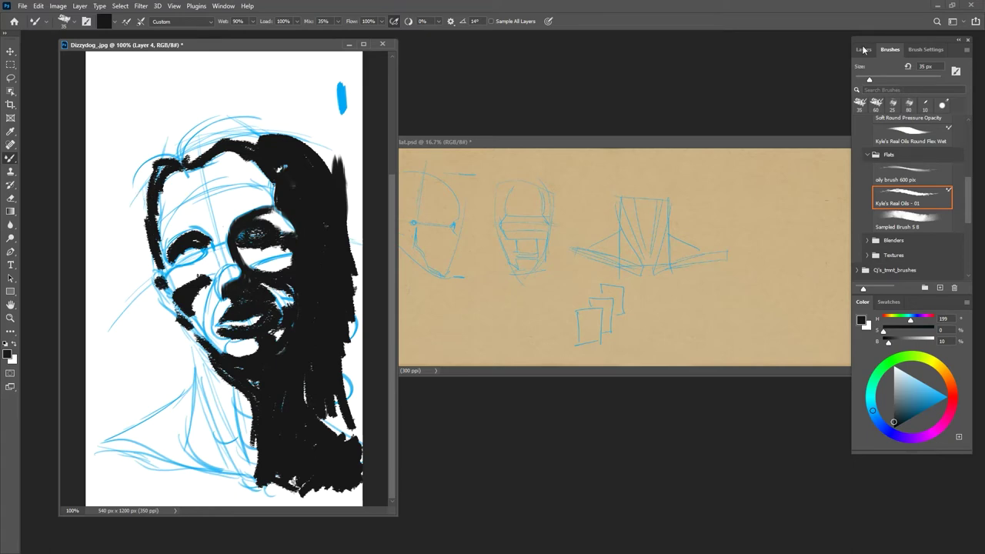
- Fill Layer 3 with 50% grey using the Paint Bucket, then return the view to 100%
{"action": "left_click", "coordinate": [863, 49]}
{"action": "left_click", "coordinate": [885, 179]}
{"action": "left_click_drag", "start_coordinate": [898, 392], "coordinate": [892, 395]}
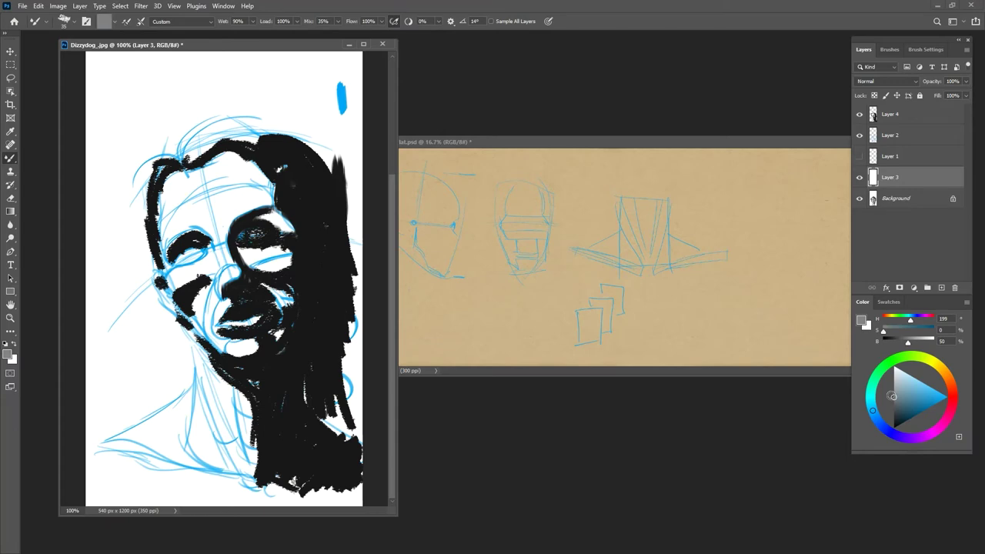
{"action": "key", "text": "shift+g"}
{"action": "left_click", "coordinate": [316, 111]}
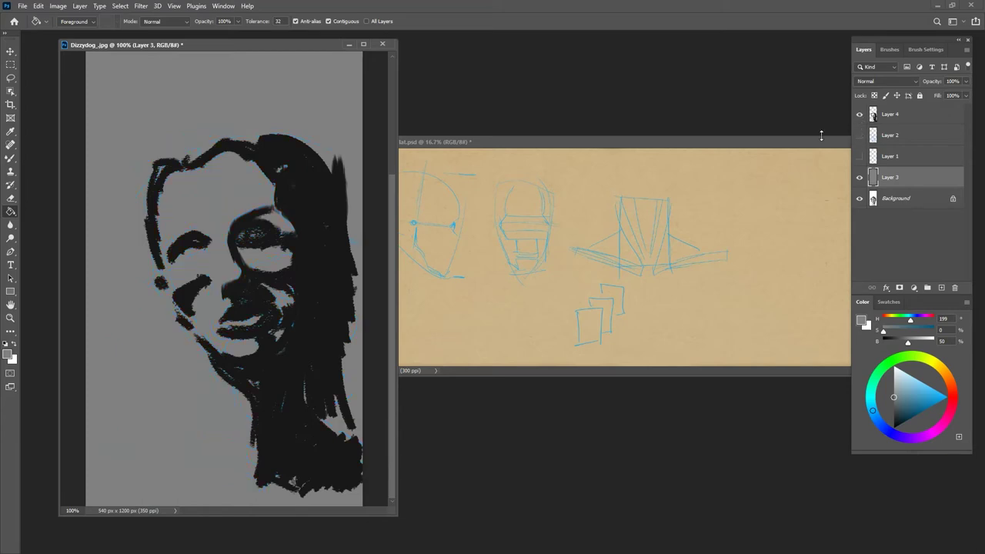
{"action": "key", "text": "ctrl+plus"}
{"action": "key", "text": "ctrl+minus"}
{"action": "key", "text": "ctrl+minus"}
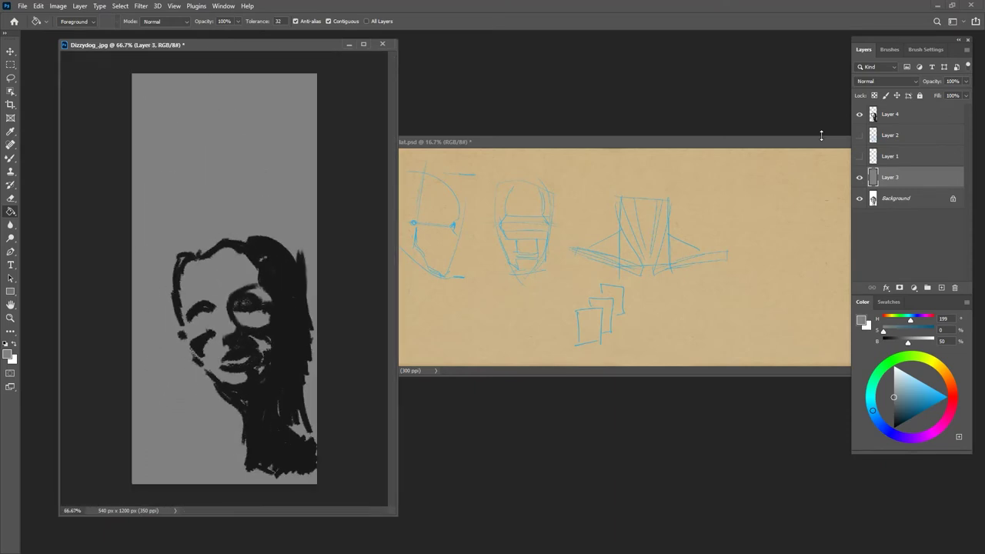
{"action": "key", "text": "ctrl+minus"}
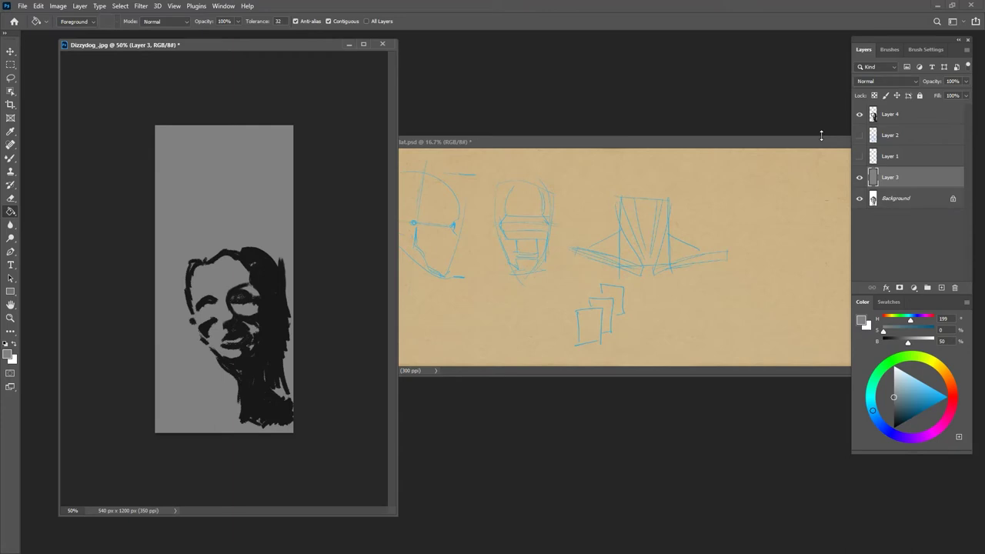
{"action": "key", "text": "ctrl+plus"}
{"action": "key", "text": "ctrl+plus"}
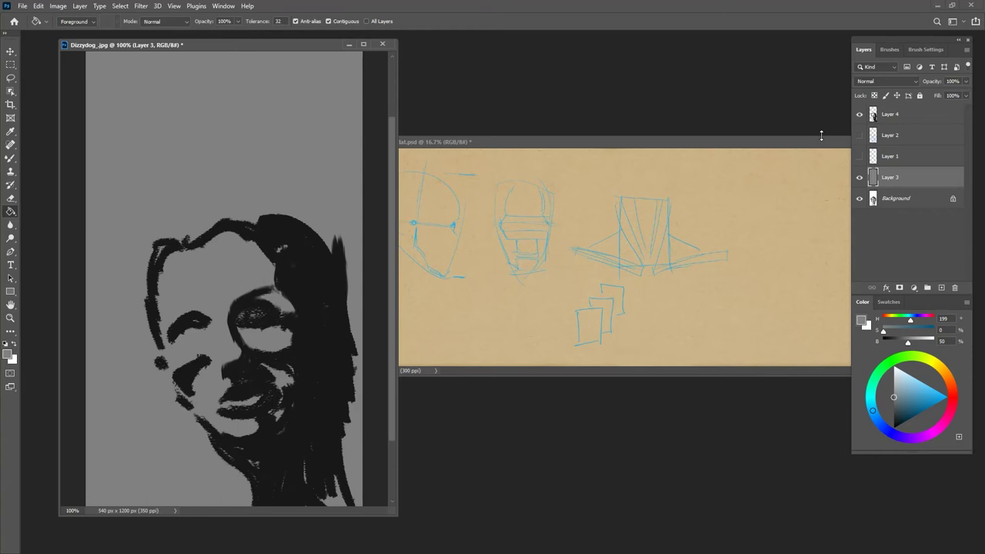
- Toggle Layer 4 and Layer 3 to compare with the reference, leaving both visible
{"action": "left_click", "coordinate": [860, 177]}
{"action": "left_click", "coordinate": [860, 114]}
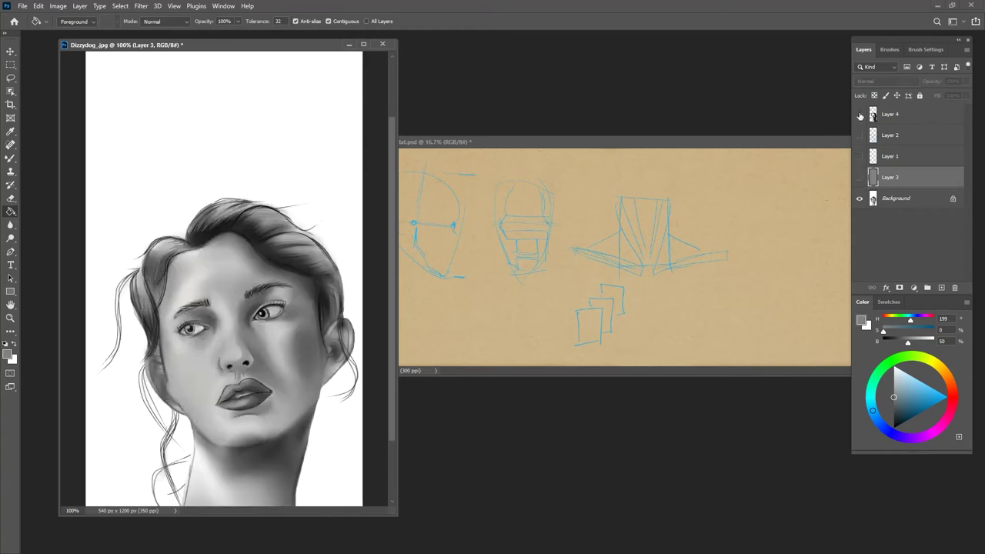
{"action": "left_click", "coordinate": [859, 115]}
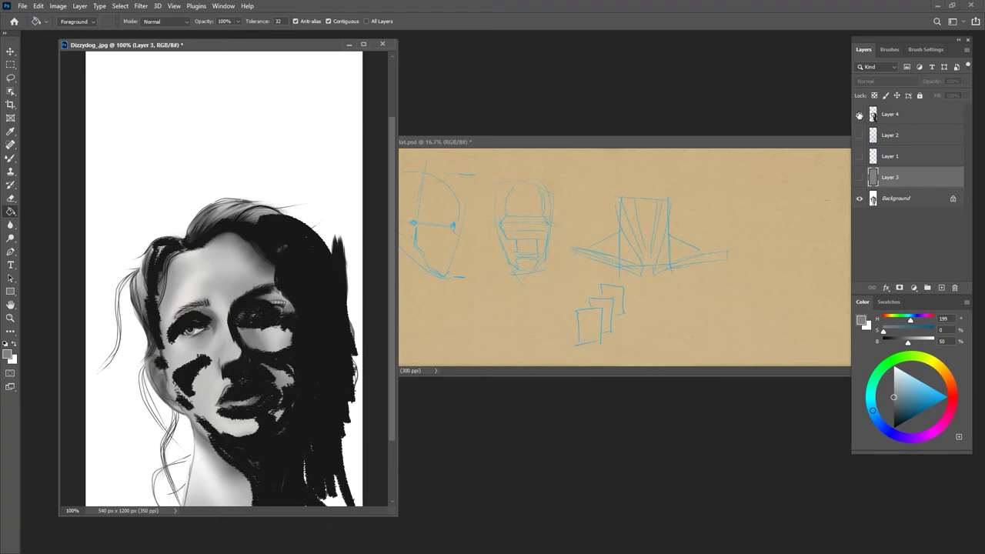
{"action": "left_click", "coordinate": [859, 115]}
{"action": "left_click", "coordinate": [859, 115]}
{"action": "left_click", "coordinate": [860, 115]}
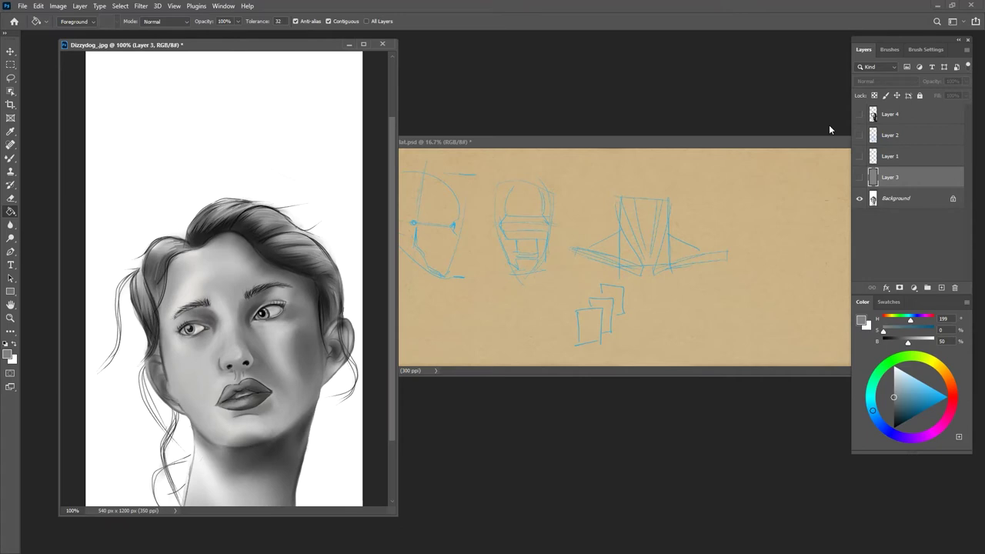
{"action": "scroll", "coordinate": [391, 292], "scroll_direction": "down", "scroll_amount": 3}
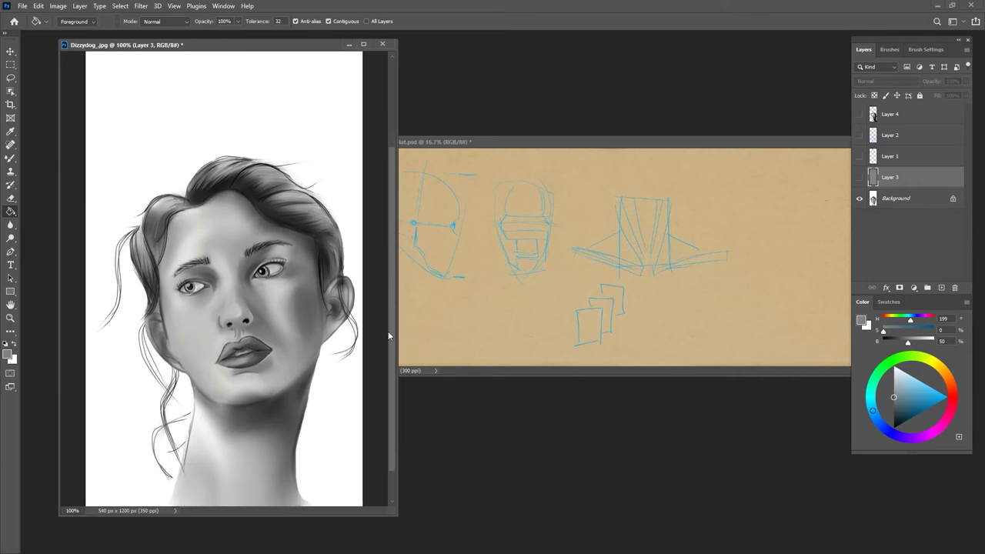
{"action": "left_click", "coordinate": [859, 115]}
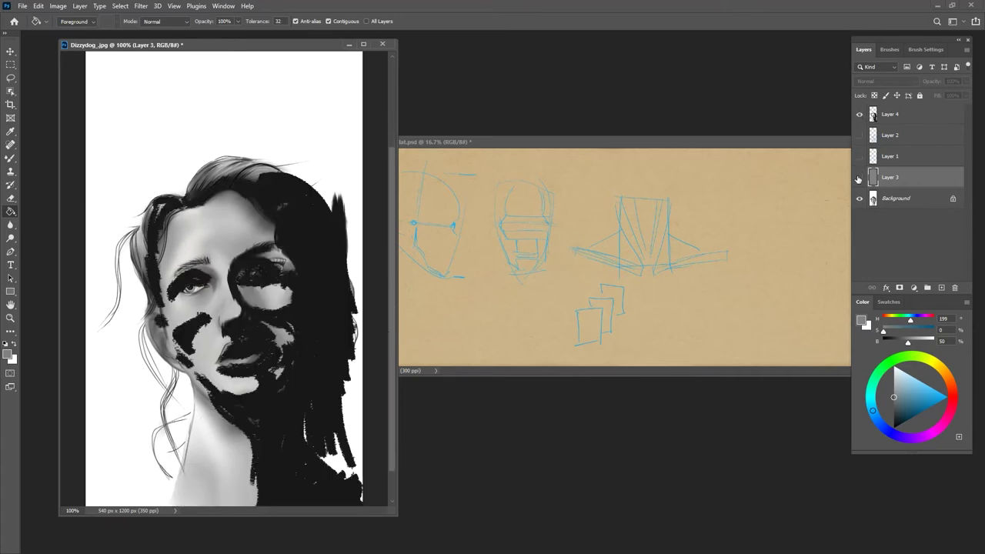
{"action": "left_click", "coordinate": [860, 178]}
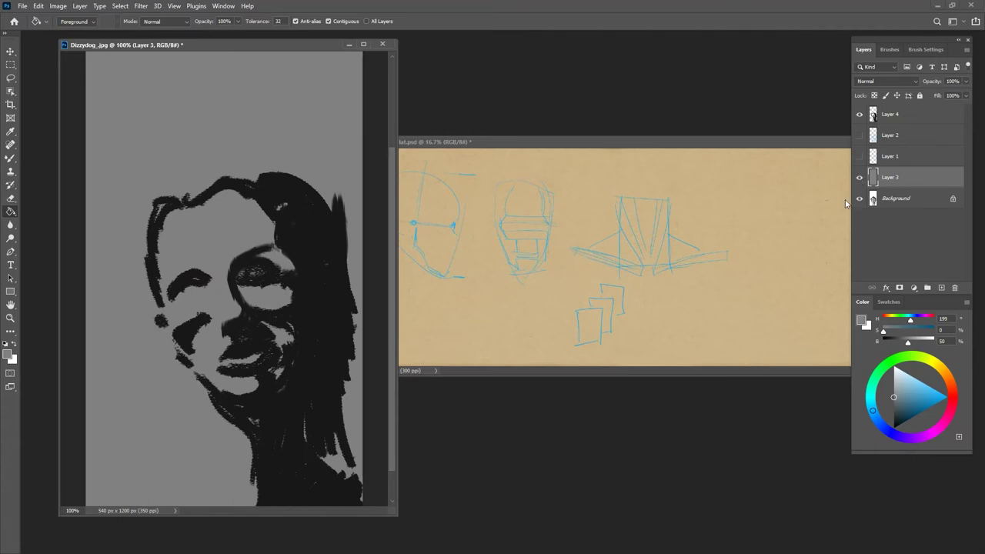
- Set the painting colour to near-white and make Layer 4 the active layer
{"action": "left_click_drag", "start_coordinate": [893, 397], "coordinate": [896, 351]}
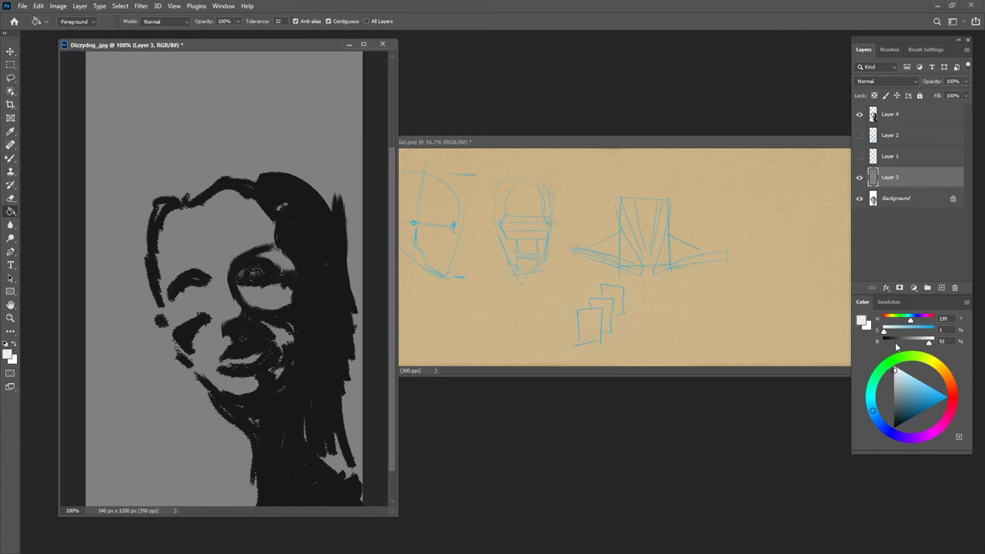
{"action": "left_click", "coordinate": [880, 137]}
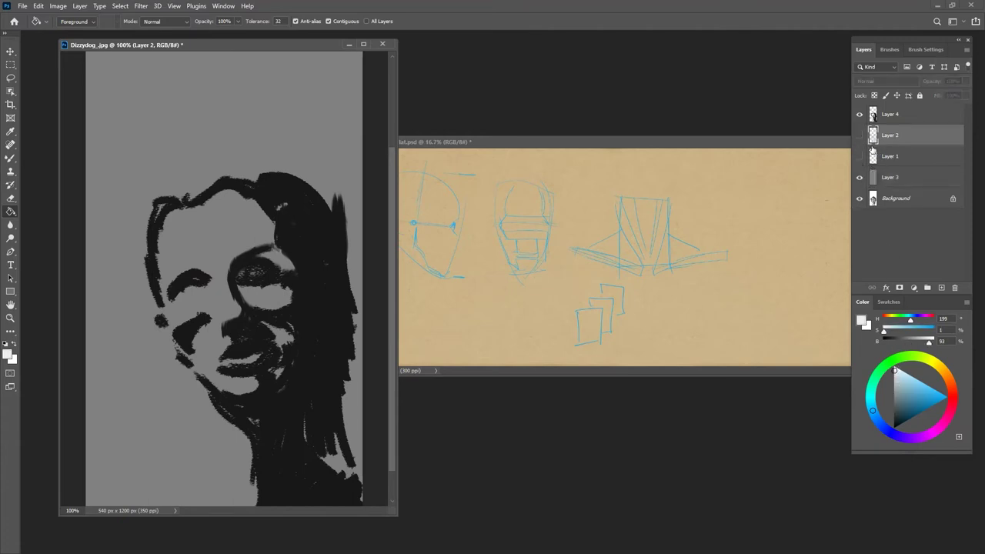
{"action": "left_click", "coordinate": [875, 116]}
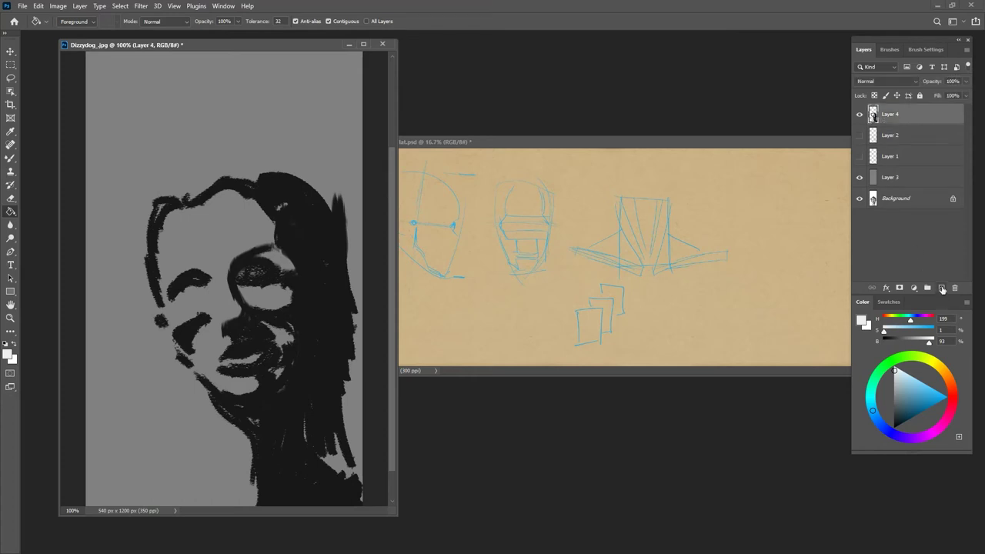
- Create Layer 5 and paint a near-white Mixer Brush highlight across the forehead
{"action": "left_click", "coordinate": [941, 288]}
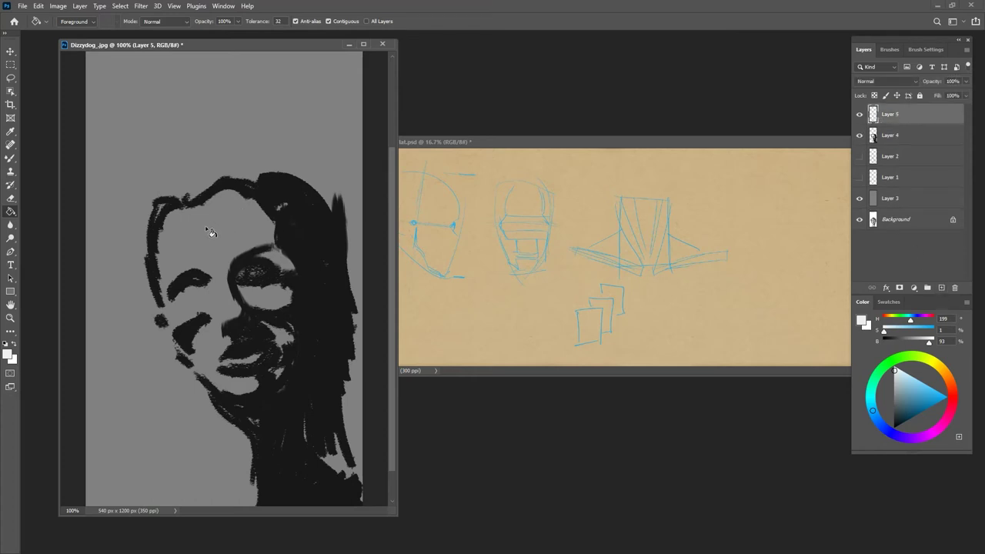
{"action": "key", "text": "b"}
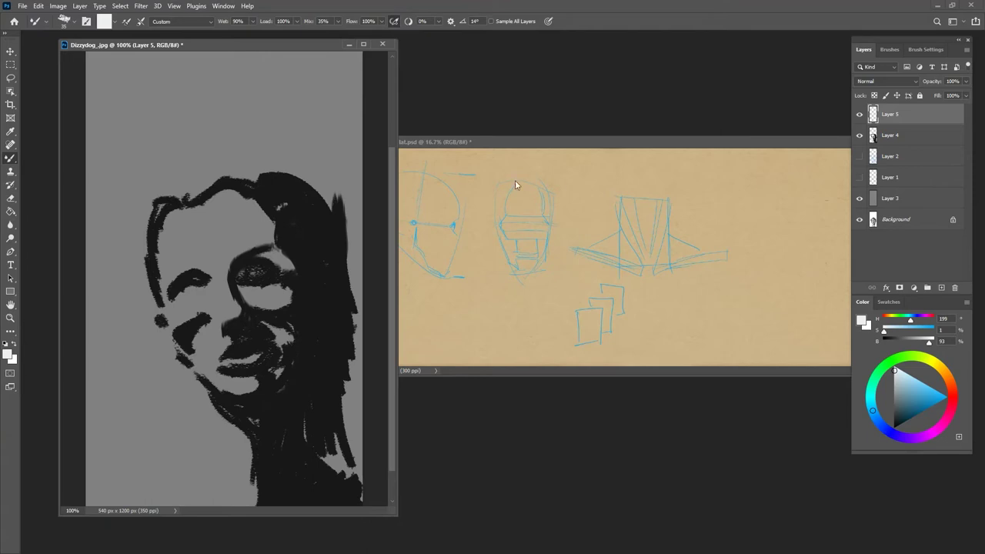
{"action": "left_click", "coordinate": [860, 198]}
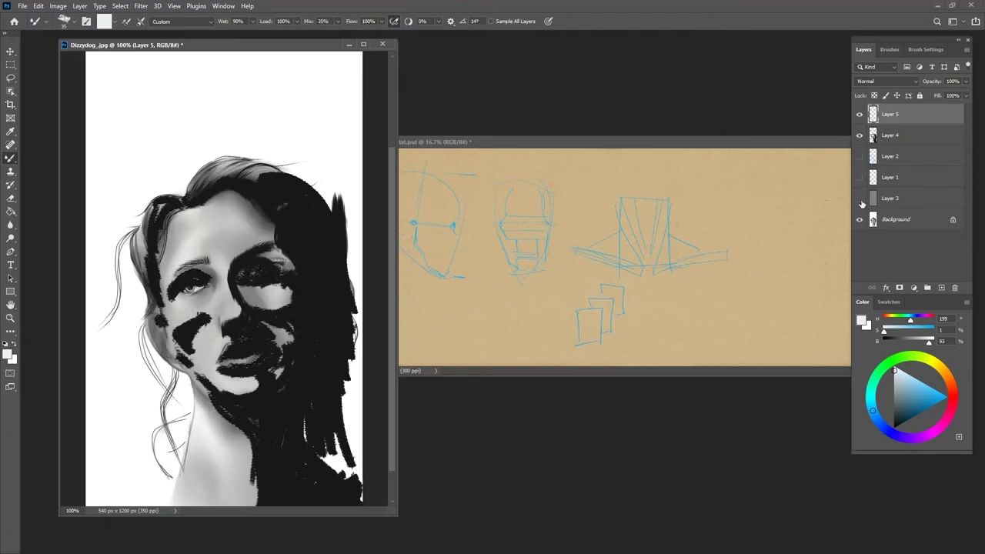
{"action": "left_click", "coordinate": [860, 136]}
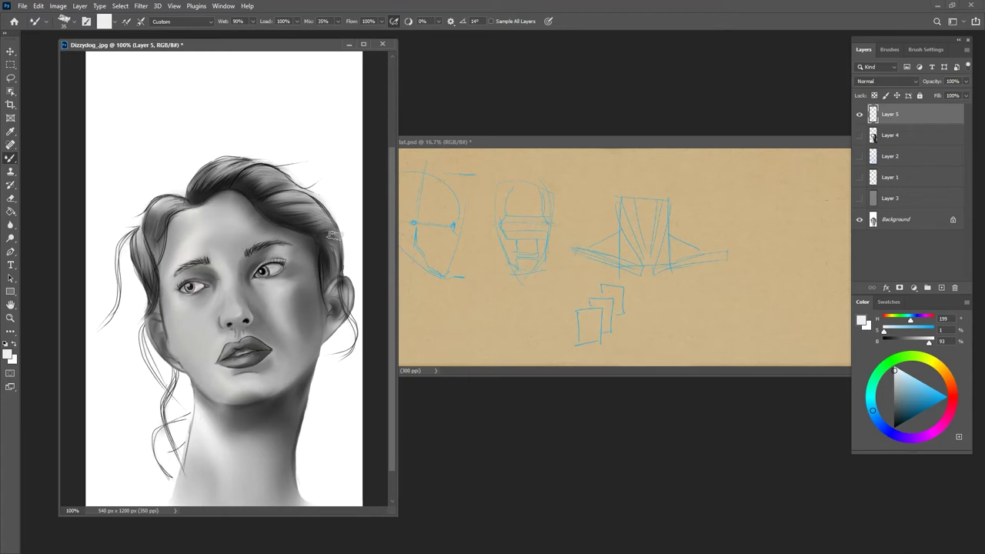
{"action": "left_click", "coordinate": [859, 135]}
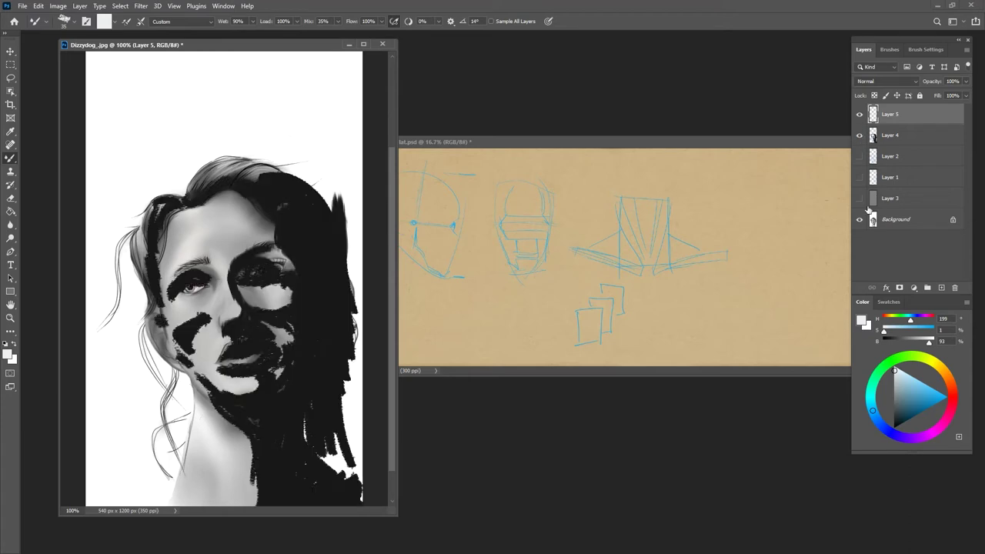
{"action": "left_click", "coordinate": [859, 201]}
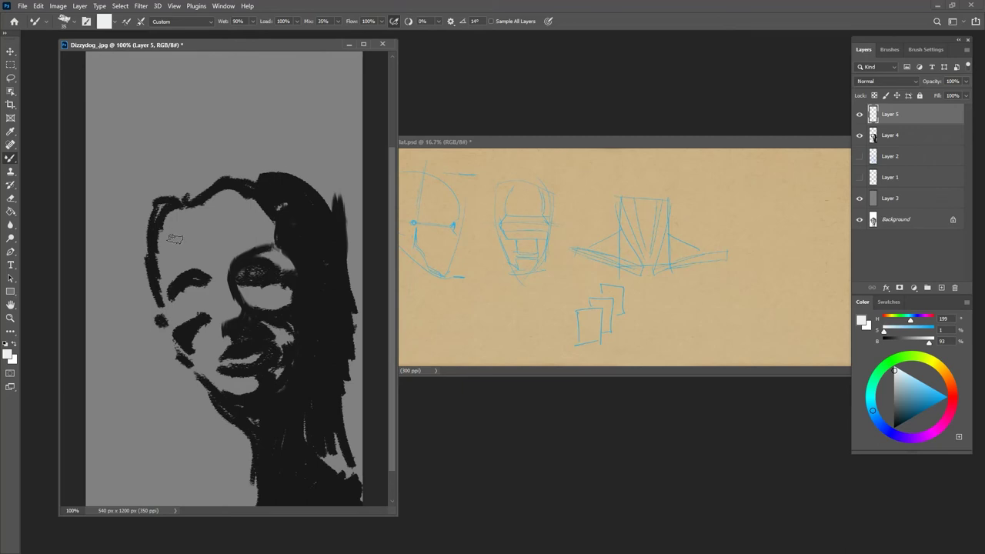
{"action": "mouse_move", "coordinate": [175, 257]}
{"action": "left_mouse_down"}
{"action": "mouse_move", "coordinate": [213, 248]}
{"action": "mouse_move", "coordinate": [194, 217]}
{"action": "mouse_move", "coordinate": [175, 229]}
{"action": "mouse_move", "coordinate": [188, 219]}
{"action": "mouse_move", "coordinate": [204, 216]}
{"action": "mouse_move", "coordinate": [192, 219]}
{"action": "mouse_move", "coordinate": [215, 241]}
{"action": "mouse_move", "coordinate": [207, 245]}
{"action": "left_mouse_up"}
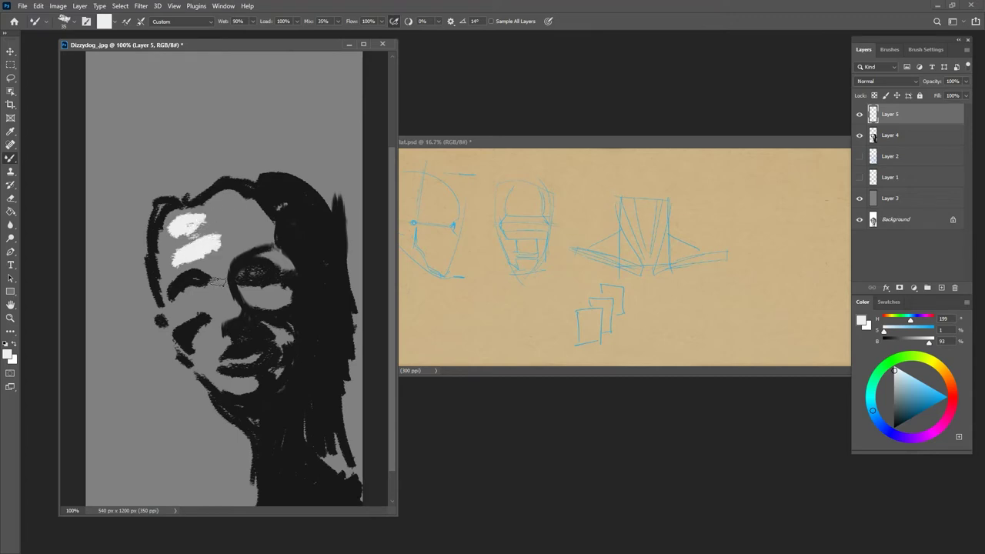
- Paint white highlights on the nose, left cheek, eye and mouth corner, then hide the grey fill
{"action": "mouse_move", "coordinate": [228, 305]}
{"action": "left_mouse_down"}
{"action": "mouse_move", "coordinate": [218, 277]}
{"action": "mouse_move", "coordinate": [225, 304]}
{"action": "mouse_move", "coordinate": [192, 311]}
{"action": "left_mouse_up"}
{"action": "left_click_drag", "start_coordinate": [264, 297], "coordinate": [286, 291]}
{"action": "mouse_move", "coordinate": [215, 342]}
{"action": "left_mouse_down"}
{"action": "mouse_move", "coordinate": [244, 361]}
{"action": "mouse_move", "coordinate": [283, 357]}
{"action": "mouse_move", "coordinate": [249, 380]}
{"action": "left_mouse_up"}
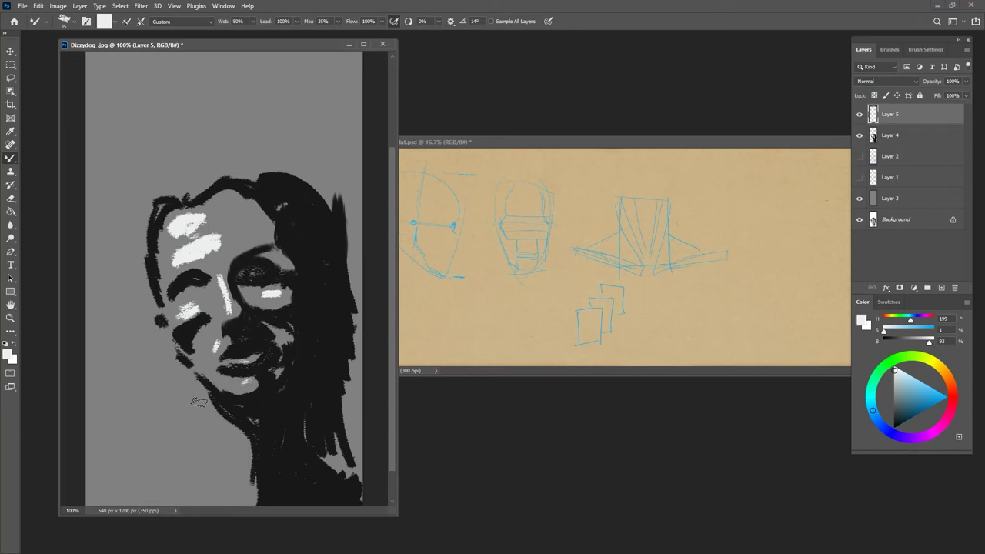
{"action": "left_click", "coordinate": [860, 199]}
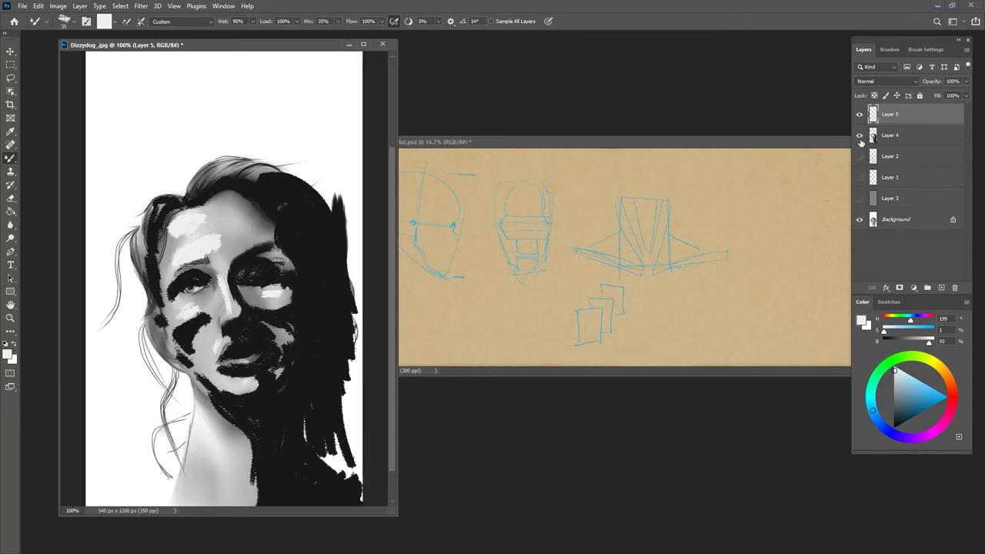
- Restore Layers 3 and 4, then paint white highlights along the upper-left hairline and crown
{"action": "left_click_drag", "start_coordinate": [859, 136], "coordinate": [858, 119]}
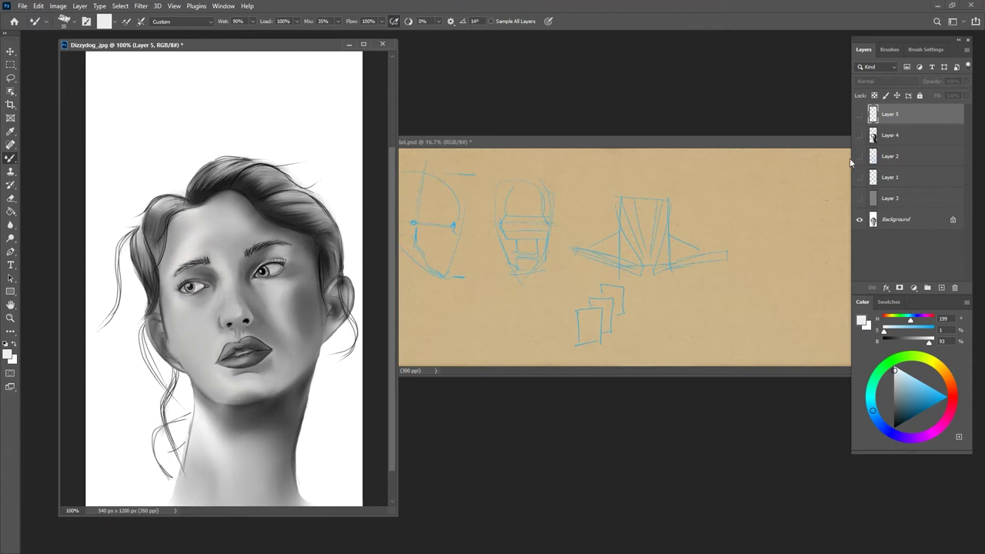
{"action": "left_click", "coordinate": [861, 137]}
{"action": "left_click", "coordinate": [861, 137]}
{"action": "left_click", "coordinate": [859, 135]}
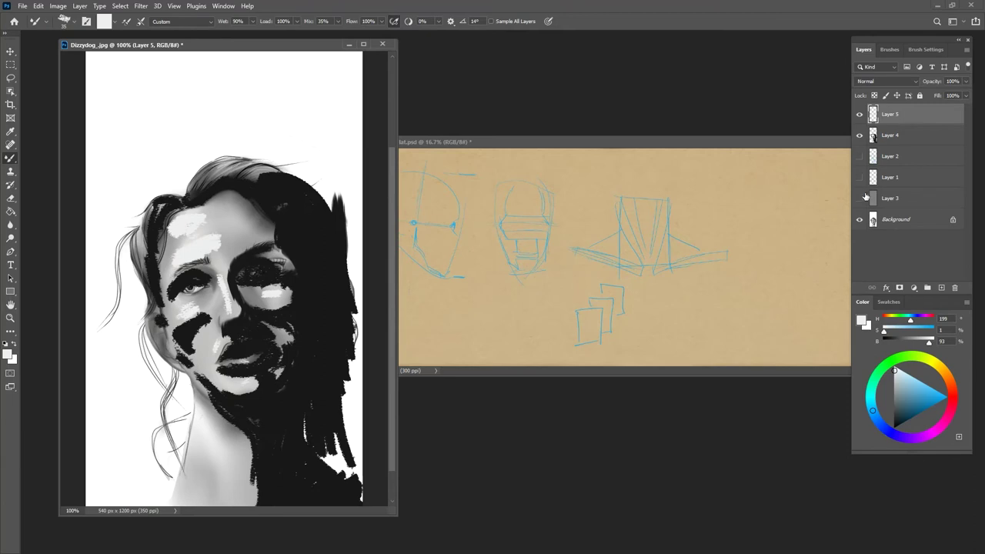
{"action": "left_click", "coordinate": [860, 198]}
{"action": "left_click_drag", "start_coordinate": [173, 186], "coordinate": [135, 212]}
{"action": "mouse_move", "coordinate": [215, 168]}
{"action": "left_mouse_down"}
{"action": "mouse_move", "coordinate": [228, 157]}
{"action": "mouse_move", "coordinate": [224, 168]}
{"action": "mouse_move", "coordinate": [243, 164]}
{"action": "left_mouse_up"}
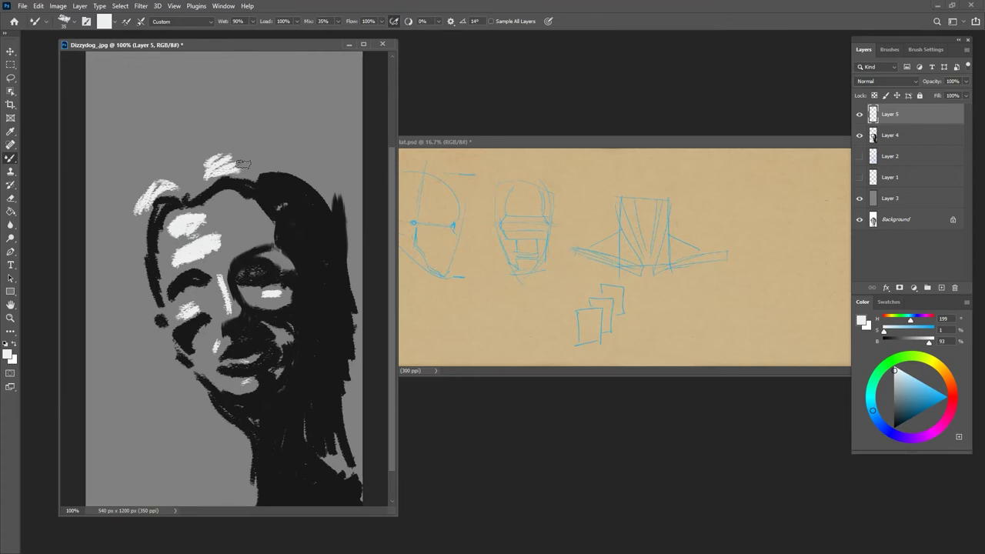
- Paint light grey mid-tones on the cheeks, under the eye, over the mouth and forehead, then sample near-black
{"action": "key", "text": "ctrl+minus"}
{"action": "key", "text": "ctrl+minus"}
{"action": "key", "text": "ctrl+minus"}
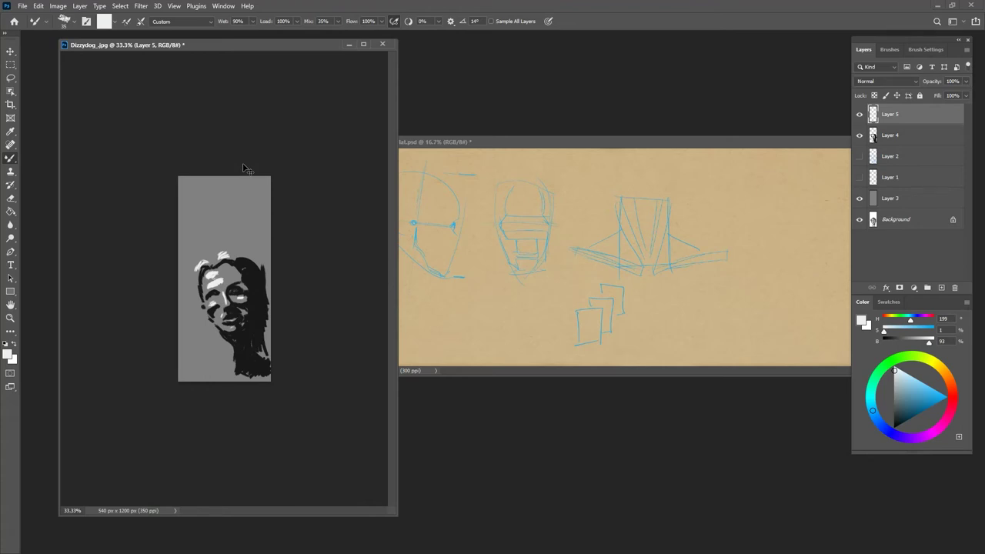
{"action": "key", "text": "ctrl+plus"}
{"action": "key", "text": "ctrl+plus"}
{"action": "key", "text": "ctrl+plus"}
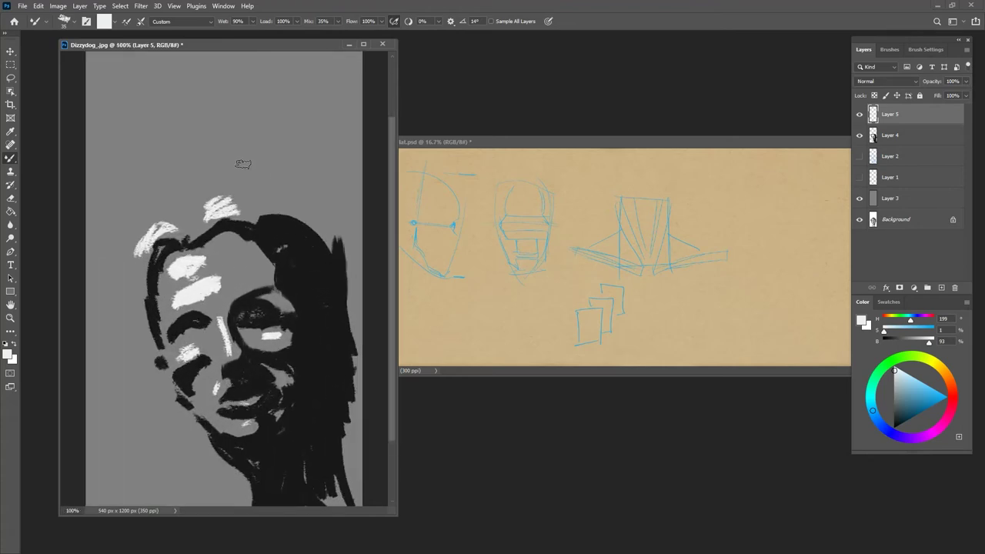
{"action": "left_click", "coordinate": [893, 384]}
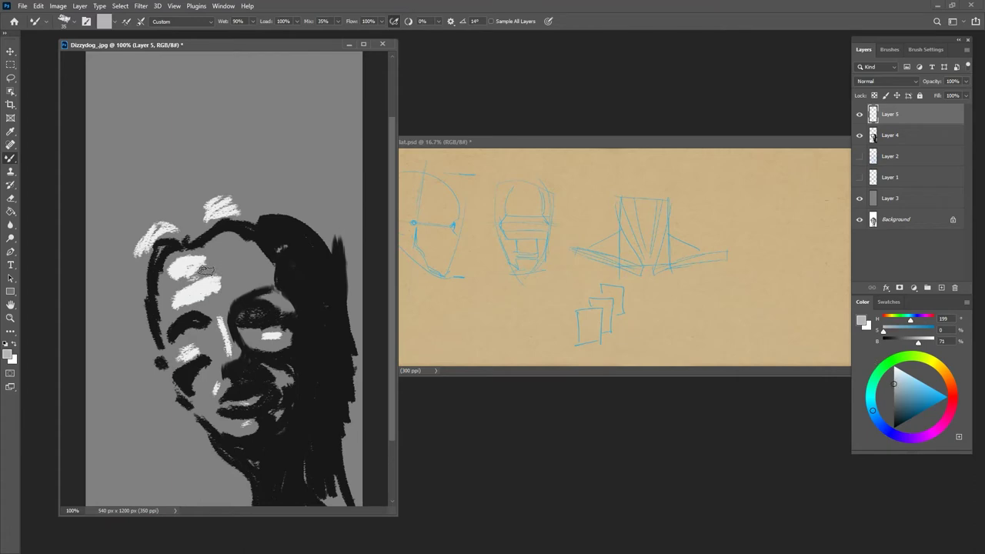
{"action": "mouse_move", "coordinate": [198, 333]}
{"action": "left_mouse_down"}
{"action": "mouse_move", "coordinate": [208, 349]}
{"action": "mouse_move", "coordinate": [215, 338]}
{"action": "mouse_move", "coordinate": [220, 346]}
{"action": "mouse_move", "coordinate": [198, 392]}
{"action": "left_mouse_up"}
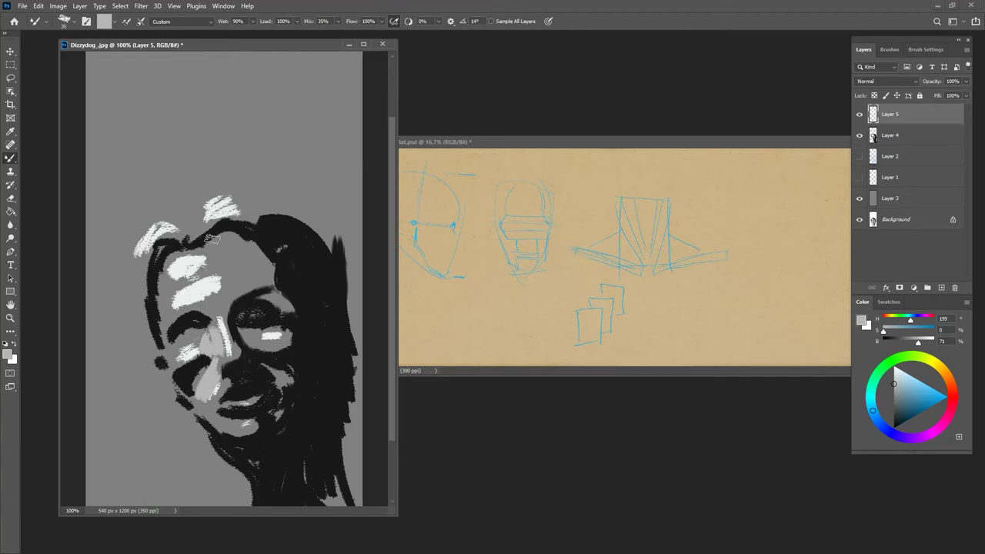
{"action": "mouse_move", "coordinate": [169, 285]}
{"action": "left_mouse_down"}
{"action": "mouse_move", "coordinate": [165, 322]}
{"action": "mouse_move", "coordinate": [172, 259]}
{"action": "mouse_move", "coordinate": [172, 368]}
{"action": "left_mouse_up"}
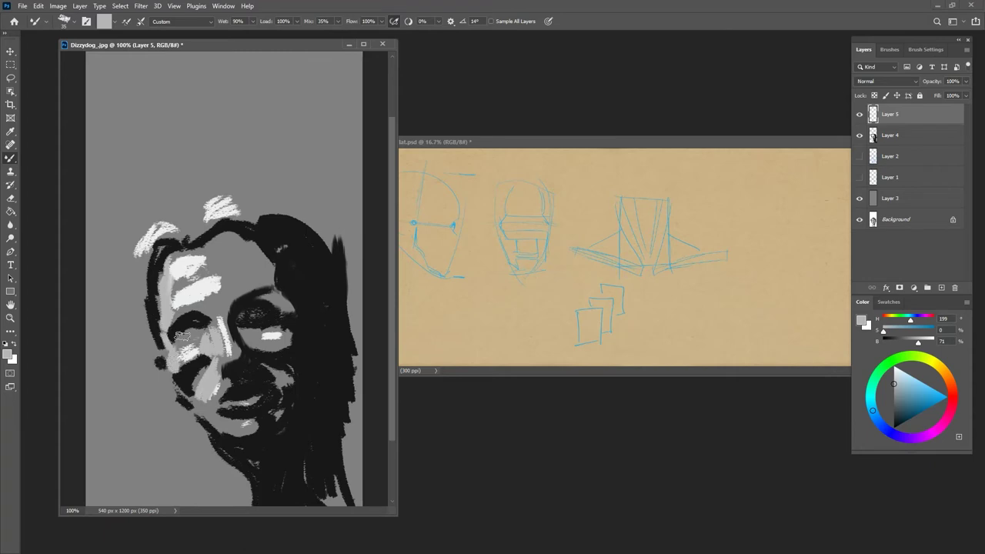
{"action": "mouse_move", "coordinate": [276, 337]}
{"action": "left_mouse_down"}
{"action": "mouse_move", "coordinate": [259, 338]}
{"action": "mouse_move", "coordinate": [281, 336]}
{"action": "mouse_move", "coordinate": [277, 300]}
{"action": "mouse_move", "coordinate": [262, 337]}
{"action": "left_mouse_up"}
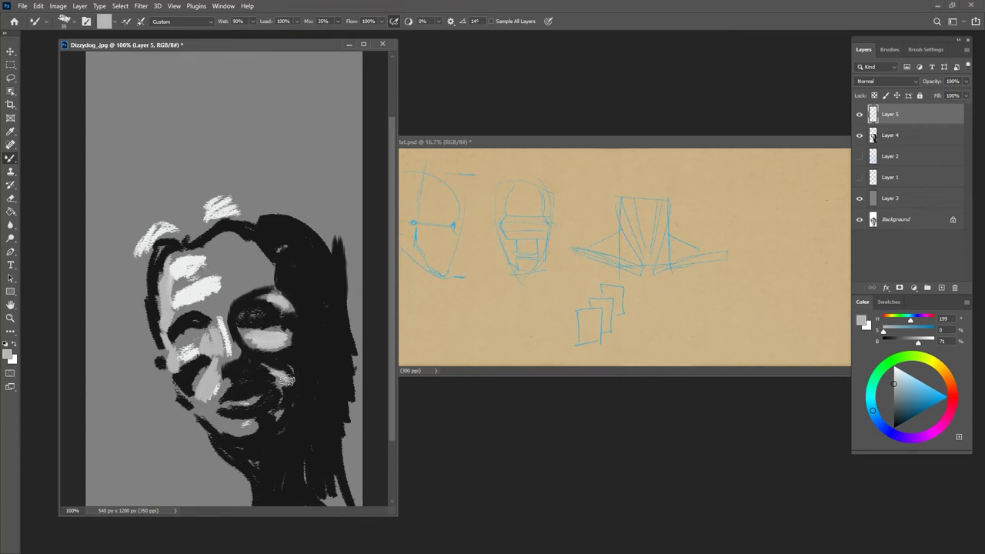
{"action": "mouse_move", "coordinate": [240, 402]}
{"action": "left_mouse_down"}
{"action": "mouse_move", "coordinate": [250, 418]}
{"action": "mouse_move", "coordinate": [232, 427]}
{"action": "left_mouse_up"}
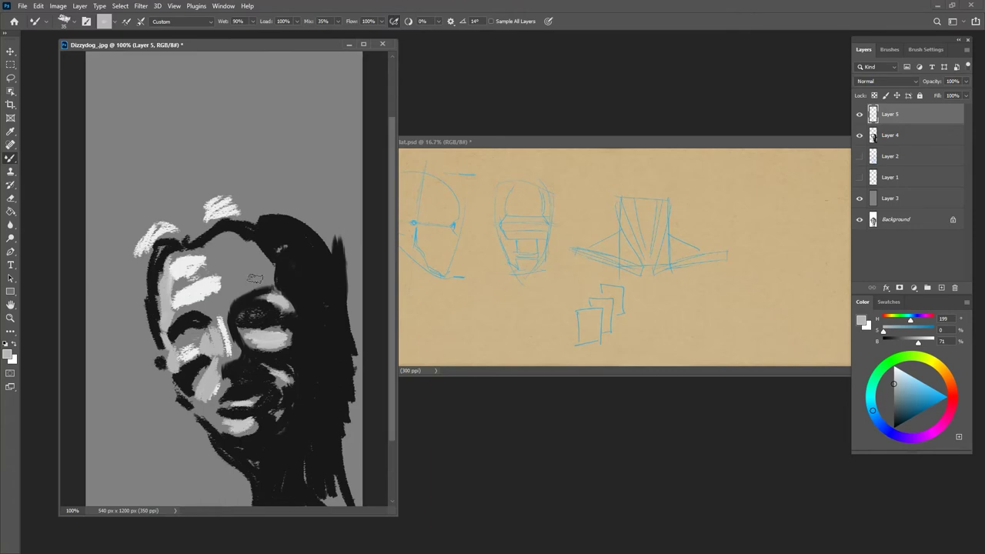
{"action": "mouse_move", "coordinate": [257, 276]}
{"action": "left_mouse_down"}
{"action": "mouse_move", "coordinate": [206, 303]}
{"action": "mouse_move", "coordinate": [224, 300]}
{"action": "mouse_move", "coordinate": [215, 301]}
{"action": "left_mouse_up"}
{"action": "mouse_move", "coordinate": [187, 337]}
{"action": "left_mouse_down"}
{"action": "mouse_move", "coordinate": [200, 328]}
{"action": "mouse_move", "coordinate": [185, 322]}
{"action": "left_mouse_up"}
{"action": "left_click", "coordinate": [190, 338], "text": "alt"}
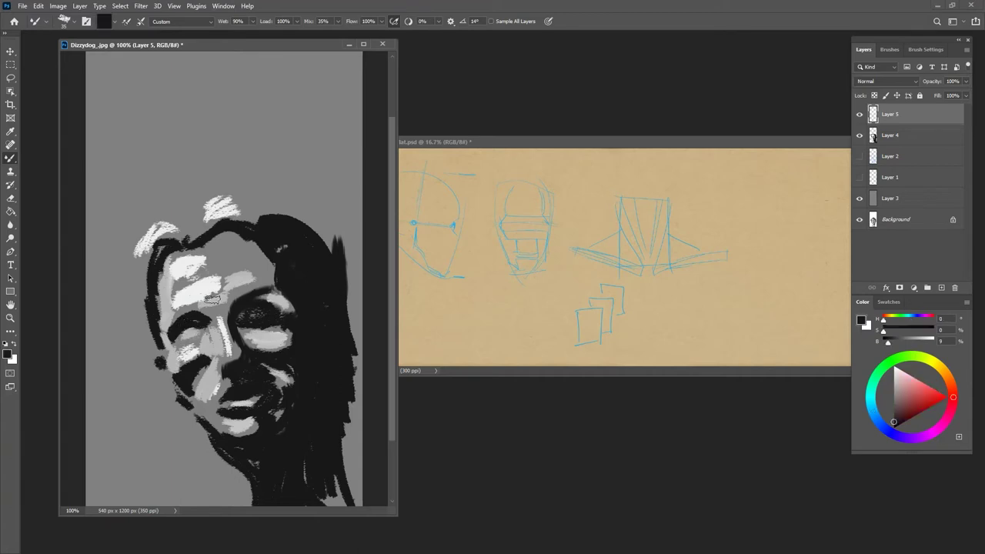
- Deepen the eye socket with dark strokes on Layer 4, then sample a light grey from the face
{"action": "left_click", "coordinate": [873, 137]}
{"action": "mouse_move", "coordinate": [200, 329]}
{"action": "left_mouse_down"}
{"action": "mouse_move", "coordinate": [180, 343]}
{"action": "mouse_move", "coordinate": [205, 329]}
{"action": "left_mouse_up"}
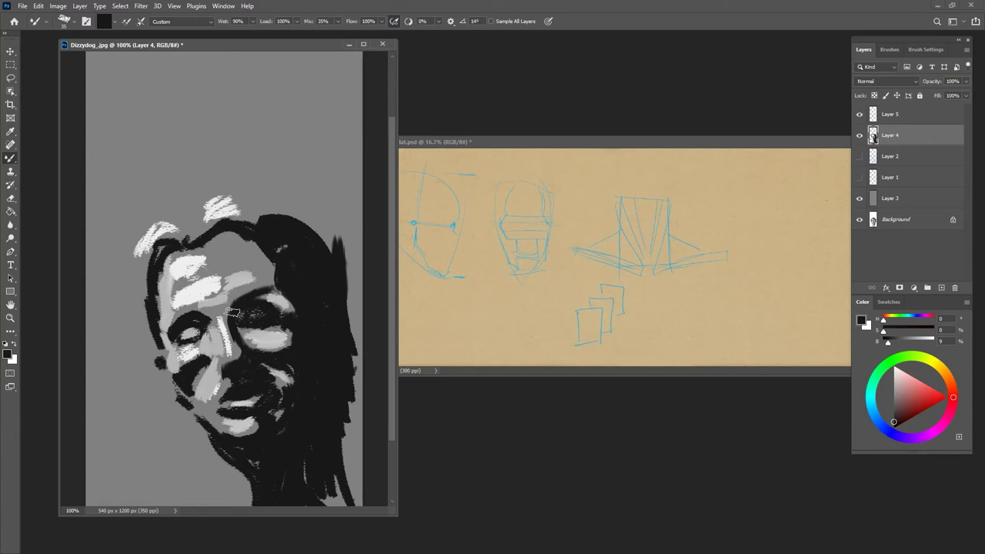
{"action": "scroll", "coordinate": [234, 314], "scroll_direction": "down", "scroll_amount": 1}
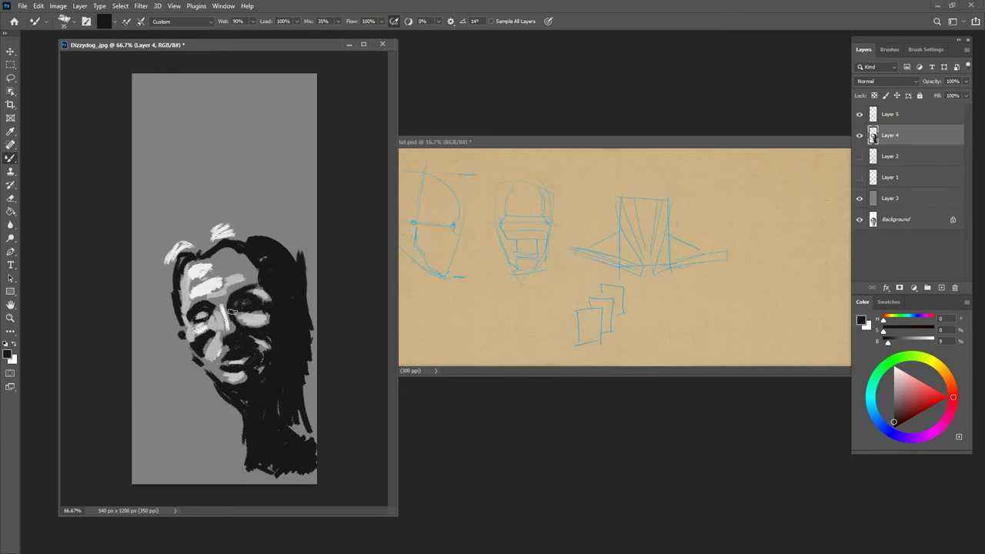
{"action": "left_click", "coordinate": [190, 292], "text": "alt"}
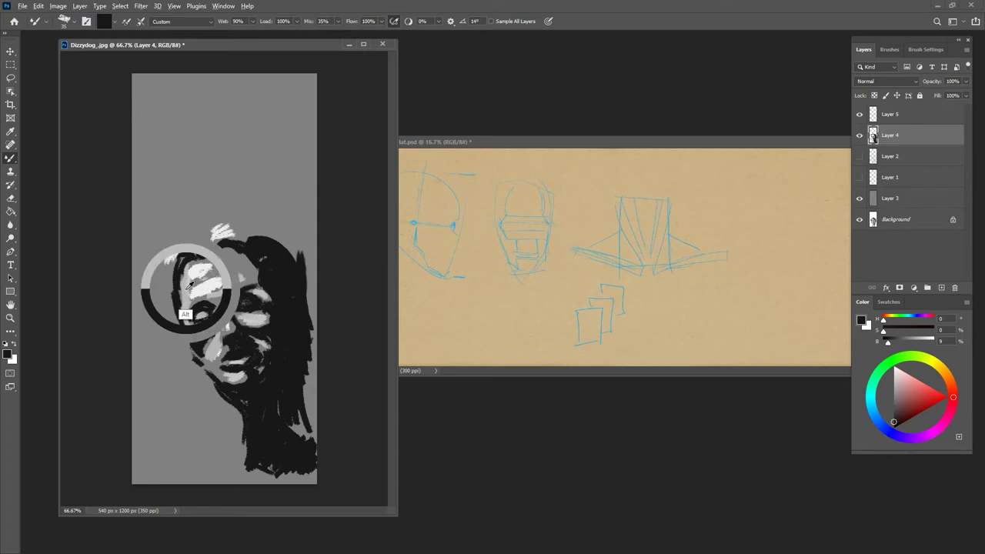
- Paint light grey on Layer 5 over the hair top and down the left side
{"action": "left_click", "coordinate": [888, 117]}
{"action": "mouse_move", "coordinate": [204, 247]}
{"action": "left_mouse_down"}
{"action": "mouse_move", "coordinate": [225, 226]}
{"action": "mouse_move", "coordinate": [210, 234]}
{"action": "mouse_move", "coordinate": [238, 236]}
{"action": "mouse_move", "coordinate": [219, 229]}
{"action": "mouse_move", "coordinate": [233, 219]}
{"action": "mouse_move", "coordinate": [204, 239]}
{"action": "mouse_move", "coordinate": [205, 228]}
{"action": "mouse_move", "coordinate": [258, 225]}
{"action": "mouse_move", "coordinate": [226, 219]}
{"action": "mouse_move", "coordinate": [263, 227]}
{"action": "mouse_move", "coordinate": [192, 233]}
{"action": "mouse_move", "coordinate": [199, 249]}
{"action": "mouse_move", "coordinate": [175, 242]}
{"action": "mouse_move", "coordinate": [160, 267]}
{"action": "mouse_move", "coordinate": [182, 248]}
{"action": "mouse_move", "coordinate": [199, 252]}
{"action": "mouse_move", "coordinate": [169, 292]}
{"action": "left_mouse_up"}
{"action": "mouse_move", "coordinate": [200, 228]}
{"action": "left_mouse_down"}
{"action": "mouse_move", "coordinate": [165, 275]}
{"action": "mouse_move", "coordinate": [180, 345]}
{"action": "mouse_move", "coordinate": [190, 281]}
{"action": "mouse_move", "coordinate": [240, 230]}
{"action": "mouse_move", "coordinate": [253, 220]}
{"action": "mouse_move", "coordinate": [283, 249]}
{"action": "mouse_move", "coordinate": [265, 232]}
{"action": "mouse_move", "coordinate": [172, 327]}
{"action": "mouse_move", "coordinate": [194, 403]}
{"action": "left_mouse_up"}
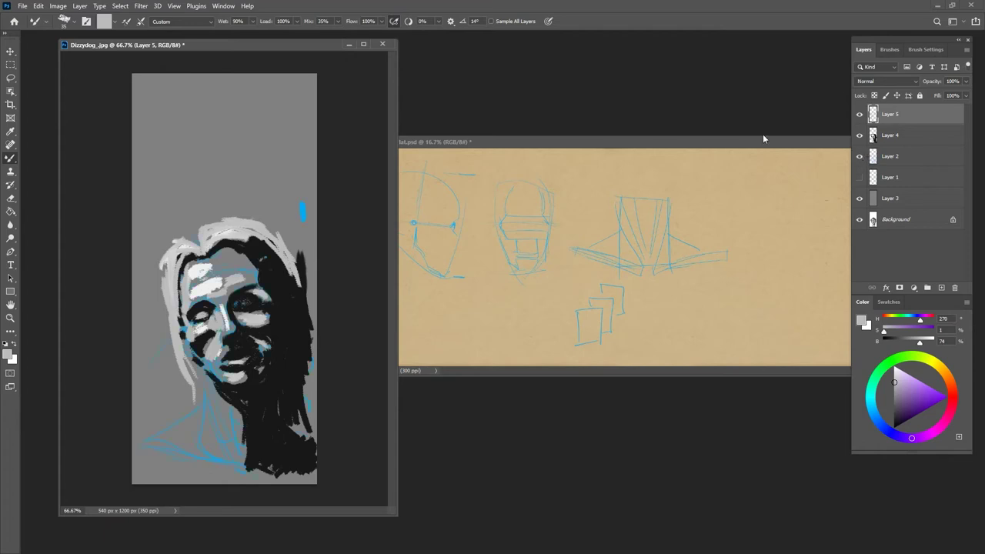
{"action": "mouse_move", "coordinate": [166, 261]}
{"action": "left_mouse_down"}
{"action": "mouse_move", "coordinate": [171, 390]}
{"action": "mouse_move", "coordinate": [187, 372]}
{"action": "mouse_move", "coordinate": [196, 398]}
{"action": "mouse_move", "coordinate": [189, 367]}
{"action": "mouse_move", "coordinate": [197, 398]}
{"action": "left_mouse_up"}
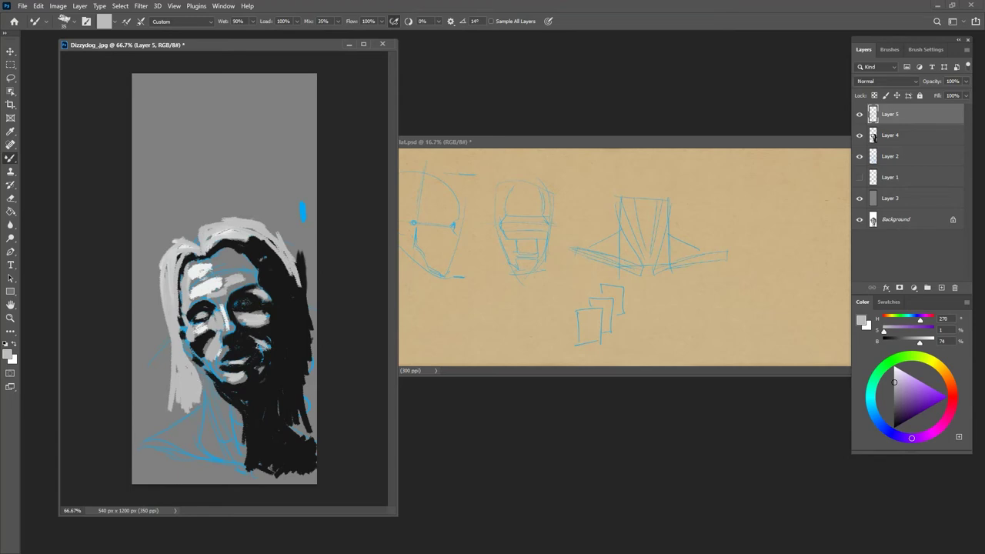
{"action": "left_click", "coordinate": [289, 356], "text": "alt"}
{"action": "key", "text": "alt+bracketleft"}
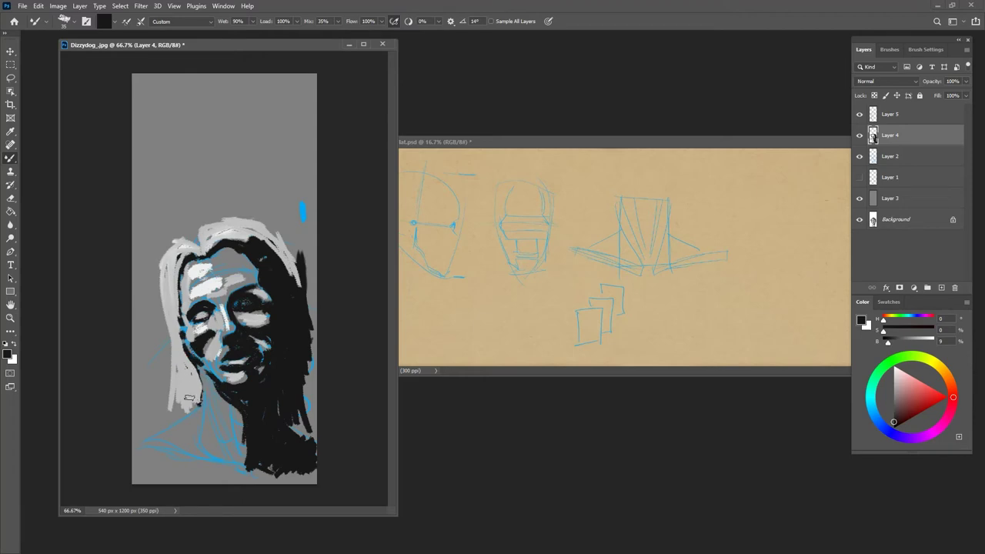
- Erase stray light strands near the left jaw and the hair's right side on Layer 5
{"action": "left_click", "coordinate": [863, 112]}
{"action": "key", "text": "grave"}
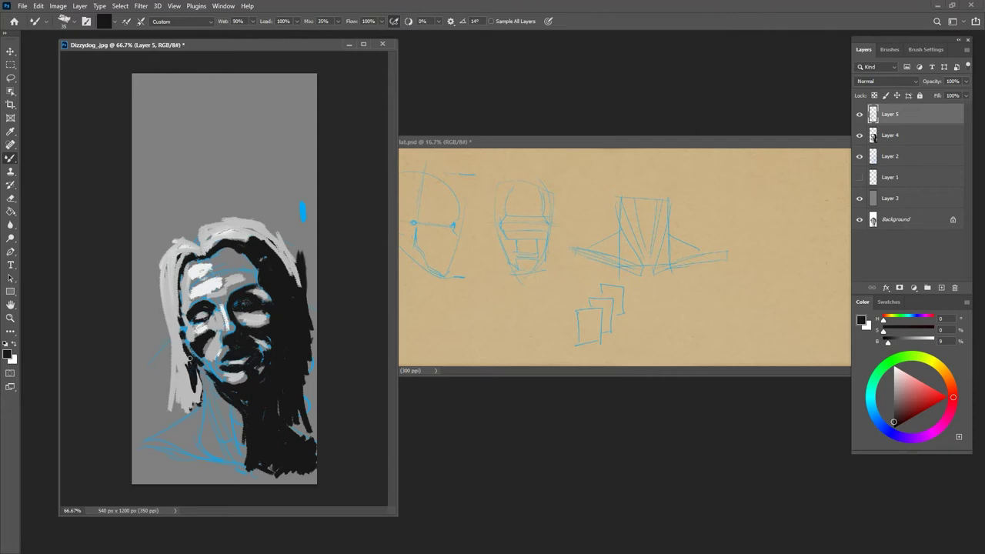
{"action": "mouse_move", "coordinate": [197, 397]}
{"action": "left_mouse_down"}
{"action": "mouse_move", "coordinate": [192, 407]}
{"action": "mouse_move", "coordinate": [194, 380]}
{"action": "left_mouse_up"}
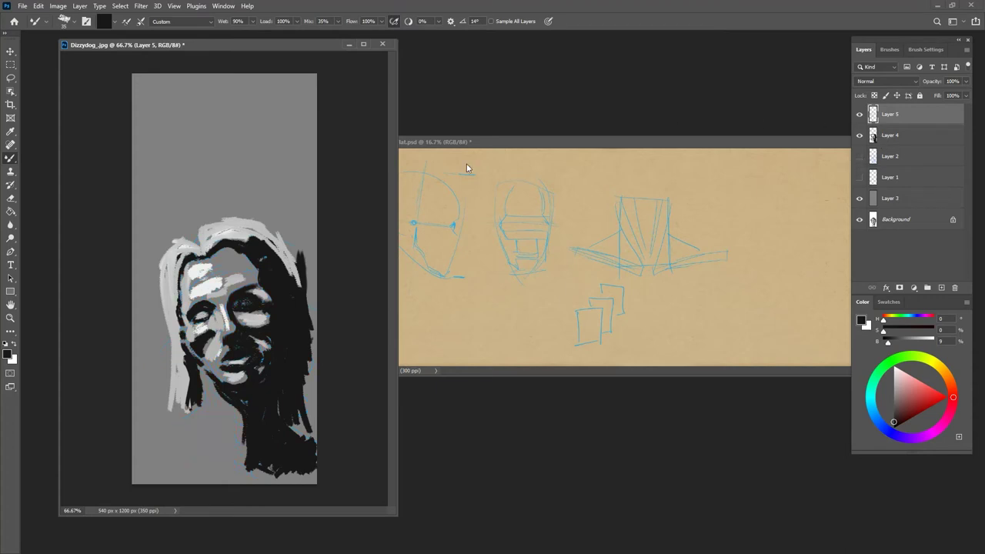
{"action": "mouse_move", "coordinate": [266, 221]}
{"action": "left_mouse_down"}
{"action": "mouse_move", "coordinate": [293, 262]}
{"action": "mouse_move", "coordinate": [257, 231]}
{"action": "left_mouse_up"}
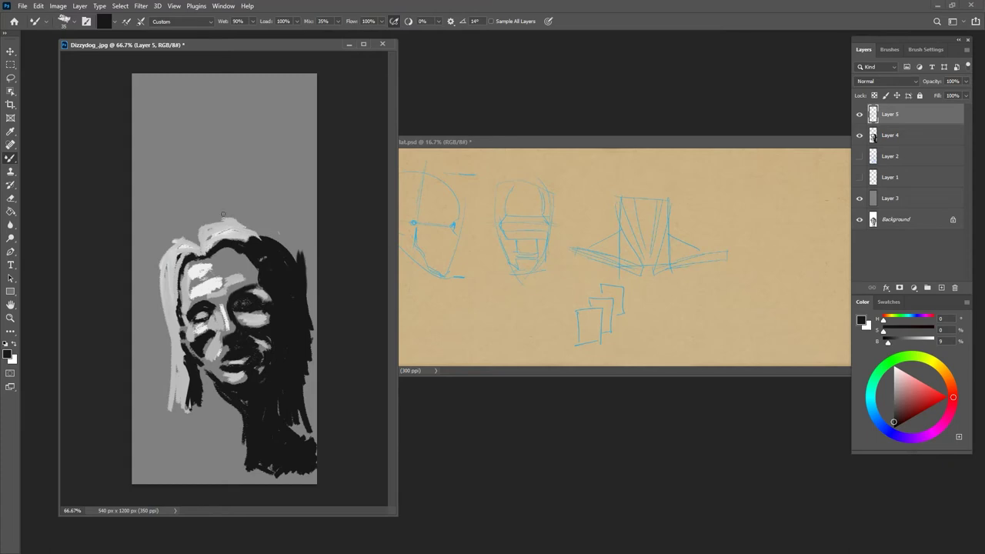
- Paint black on Layer 4 along the upper-right, lower-left and lower-right hair edges, then hide Layer 5
{"action": "left_click", "coordinate": [877, 137]}
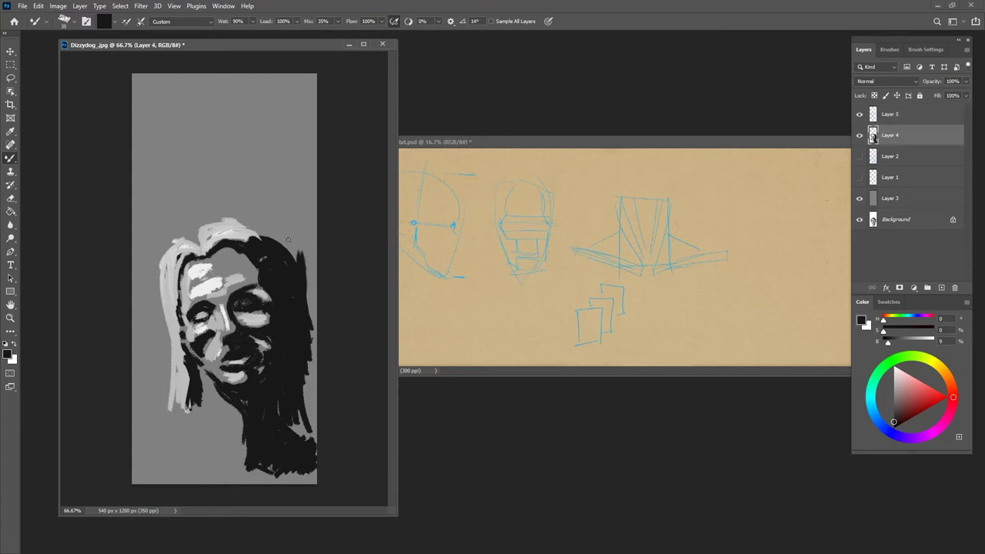
{"action": "mouse_move", "coordinate": [260, 232]}
{"action": "left_mouse_down"}
{"action": "mouse_move", "coordinate": [252, 227]}
{"action": "mouse_move", "coordinate": [279, 248]}
{"action": "left_mouse_up"}
{"action": "left_click", "coordinate": [859, 156]}
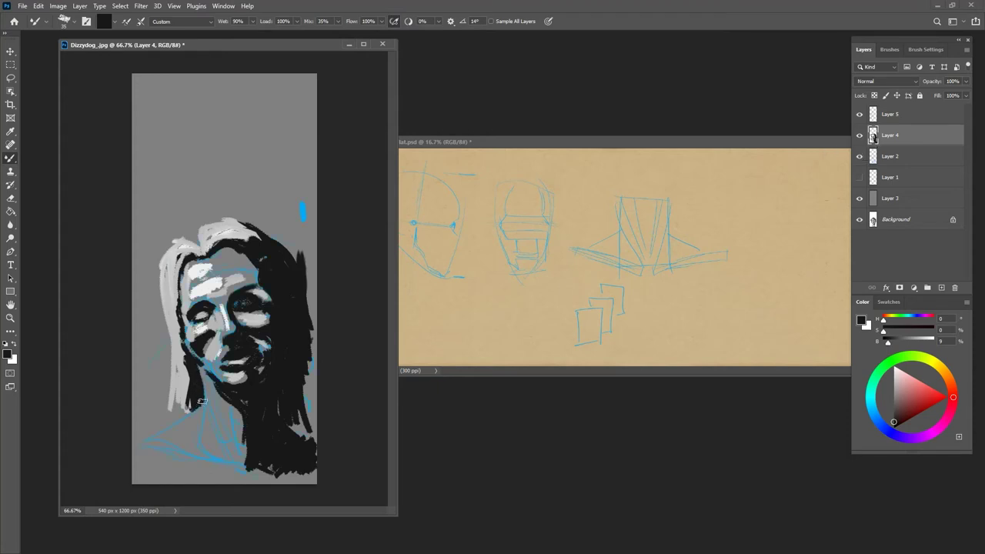
{"action": "mouse_move", "coordinate": [181, 420]}
{"action": "left_mouse_down"}
{"action": "mouse_move", "coordinate": [174, 406]}
{"action": "mouse_move", "coordinate": [171, 422]}
{"action": "left_mouse_up"}
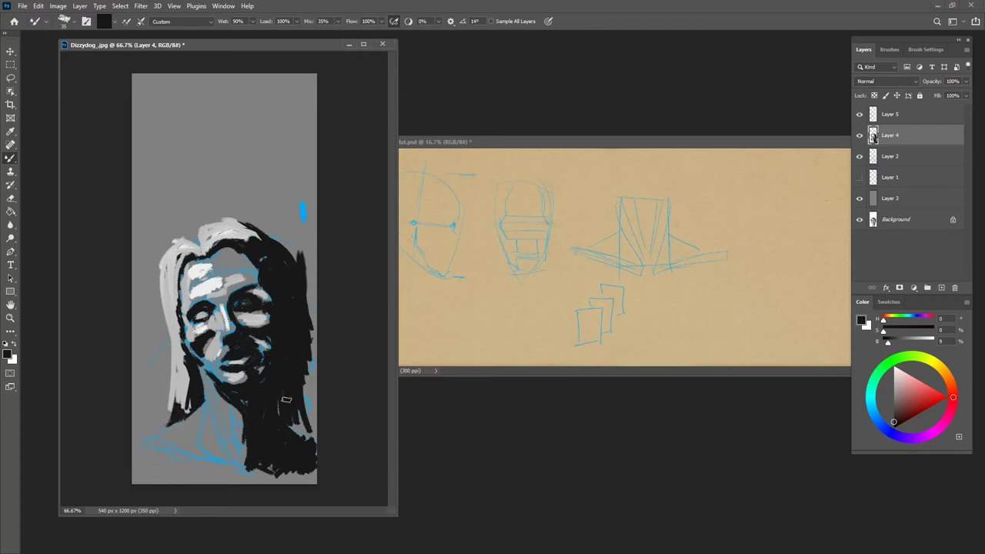
{"action": "mouse_move", "coordinate": [296, 438]}
{"action": "left_mouse_down"}
{"action": "mouse_move", "coordinate": [308, 419]}
{"action": "mouse_move", "coordinate": [297, 423]}
{"action": "left_mouse_up"}
{"action": "left_click", "coordinate": [859, 156]}
{"action": "left_click", "coordinate": [860, 114]}
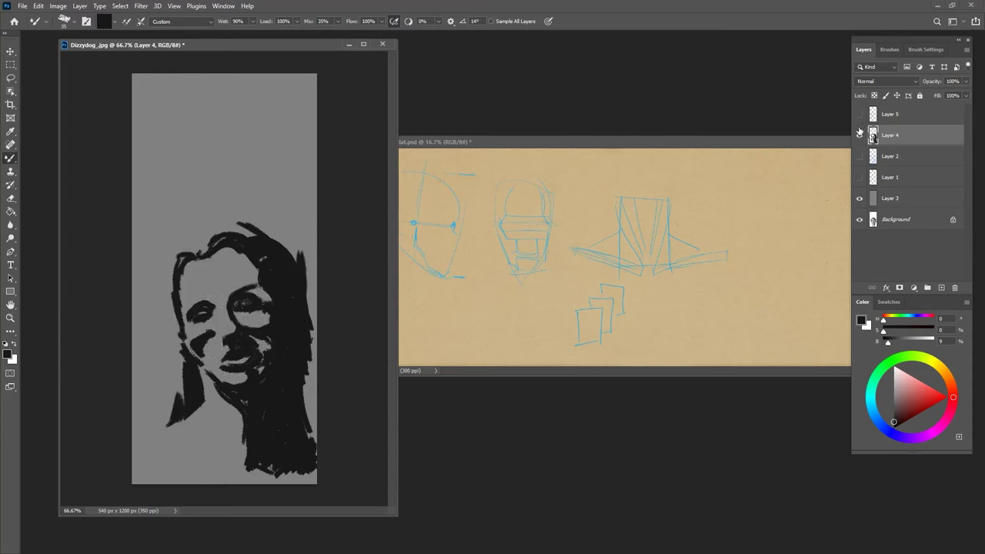
- Hide Layer 4 and Layer 3 to show only the reference portrait, and bring up the Brushes list
{"action": "left_click", "coordinate": [859, 135]}
{"action": "left_click", "coordinate": [859, 198]}
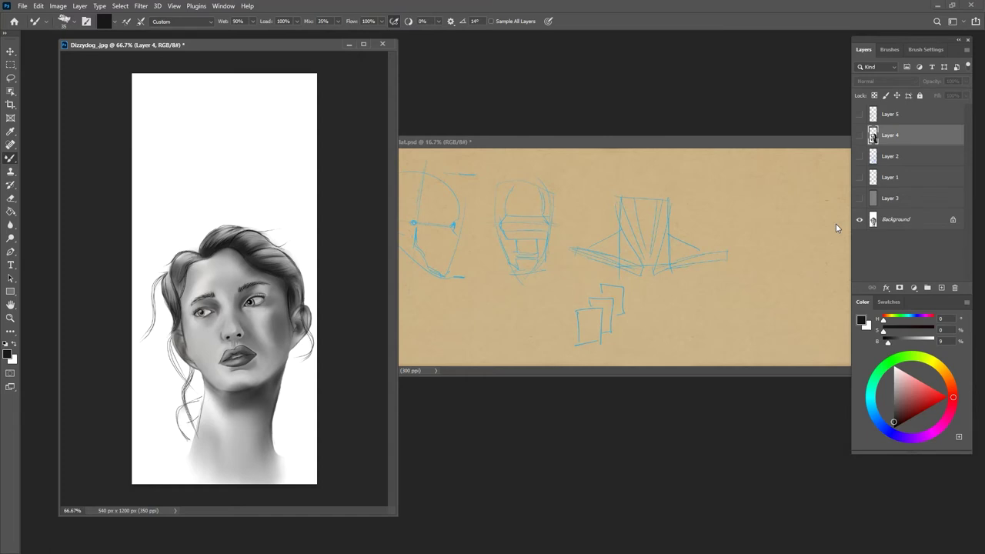
{"action": "left_click", "coordinate": [891, 50]}
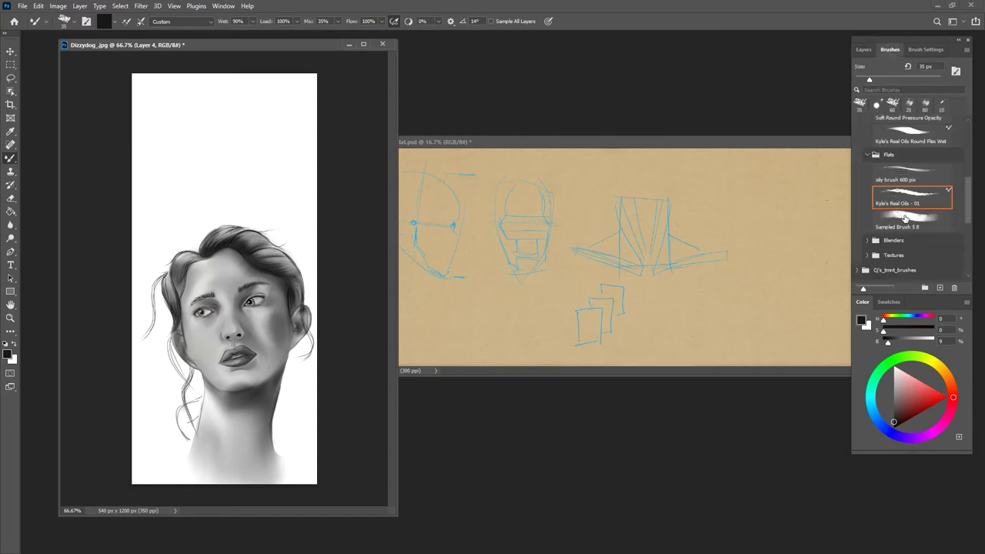
- Select the Hard Round Pressure Opacity brush with a mid-grey painting colour, back on the Layers list
{"action": "scroll", "coordinate": [915, 188], "scroll_direction": "up", "scroll_amount": 4}
{"action": "left_click", "coordinate": [913, 183]}
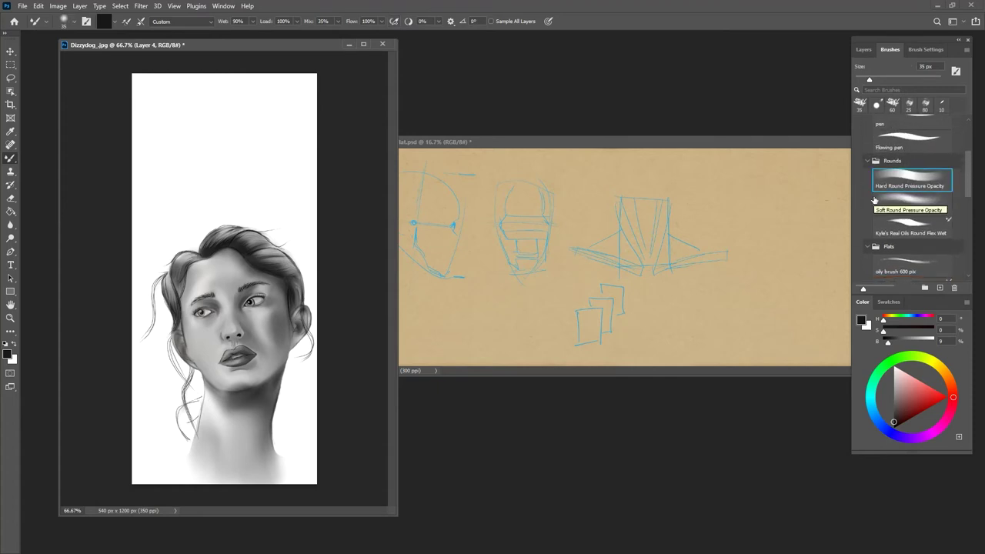
{"action": "mouse_move", "coordinate": [898, 393]}
{"action": "left_mouse_down"}
{"action": "mouse_move", "coordinate": [901, 402]}
{"action": "mouse_move", "coordinate": [893, 395]}
{"action": "left_mouse_up"}
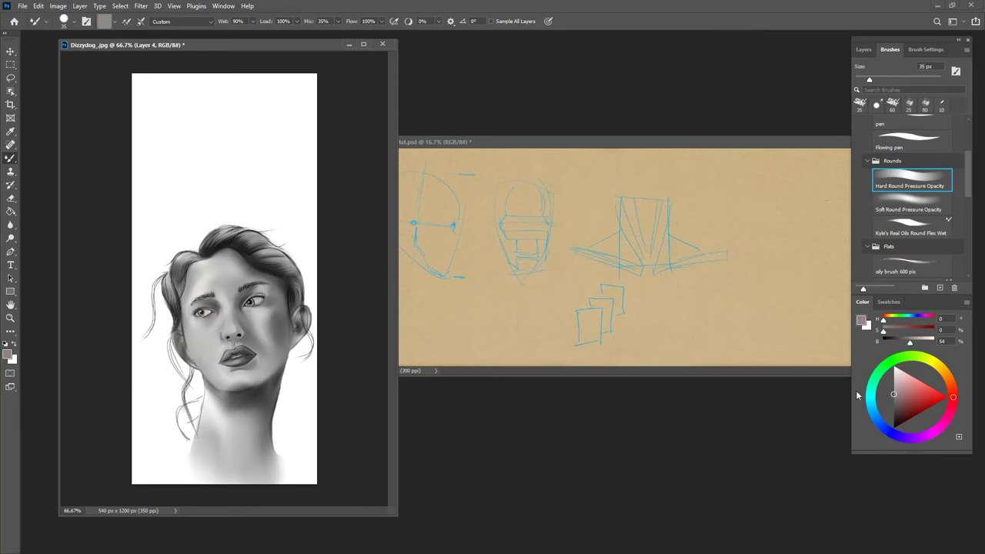
{"action": "left_click", "coordinate": [863, 49]}
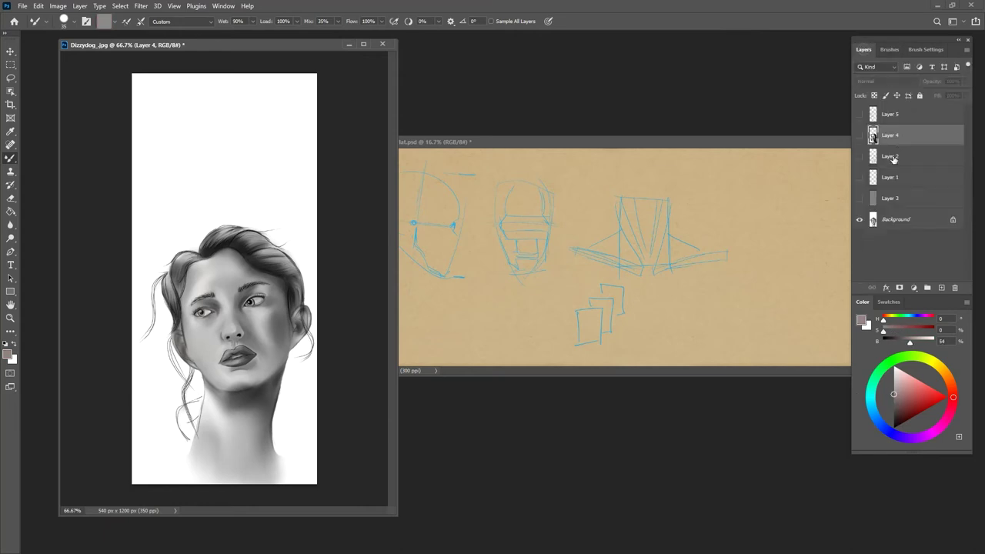
- Show Layer 2's blue sketch, add a new Layer 6 above Layer 3, and pick white
{"action": "left_click", "coordinate": [860, 157]}
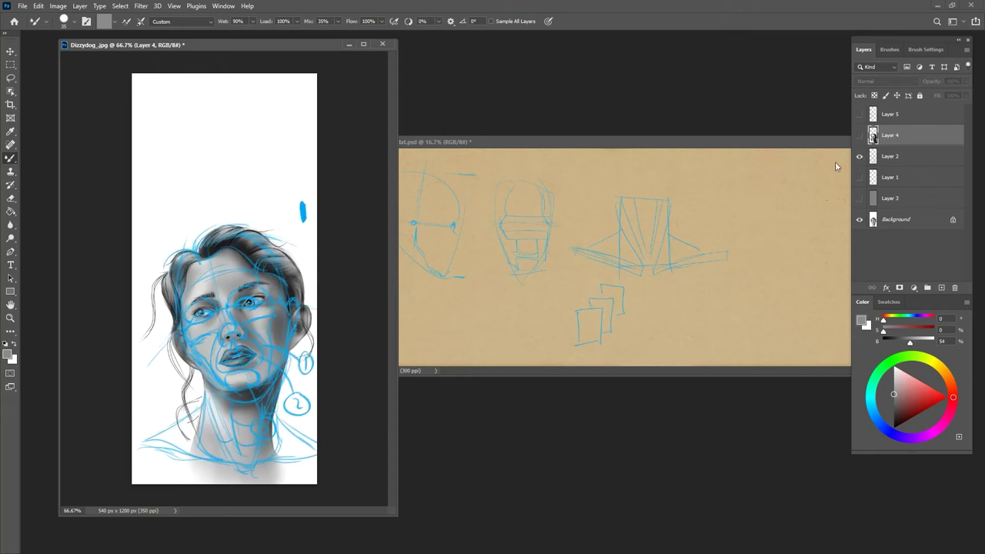
{"action": "left_click", "coordinate": [886, 199]}
{"action": "left_click", "coordinate": [941, 289]}
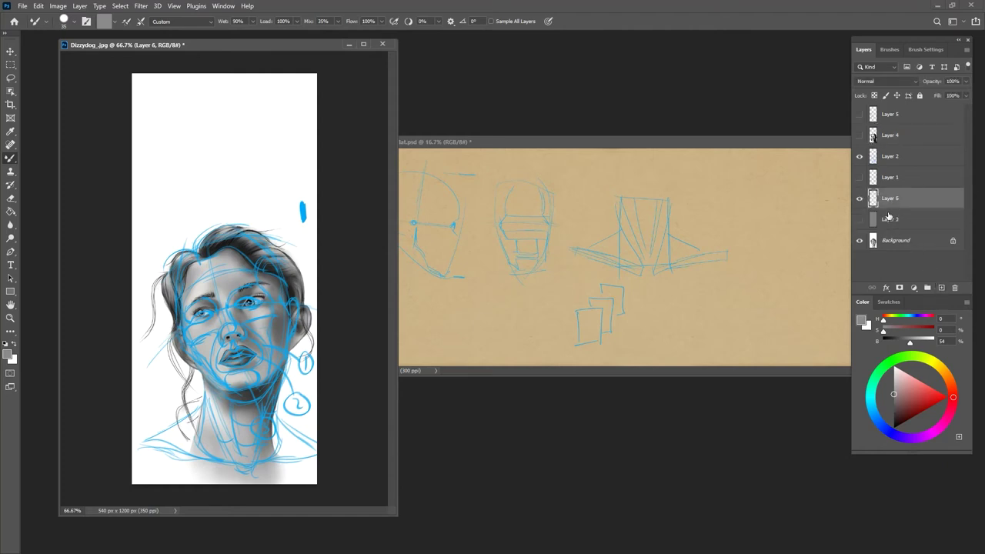
{"action": "left_click", "coordinate": [288, 162], "text": "alt"}
- Fill Layer 6 solid white with the Paint Bucket, then return to the brush on Layer 2
{"action": "left_click", "coordinate": [897, 382]}
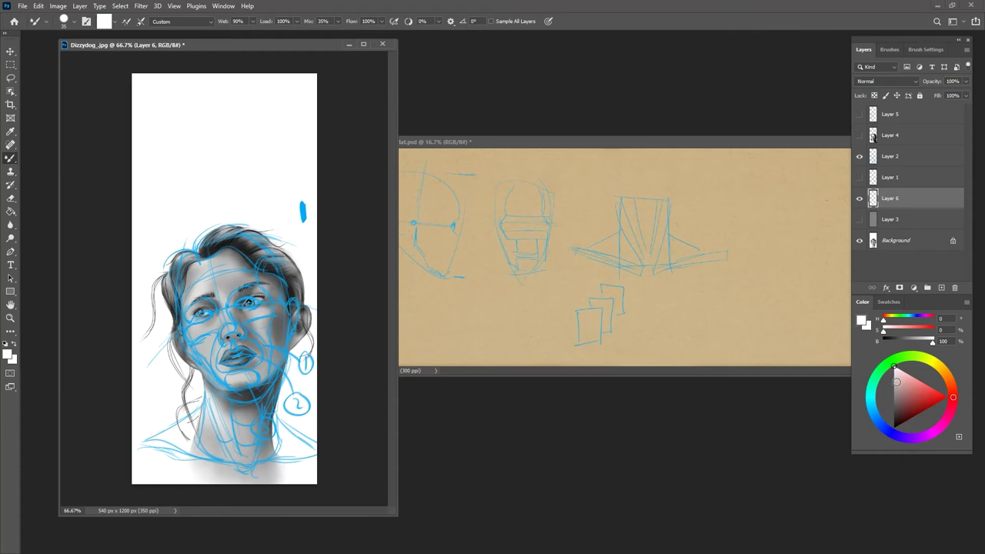
{"action": "key", "text": "g"}
{"action": "left_click", "coordinate": [261, 167]}
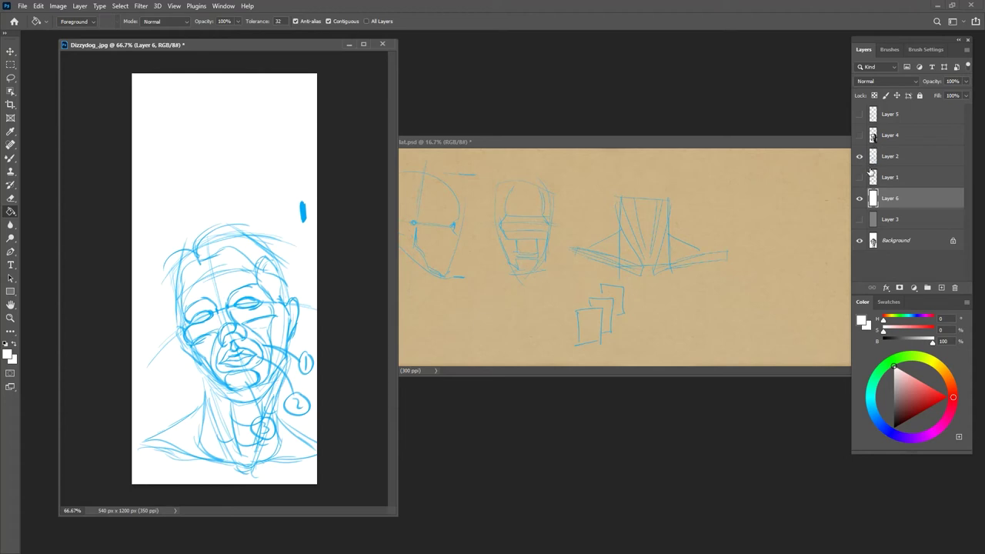
{"action": "key", "text": "b"}
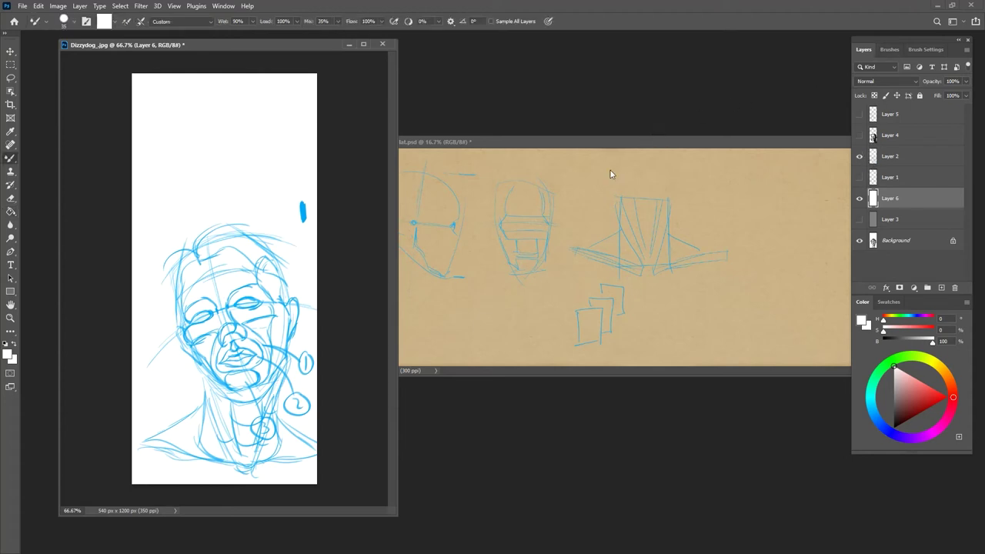
{"action": "left_click", "coordinate": [882, 158]}
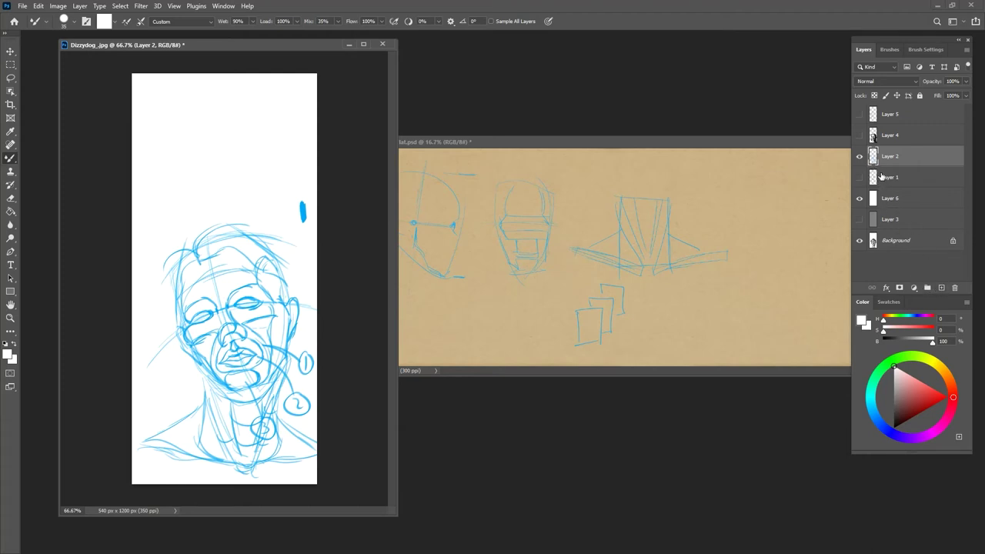
- Add a new empty Layer 7 above Layer 2, briefly peeking at the reference under the white
{"action": "left_click", "coordinate": [941, 287]}
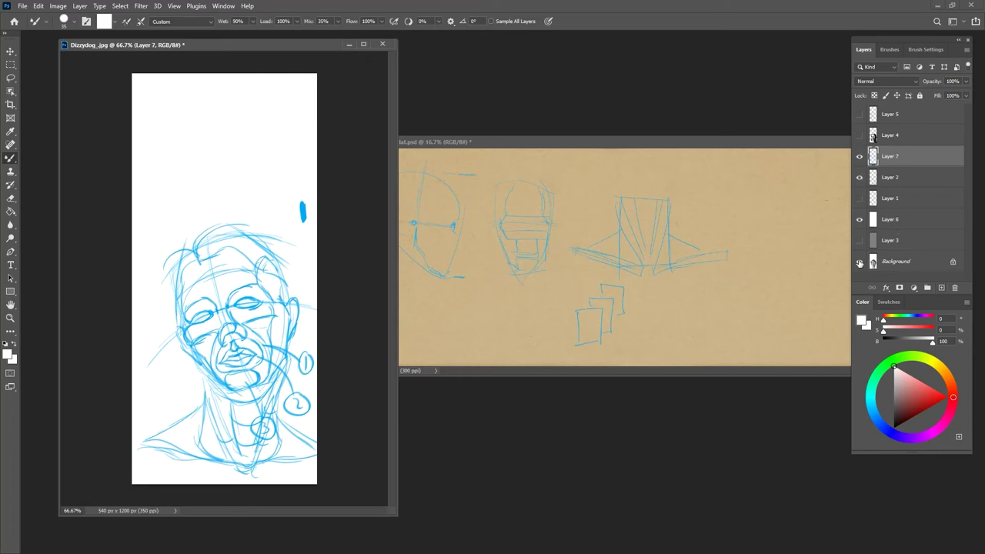
{"action": "left_click", "coordinate": [861, 221]}
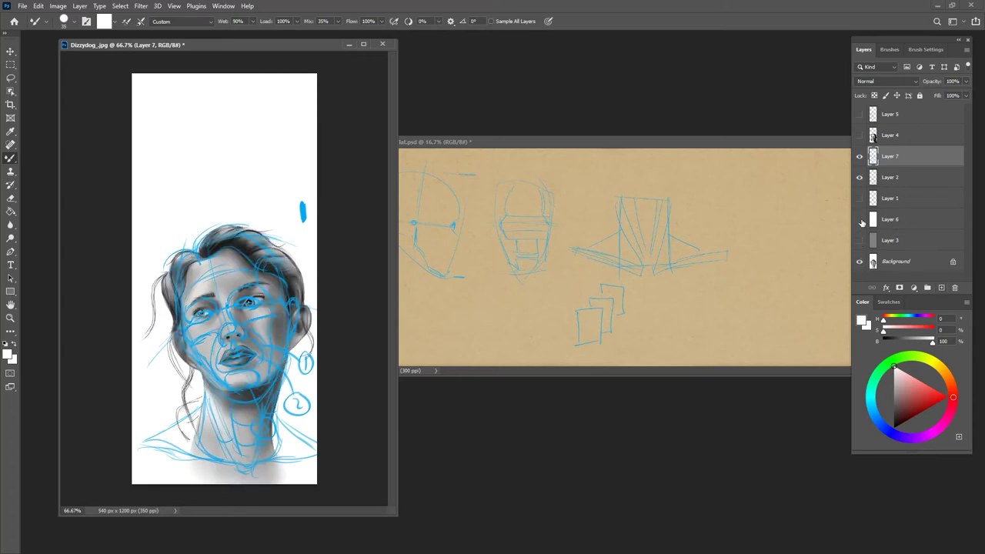
{"action": "left_click", "coordinate": [860, 221]}
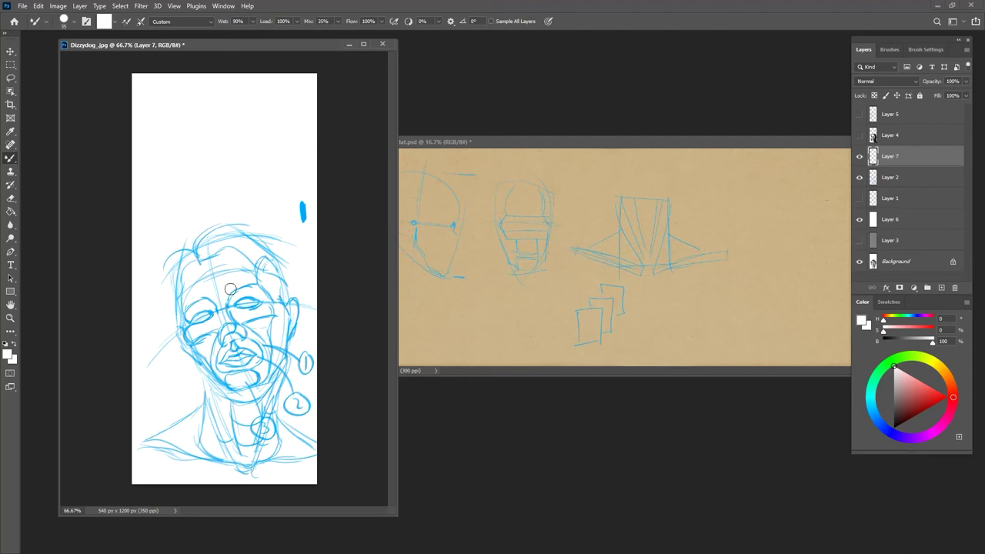
- Fit the whole face sketch in view, shrink the brush and pick a mid-grey colour
{"action": "key", "text": "ctrl+plus"}
{"action": "key", "text": "ctrl+plus"}
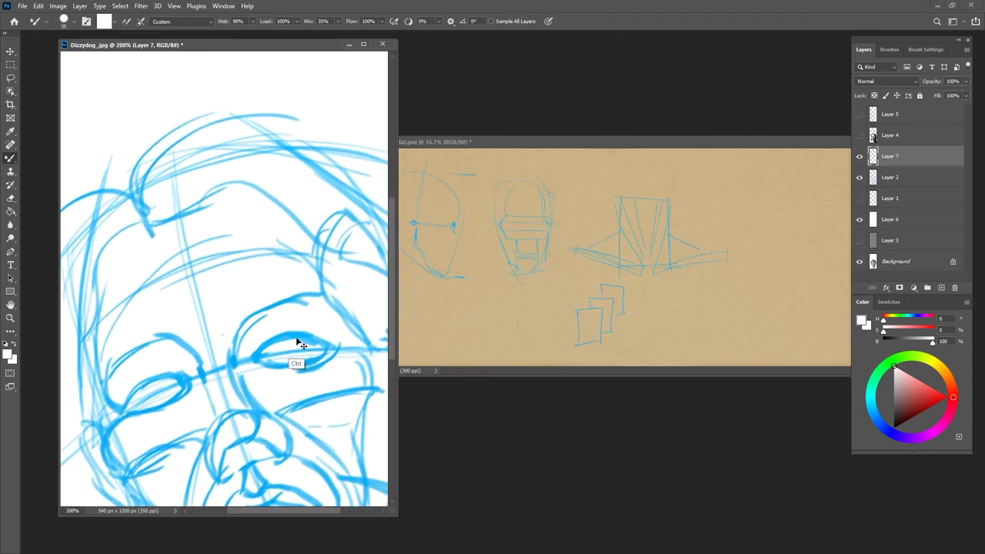
{"action": "key", "text": "ctrl+minus"}
{"action": "key", "text": "bracketleft"}
{"action": "key", "text": "bracketleft"}
{"action": "key", "text": "bracketleft"}
{"action": "left_click", "coordinate": [894, 398]}
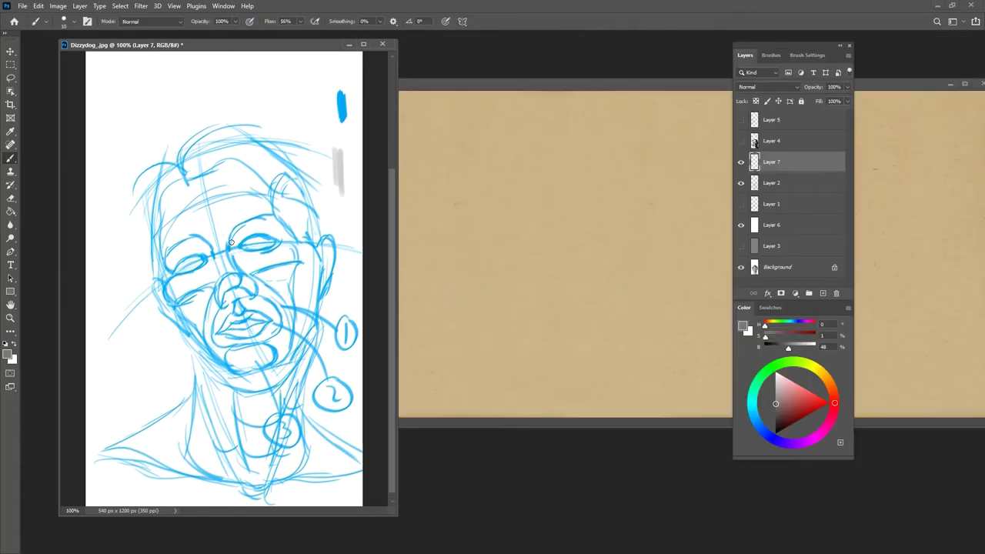
- Lay grey strokes along the eye line, beside the nostril and down the nose bridge
{"action": "mouse_move", "coordinate": [232, 242]}
{"action": "left_mouse_down"}
{"action": "mouse_move", "coordinate": [230, 294]}
{"action": "mouse_move", "coordinate": [247, 294]}
{"action": "left_mouse_up"}
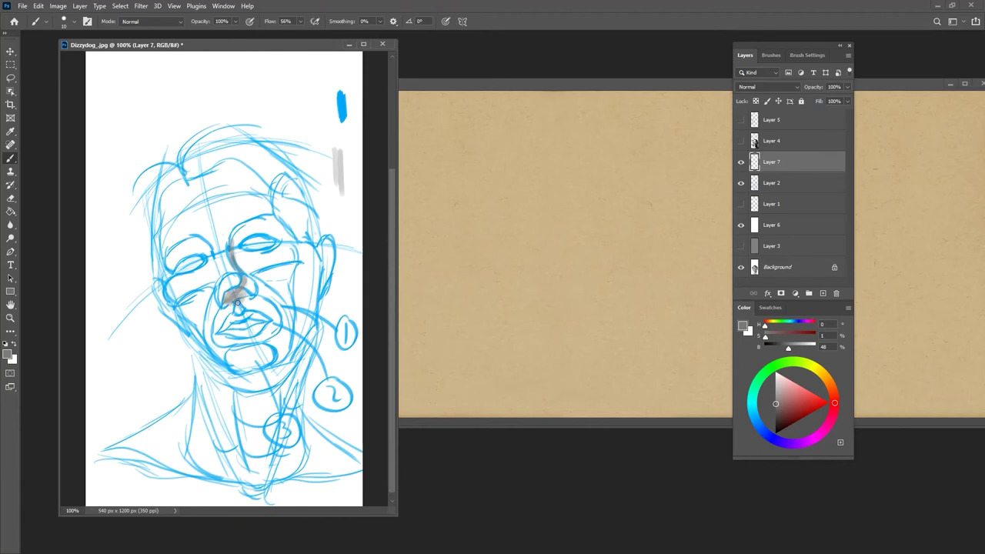
{"action": "mouse_move", "coordinate": [238, 302]}
{"action": "left_mouse_down"}
{"action": "mouse_move", "coordinate": [275, 286]}
{"action": "mouse_move", "coordinate": [261, 306]}
{"action": "left_mouse_up"}
{"action": "mouse_move", "coordinate": [235, 239]}
{"action": "left_mouse_down"}
{"action": "mouse_move", "coordinate": [245, 269]}
{"action": "mouse_move", "coordinate": [235, 233]}
{"action": "mouse_move", "coordinate": [235, 265]}
{"action": "mouse_move", "coordinate": [240, 229]}
{"action": "mouse_move", "coordinate": [236, 252]}
{"action": "mouse_move", "coordinate": [259, 221]}
{"action": "mouse_move", "coordinate": [246, 236]}
{"action": "mouse_move", "coordinate": [272, 224]}
{"action": "mouse_move", "coordinate": [242, 228]}
{"action": "mouse_move", "coordinate": [269, 223]}
{"action": "mouse_move", "coordinate": [257, 219]}
{"action": "mouse_move", "coordinate": [255, 228]}
{"action": "mouse_move", "coordinate": [270, 231]}
{"action": "mouse_move", "coordinate": [255, 217]}
{"action": "mouse_move", "coordinate": [268, 223]}
{"action": "mouse_move", "coordinate": [240, 233]}
{"action": "mouse_move", "coordinate": [276, 224]}
{"action": "left_mouse_up"}
- With a larger brush, shade the eyelid, brow, temple, forehead, side of the face and neck
{"action": "key", "text": "bracketright"}
{"action": "key", "text": "bracketright"}
{"action": "key", "text": "bracketright"}
{"action": "mouse_move", "coordinate": [277, 184]}
{"action": "left_mouse_down"}
{"action": "mouse_move", "coordinate": [304, 243]}
{"action": "mouse_move", "coordinate": [284, 187]}
{"action": "mouse_move", "coordinate": [251, 148]}
{"action": "mouse_move", "coordinate": [239, 151]}
{"action": "mouse_move", "coordinate": [253, 170]}
{"action": "left_mouse_up"}
{"action": "mouse_move", "coordinate": [183, 176]}
{"action": "left_mouse_down"}
{"action": "mouse_move", "coordinate": [235, 156]}
{"action": "mouse_move", "coordinate": [193, 168]}
{"action": "mouse_move", "coordinate": [154, 202]}
{"action": "mouse_move", "coordinate": [154, 262]}
{"action": "left_mouse_up"}
{"action": "mouse_move", "coordinate": [164, 184]}
{"action": "left_mouse_down"}
{"action": "mouse_move", "coordinate": [154, 251]}
{"action": "mouse_move", "coordinate": [156, 222]}
{"action": "mouse_move", "coordinate": [202, 155]}
{"action": "mouse_move", "coordinate": [256, 165]}
{"action": "mouse_move", "coordinate": [260, 149]}
{"action": "mouse_move", "coordinate": [244, 143]}
{"action": "mouse_move", "coordinate": [295, 191]}
{"action": "mouse_move", "coordinate": [278, 163]}
{"action": "mouse_move", "coordinate": [319, 254]}
{"action": "mouse_move", "coordinate": [298, 213]}
{"action": "mouse_move", "coordinate": [314, 262]}
{"action": "mouse_move", "coordinate": [290, 215]}
{"action": "mouse_move", "coordinate": [303, 247]}
{"action": "mouse_move", "coordinate": [293, 301]}
{"action": "mouse_move", "coordinate": [304, 238]}
{"action": "mouse_move", "coordinate": [306, 305]}
{"action": "mouse_move", "coordinate": [326, 244]}
{"action": "mouse_move", "coordinate": [324, 278]}
{"action": "mouse_move", "coordinate": [318, 220]}
{"action": "mouse_move", "coordinate": [275, 148]}
{"action": "mouse_move", "coordinate": [250, 141]}
{"action": "mouse_move", "coordinate": [315, 192]}
{"action": "mouse_move", "coordinate": [285, 157]}
{"action": "mouse_move", "coordinate": [331, 225]}
{"action": "mouse_move", "coordinate": [300, 166]}
{"action": "mouse_move", "coordinate": [309, 213]}
{"action": "mouse_move", "coordinate": [329, 239]}
{"action": "mouse_move", "coordinate": [338, 234]}
{"action": "mouse_move", "coordinate": [334, 389]}
{"action": "mouse_move", "coordinate": [339, 271]}
{"action": "mouse_move", "coordinate": [327, 375]}
{"action": "mouse_move", "coordinate": [330, 285]}
{"action": "mouse_move", "coordinate": [306, 389]}
{"action": "mouse_move", "coordinate": [320, 350]}
{"action": "mouse_move", "coordinate": [343, 436]}
{"action": "mouse_move", "coordinate": [341, 299]}
{"action": "mouse_move", "coordinate": [344, 422]}
{"action": "mouse_move", "coordinate": [321, 363]}
{"action": "mouse_move", "coordinate": [332, 427]}
{"action": "mouse_move", "coordinate": [318, 419]}
{"action": "mouse_move", "coordinate": [336, 436]}
{"action": "mouse_move", "coordinate": [311, 362]}
{"action": "mouse_move", "coordinate": [294, 271]}
{"action": "mouse_move", "coordinate": [304, 272]}
{"action": "mouse_move", "coordinate": [291, 301]}
{"action": "mouse_move", "coordinate": [297, 280]}
{"action": "mouse_move", "coordinate": [255, 288]}
{"action": "mouse_move", "coordinate": [251, 304]}
{"action": "mouse_move", "coordinate": [268, 305]}
{"action": "mouse_move", "coordinate": [259, 288]}
{"action": "mouse_move", "coordinate": [277, 300]}
{"action": "mouse_move", "coordinate": [263, 287]}
{"action": "mouse_move", "coordinate": [275, 290]}
{"action": "mouse_move", "coordinate": [287, 283]}
{"action": "mouse_move", "coordinate": [277, 279]}
{"action": "mouse_move", "coordinate": [296, 273]}
{"action": "mouse_move", "coordinate": [281, 275]}
{"action": "mouse_move", "coordinate": [287, 296]}
{"action": "mouse_move", "coordinate": [306, 257]}
{"action": "mouse_move", "coordinate": [304, 294]}
{"action": "mouse_move", "coordinate": [292, 300]}
{"action": "mouse_move", "coordinate": [293, 355]}
{"action": "mouse_move", "coordinate": [254, 381]}
{"action": "mouse_move", "coordinate": [303, 354]}
{"action": "mouse_move", "coordinate": [283, 406]}
{"action": "mouse_move", "coordinate": [266, 384]}
{"action": "mouse_move", "coordinate": [227, 375]}
{"action": "mouse_move", "coordinate": [273, 394]}
{"action": "mouse_move", "coordinate": [277, 422]}
{"action": "mouse_move", "coordinate": [262, 460]}
{"action": "mouse_move", "coordinate": [281, 419]}
{"action": "mouse_move", "coordinate": [303, 436]}
{"action": "left_mouse_up"}
{"action": "mouse_move", "coordinate": [312, 459]}
{"action": "left_mouse_down"}
{"action": "mouse_move", "coordinate": [353, 458]}
{"action": "mouse_move", "coordinate": [338, 470]}
{"action": "mouse_move", "coordinate": [276, 426]}
{"action": "mouse_move", "coordinate": [256, 391]}
{"action": "mouse_move", "coordinate": [270, 462]}
{"action": "mouse_move", "coordinate": [354, 462]}
{"action": "mouse_move", "coordinate": [303, 435]}
{"action": "mouse_move", "coordinate": [350, 456]}
{"action": "mouse_move", "coordinate": [285, 393]}
{"action": "mouse_move", "coordinate": [319, 382]}
{"action": "mouse_move", "coordinate": [335, 443]}
{"action": "mouse_move", "coordinate": [316, 454]}
{"action": "mouse_move", "coordinate": [258, 401]}
{"action": "mouse_move", "coordinate": [330, 452]}
{"action": "left_mouse_up"}
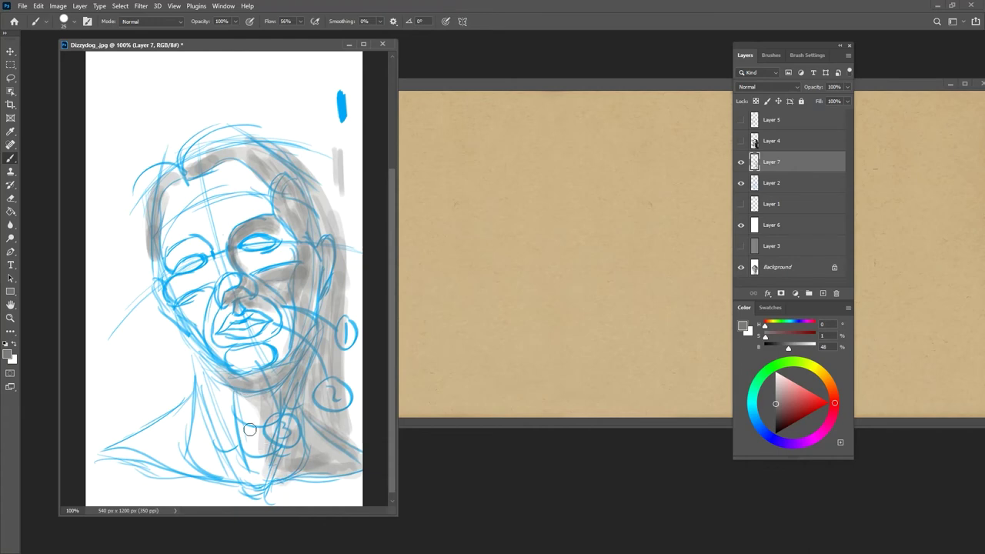
- Shade the left neck, left eye socket and left cheek at brush size 15, then hide Layer 2
{"action": "mouse_move", "coordinate": [219, 411]}
{"action": "left_mouse_down"}
{"action": "mouse_move", "coordinate": [247, 476]}
{"action": "mouse_move", "coordinate": [213, 408]}
{"action": "mouse_move", "coordinate": [251, 477]}
{"action": "mouse_move", "coordinate": [279, 460]}
{"action": "mouse_move", "coordinate": [257, 474]}
{"action": "mouse_move", "coordinate": [343, 469]}
{"action": "mouse_move", "coordinate": [254, 487]}
{"action": "mouse_move", "coordinate": [340, 470]}
{"action": "mouse_move", "coordinate": [336, 429]}
{"action": "left_mouse_up"}
{"action": "mouse_move", "coordinate": [177, 245]}
{"action": "left_mouse_down"}
{"action": "mouse_move", "coordinate": [168, 268]}
{"action": "mouse_move", "coordinate": [200, 245]}
{"action": "mouse_move", "coordinate": [174, 262]}
{"action": "mouse_move", "coordinate": [179, 274]}
{"action": "mouse_move", "coordinate": [201, 266]}
{"action": "mouse_move", "coordinate": [171, 275]}
{"action": "mouse_move", "coordinate": [194, 272]}
{"action": "left_mouse_up"}
{"action": "key", "text": "bracketleft"}
{"action": "key", "text": "bracketleft"}
{"action": "key", "text": "bracketright"}
{"action": "mouse_move", "coordinate": [181, 307]}
{"action": "left_mouse_down"}
{"action": "mouse_move", "coordinate": [205, 291]}
{"action": "mouse_move", "coordinate": [192, 327]}
{"action": "mouse_move", "coordinate": [180, 317]}
{"action": "mouse_move", "coordinate": [203, 294]}
{"action": "mouse_move", "coordinate": [170, 317]}
{"action": "mouse_move", "coordinate": [158, 297]}
{"action": "mouse_move", "coordinate": [178, 324]}
{"action": "mouse_move", "coordinate": [167, 304]}
{"action": "left_mouse_up"}
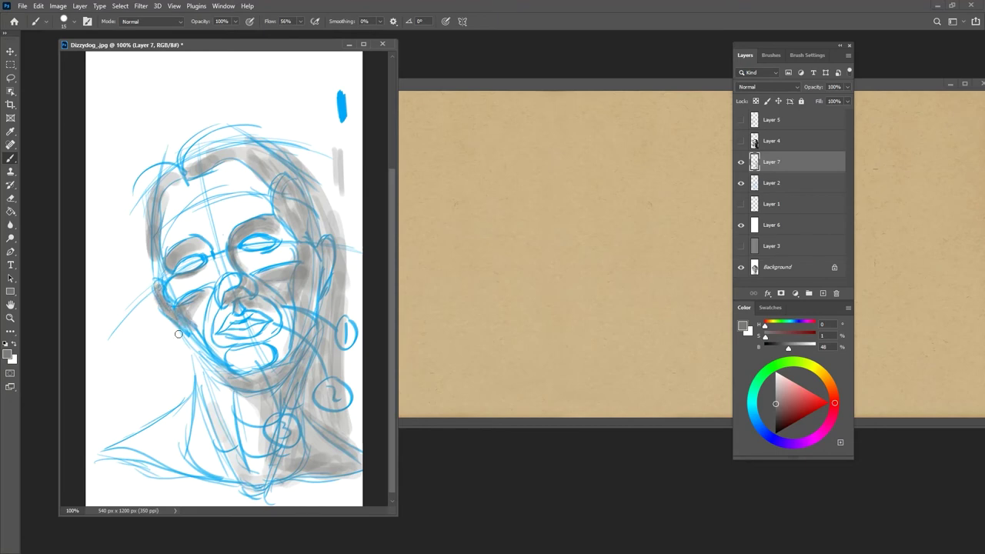
{"action": "left_click", "coordinate": [742, 183]}
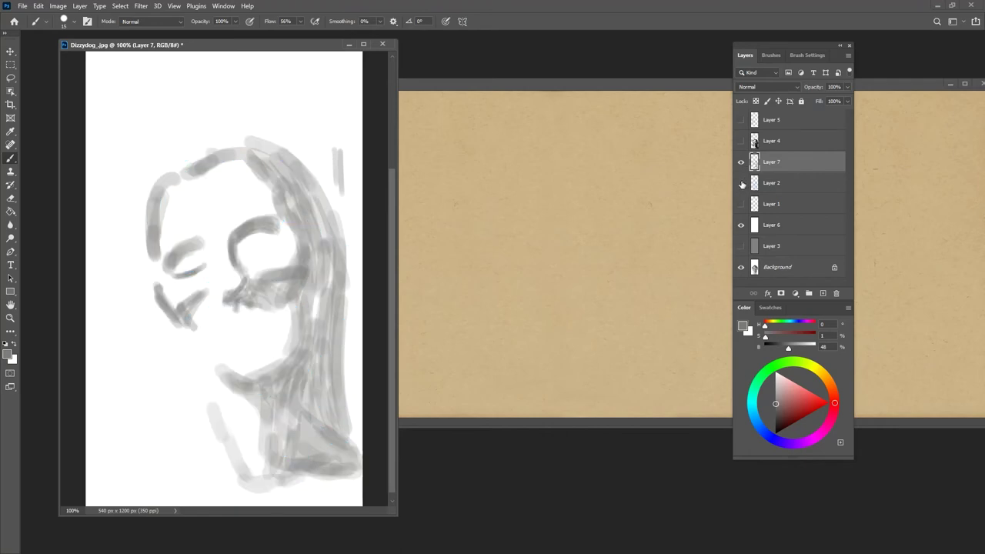
- Shade the upper lip and darken the lids of both eyes, toggling the blue sketch
{"action": "left_click", "coordinate": [741, 183]}
{"action": "mouse_move", "coordinate": [231, 316]}
{"action": "left_mouse_down"}
{"action": "mouse_move", "coordinate": [264, 321]}
{"action": "mouse_move", "coordinate": [231, 325]}
{"action": "mouse_move", "coordinate": [255, 319]}
{"action": "mouse_move", "coordinate": [264, 328]}
{"action": "mouse_move", "coordinate": [237, 342]}
{"action": "mouse_move", "coordinate": [259, 341]}
{"action": "mouse_move", "coordinate": [249, 342]}
{"action": "mouse_move", "coordinate": [267, 326]}
{"action": "mouse_move", "coordinate": [256, 338]}
{"action": "mouse_move", "coordinate": [268, 341]}
{"action": "mouse_move", "coordinate": [264, 371]}
{"action": "mouse_move", "coordinate": [246, 373]}
{"action": "mouse_move", "coordinate": [266, 363]}
{"action": "mouse_move", "coordinate": [263, 345]}
{"action": "mouse_move", "coordinate": [268, 366]}
{"action": "mouse_move", "coordinate": [280, 356]}
{"action": "mouse_move", "coordinate": [292, 330]}
{"action": "mouse_move", "coordinate": [279, 359]}
{"action": "mouse_move", "coordinate": [289, 329]}
{"action": "mouse_move", "coordinate": [275, 350]}
{"action": "mouse_move", "coordinate": [272, 327]}
{"action": "mouse_move", "coordinate": [258, 342]}
{"action": "mouse_move", "coordinate": [276, 326]}
{"action": "mouse_move", "coordinate": [262, 343]}
{"action": "mouse_move", "coordinate": [287, 330]}
{"action": "mouse_move", "coordinate": [272, 349]}
{"action": "mouse_move", "coordinate": [296, 334]}
{"action": "mouse_move", "coordinate": [289, 351]}
{"action": "mouse_move", "coordinate": [297, 304]}
{"action": "mouse_move", "coordinate": [299, 321]}
{"action": "mouse_move", "coordinate": [287, 306]}
{"action": "mouse_move", "coordinate": [299, 328]}
{"action": "mouse_move", "coordinate": [287, 351]}
{"action": "left_mouse_up"}
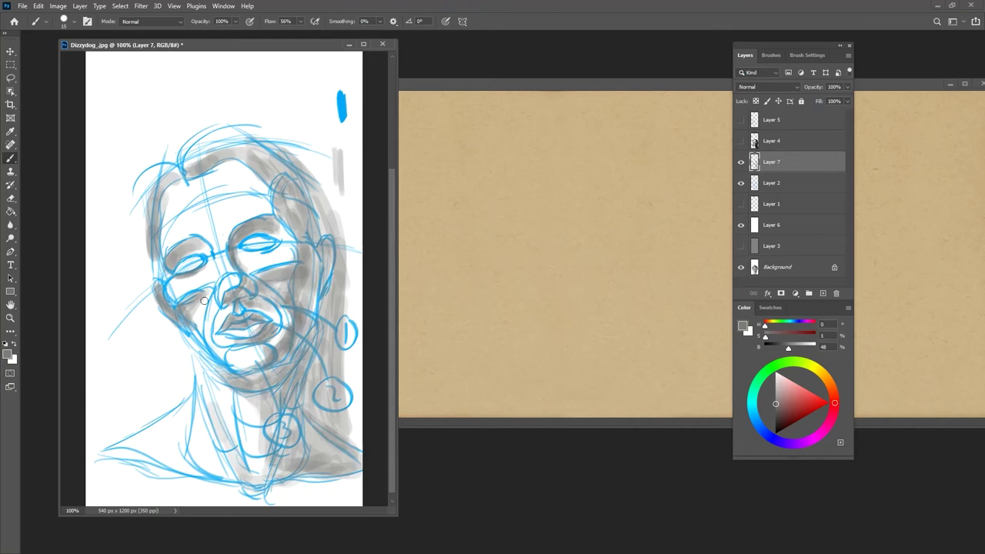
{"action": "left_click", "coordinate": [741, 183]}
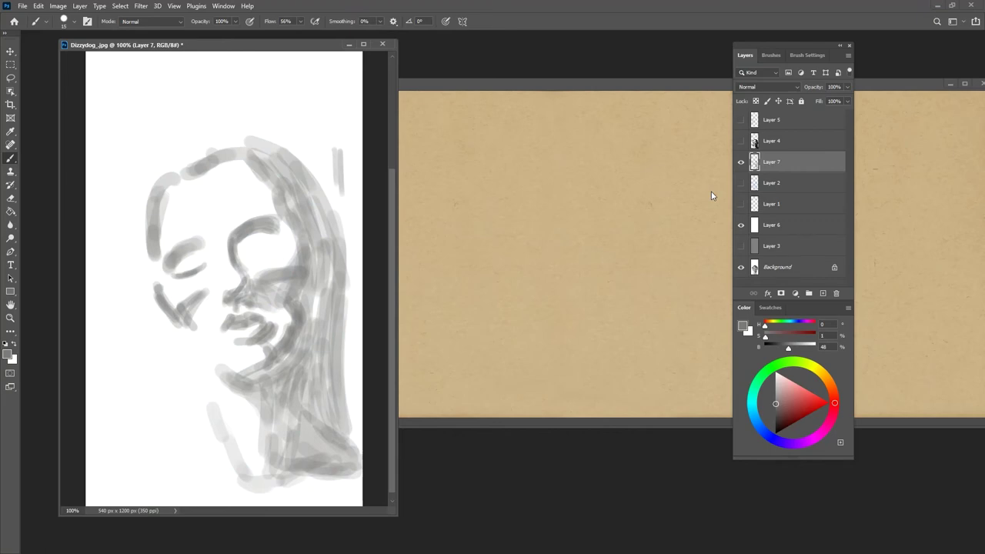
{"action": "left_click", "coordinate": [741, 183]}
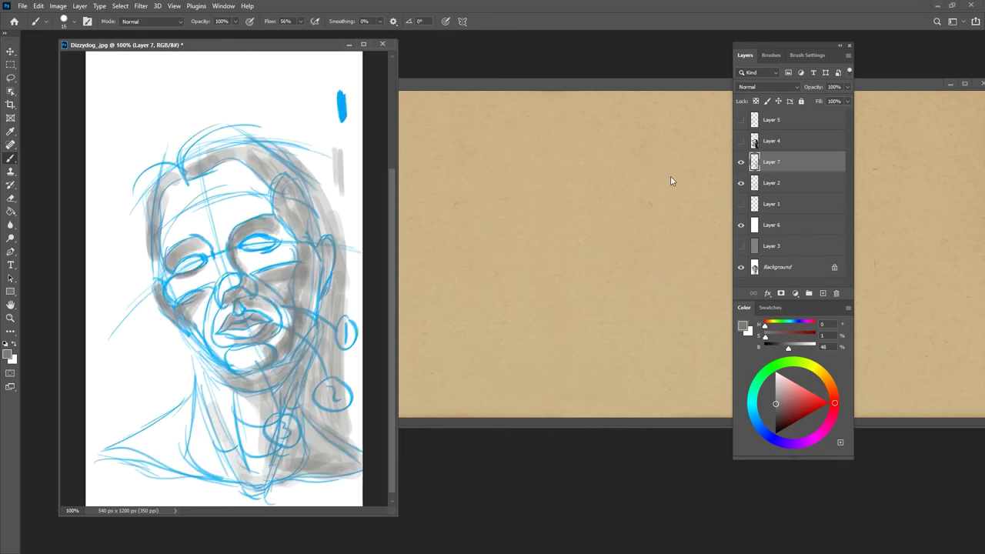
{"action": "mouse_move", "coordinate": [247, 248]}
{"action": "left_mouse_down"}
{"action": "mouse_move", "coordinate": [277, 247]}
{"action": "mouse_move", "coordinate": [253, 245]}
{"action": "mouse_move", "coordinate": [274, 246]}
{"action": "mouse_move", "coordinate": [265, 253]}
{"action": "mouse_move", "coordinate": [281, 243]}
{"action": "mouse_move", "coordinate": [259, 247]}
{"action": "left_mouse_up"}
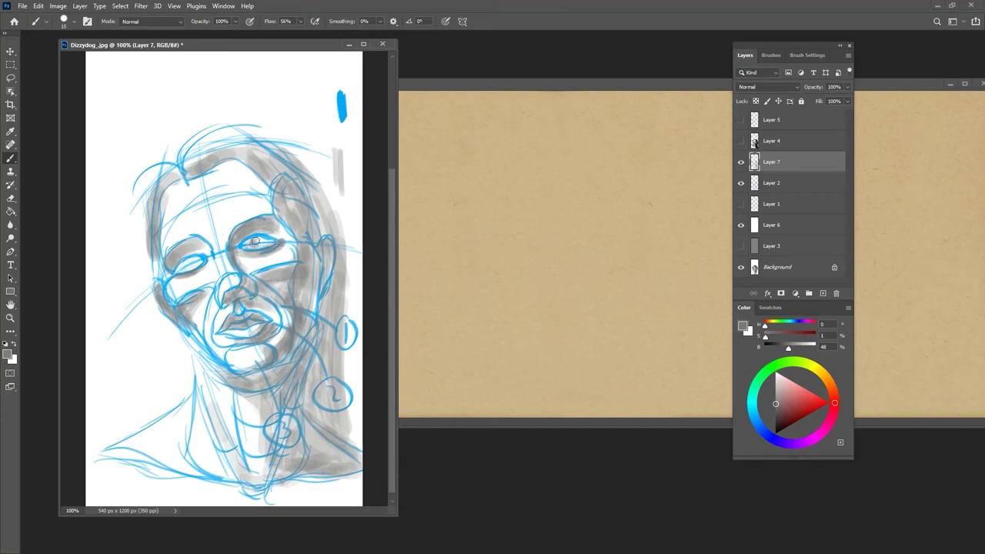
{"action": "left_click_drag", "start_coordinate": [184, 264], "coordinate": [191, 265]}
{"action": "mouse_move", "coordinate": [249, 244]}
{"action": "left_mouse_down"}
{"action": "mouse_move", "coordinate": [278, 237]}
{"action": "mouse_move", "coordinate": [237, 246]}
{"action": "mouse_move", "coordinate": [267, 248]}
{"action": "mouse_move", "coordinate": [243, 256]}
{"action": "mouse_move", "coordinate": [260, 248]}
{"action": "mouse_move", "coordinate": [258, 271]}
{"action": "left_mouse_up"}
- Add two grey strokes down the hair with the blue sketch hidden
{"action": "left_click", "coordinate": [741, 183]}
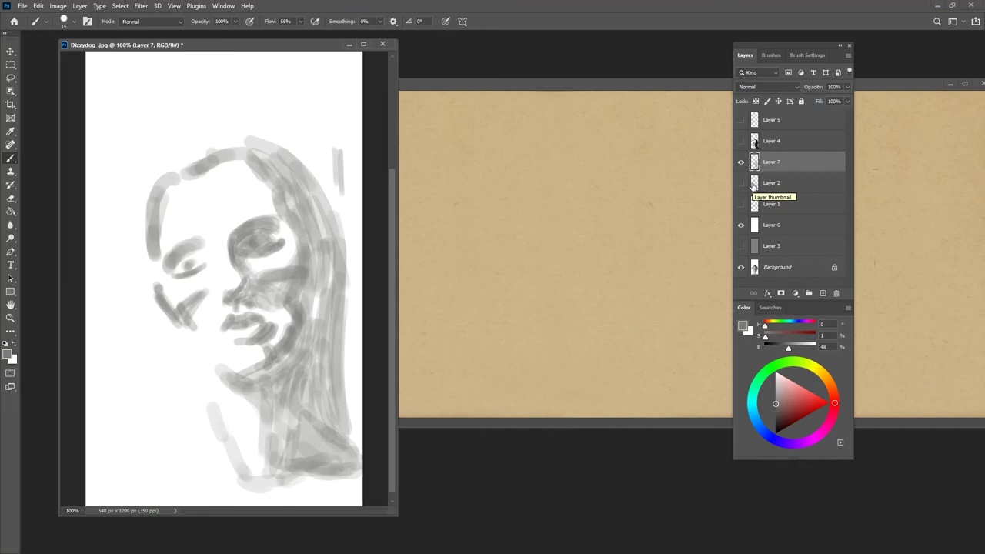
{"action": "left_click_drag", "start_coordinate": [318, 286], "coordinate": [311, 320]}
{"action": "mouse_move", "coordinate": [322, 241]}
{"action": "left_mouse_down"}
{"action": "mouse_move", "coordinate": [321, 311]}
{"action": "mouse_move", "coordinate": [316, 272]}
{"action": "mouse_move", "coordinate": [303, 324]}
{"action": "left_mouse_up"}
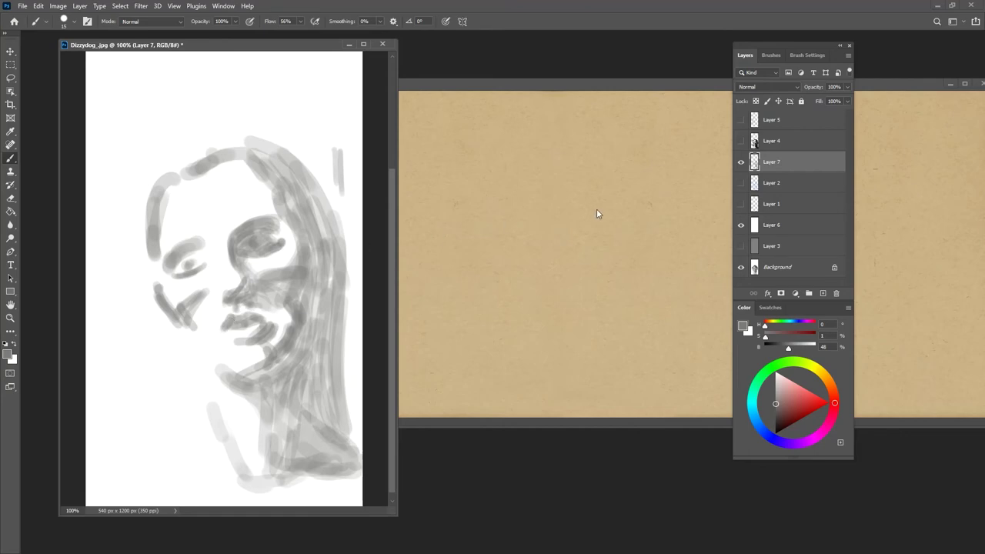
- Shrink the brush, compare with and without the sketch, and pick a slightly darker grey
{"action": "left_click", "coordinate": [741, 183]}
{"action": "key", "text": "bracketleft"}
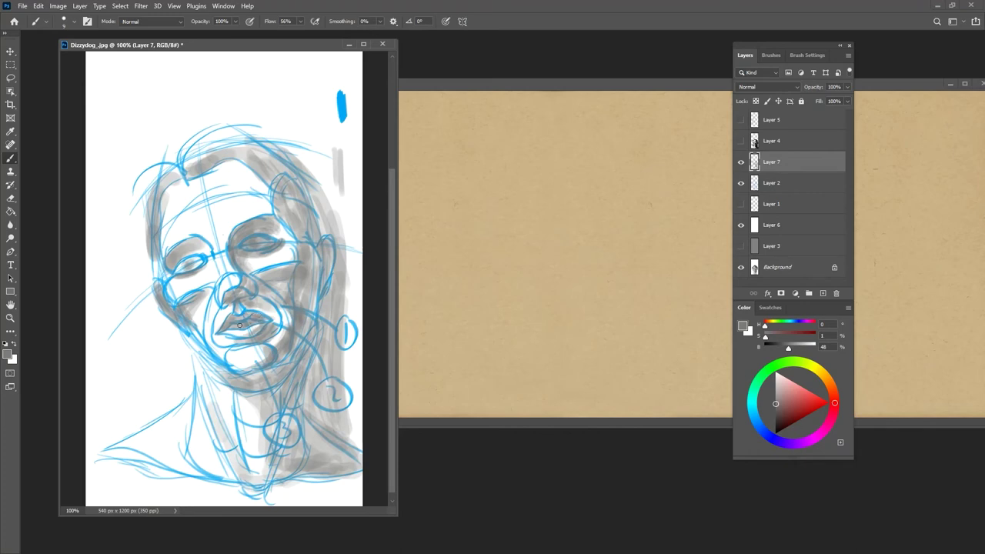
{"action": "left_click", "coordinate": [741, 183]}
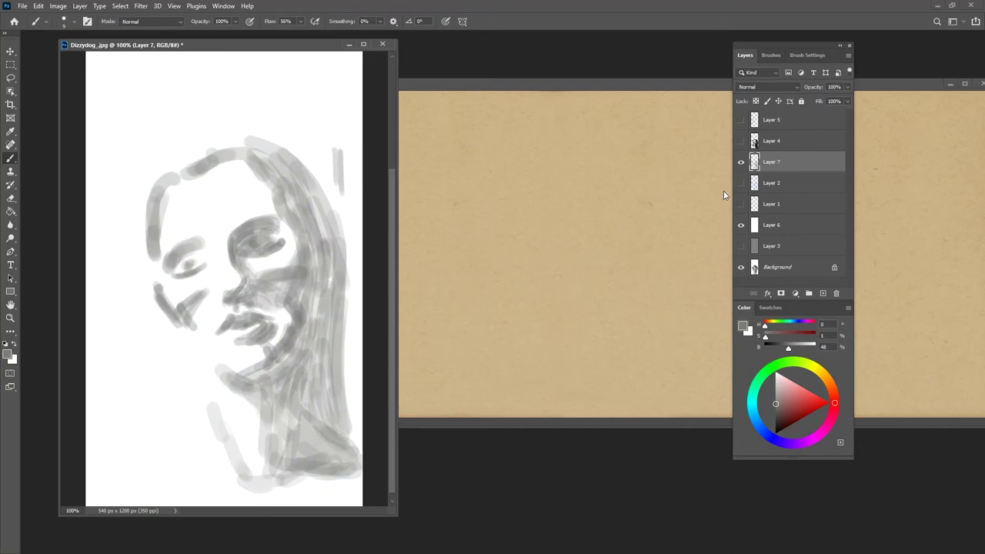
{"action": "left_click", "coordinate": [740, 183]}
{"action": "left_click", "coordinate": [741, 183]}
{"action": "left_click_drag", "start_coordinate": [776, 403], "coordinate": [775, 408]}
- Switch to Soft Round Pressure Opacity and darken the eye area and upper eye-socket edge
{"action": "left_click", "coordinate": [770, 55]}
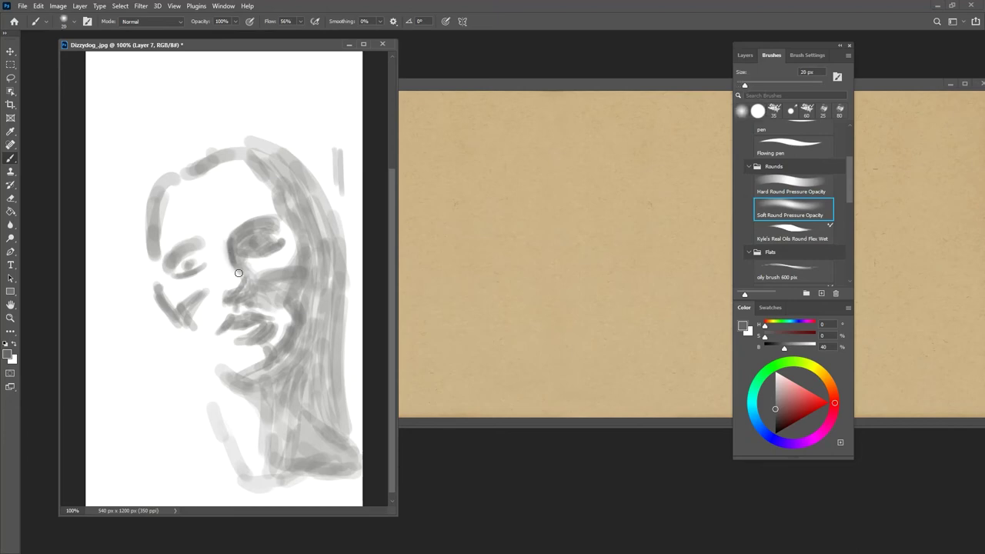
{"action": "mouse_move", "coordinate": [256, 224]}
{"action": "left_mouse_down"}
{"action": "mouse_move", "coordinate": [245, 225]}
{"action": "mouse_move", "coordinate": [271, 215]}
{"action": "mouse_move", "coordinate": [233, 229]}
{"action": "mouse_move", "coordinate": [240, 289]}
{"action": "mouse_move", "coordinate": [239, 273]}
{"action": "mouse_move", "coordinate": [226, 290]}
{"action": "mouse_move", "coordinate": [239, 286]}
{"action": "mouse_move", "coordinate": [233, 292]}
{"action": "mouse_move", "coordinate": [239, 270]}
{"action": "mouse_move", "coordinate": [238, 286]}
{"action": "left_mouse_up"}
{"action": "mouse_move", "coordinate": [234, 234]}
{"action": "left_mouse_down"}
{"action": "mouse_move", "coordinate": [259, 217]}
{"action": "mouse_move", "coordinate": [242, 227]}
{"action": "mouse_move", "coordinate": [267, 193]}
{"action": "mouse_move", "coordinate": [296, 263]}
{"action": "mouse_move", "coordinate": [301, 241]}
{"action": "mouse_move", "coordinate": [289, 272]}
{"action": "mouse_move", "coordinate": [300, 211]}
{"action": "mouse_move", "coordinate": [295, 267]}
{"action": "mouse_move", "coordinate": [292, 229]}
{"action": "mouse_move", "coordinate": [294, 263]}
{"action": "mouse_move", "coordinate": [297, 231]}
{"action": "mouse_move", "coordinate": [303, 257]}
{"action": "mouse_move", "coordinate": [294, 268]}
{"action": "mouse_move", "coordinate": [294, 239]}
{"action": "mouse_move", "coordinate": [284, 269]}
{"action": "mouse_move", "coordinate": [301, 252]}
{"action": "mouse_move", "coordinate": [281, 257]}
{"action": "mouse_move", "coordinate": [279, 276]}
{"action": "mouse_move", "coordinate": [292, 271]}
{"action": "mouse_move", "coordinate": [262, 282]}
{"action": "mouse_move", "coordinate": [289, 262]}
{"action": "left_mouse_up"}
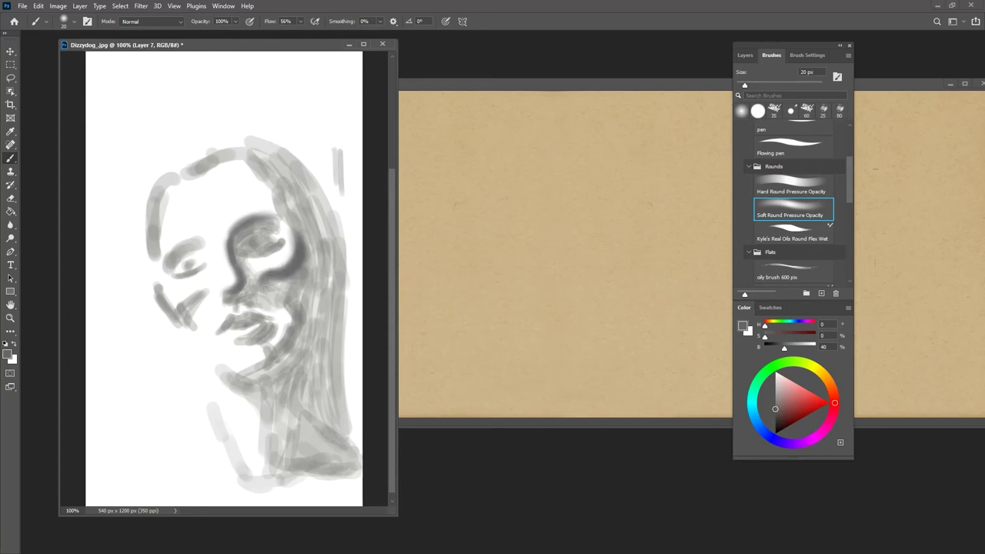
{"action": "mouse_move", "coordinate": [290, 221]}
{"action": "left_mouse_down"}
{"action": "mouse_move", "coordinate": [265, 171]}
{"action": "mouse_move", "coordinate": [264, 185]}
{"action": "mouse_move", "coordinate": [246, 159]}
{"action": "mouse_move", "coordinate": [284, 214]}
{"action": "mouse_move", "coordinate": [240, 183]}
{"action": "mouse_move", "coordinate": [271, 194]}
{"action": "mouse_move", "coordinate": [254, 174]}
{"action": "mouse_move", "coordinate": [268, 191]}
{"action": "mouse_move", "coordinate": [269, 181]}
{"action": "mouse_move", "coordinate": [284, 217]}
{"action": "left_mouse_up"}
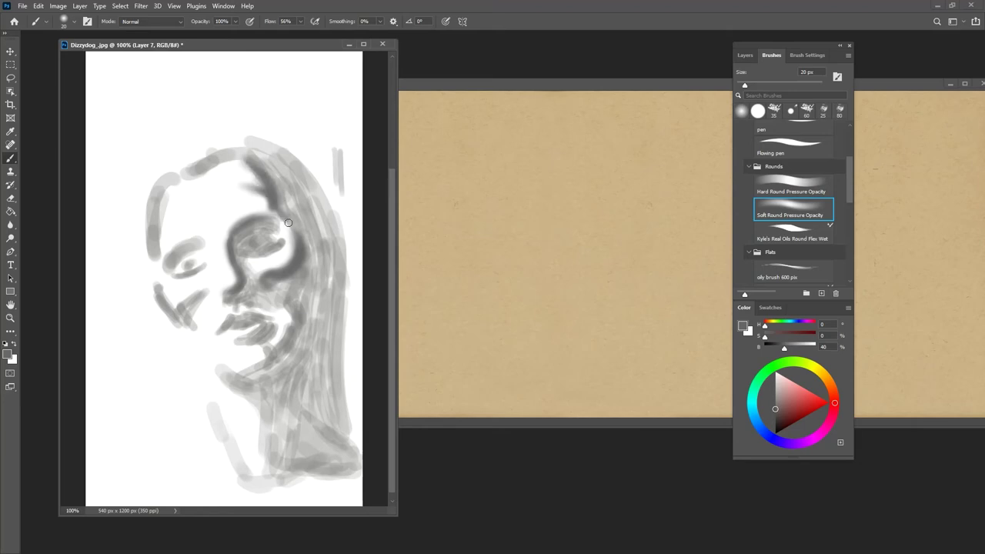
- Darken the cheeks, left eyebrow, chin and jaw line, and the left lower lid
{"action": "mouse_move", "coordinate": [289, 311]}
{"action": "left_mouse_down"}
{"action": "mouse_move", "coordinate": [276, 345]}
{"action": "mouse_move", "coordinate": [285, 312]}
{"action": "mouse_move", "coordinate": [290, 328]}
{"action": "mouse_move", "coordinate": [281, 340]}
{"action": "mouse_move", "coordinate": [281, 321]}
{"action": "mouse_move", "coordinate": [286, 335]}
{"action": "mouse_move", "coordinate": [262, 338]}
{"action": "mouse_move", "coordinate": [269, 302]}
{"action": "left_mouse_up"}
{"action": "mouse_move", "coordinate": [174, 305]}
{"action": "left_mouse_down"}
{"action": "mouse_move", "coordinate": [201, 285]}
{"action": "mouse_move", "coordinate": [187, 317]}
{"action": "mouse_move", "coordinate": [201, 287]}
{"action": "mouse_move", "coordinate": [174, 303]}
{"action": "mouse_move", "coordinate": [206, 294]}
{"action": "mouse_move", "coordinate": [189, 330]}
{"action": "mouse_move", "coordinate": [203, 296]}
{"action": "mouse_move", "coordinate": [176, 300]}
{"action": "left_mouse_up"}
{"action": "mouse_move", "coordinate": [188, 252]}
{"action": "left_mouse_down"}
{"action": "mouse_move", "coordinate": [164, 251]}
{"action": "mouse_move", "coordinate": [201, 236]}
{"action": "mouse_move", "coordinate": [185, 239]}
{"action": "mouse_move", "coordinate": [167, 255]}
{"action": "mouse_move", "coordinate": [201, 238]}
{"action": "mouse_move", "coordinate": [192, 253]}
{"action": "mouse_move", "coordinate": [170, 262]}
{"action": "mouse_move", "coordinate": [180, 242]}
{"action": "mouse_move", "coordinate": [164, 258]}
{"action": "mouse_move", "coordinate": [199, 237]}
{"action": "left_mouse_up"}
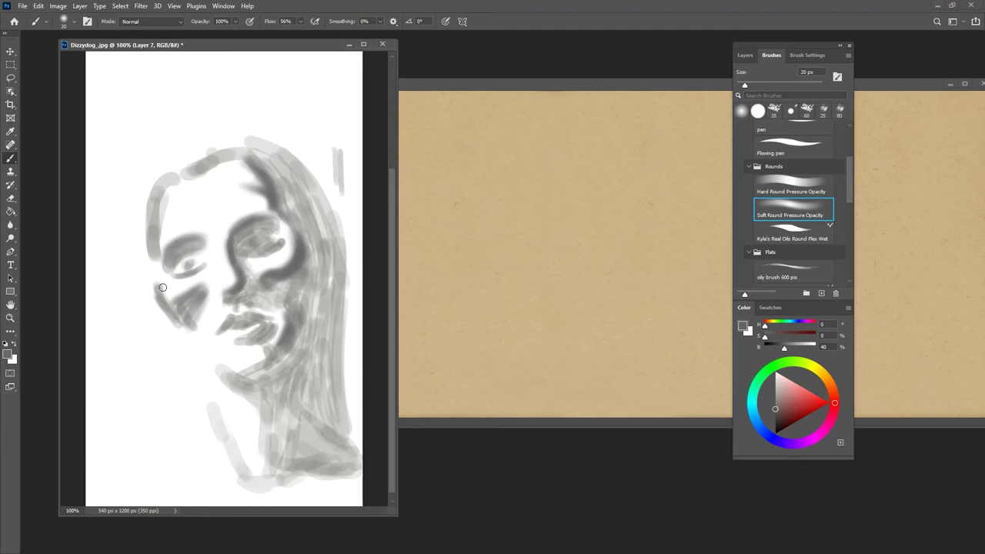
{"action": "mouse_move", "coordinate": [229, 361]}
{"action": "left_mouse_down"}
{"action": "mouse_move", "coordinate": [275, 350]}
{"action": "mouse_move", "coordinate": [226, 367]}
{"action": "mouse_move", "coordinate": [271, 356]}
{"action": "mouse_move", "coordinate": [258, 366]}
{"action": "mouse_move", "coordinate": [223, 362]}
{"action": "mouse_move", "coordinate": [267, 352]}
{"action": "mouse_move", "coordinate": [237, 368]}
{"action": "mouse_move", "coordinate": [253, 367]}
{"action": "mouse_move", "coordinate": [273, 348]}
{"action": "mouse_move", "coordinate": [246, 366]}
{"action": "mouse_move", "coordinate": [257, 343]}
{"action": "mouse_move", "coordinate": [280, 328]}
{"action": "mouse_move", "coordinate": [226, 340]}
{"action": "mouse_move", "coordinate": [263, 338]}
{"action": "mouse_move", "coordinate": [238, 345]}
{"action": "left_mouse_up"}
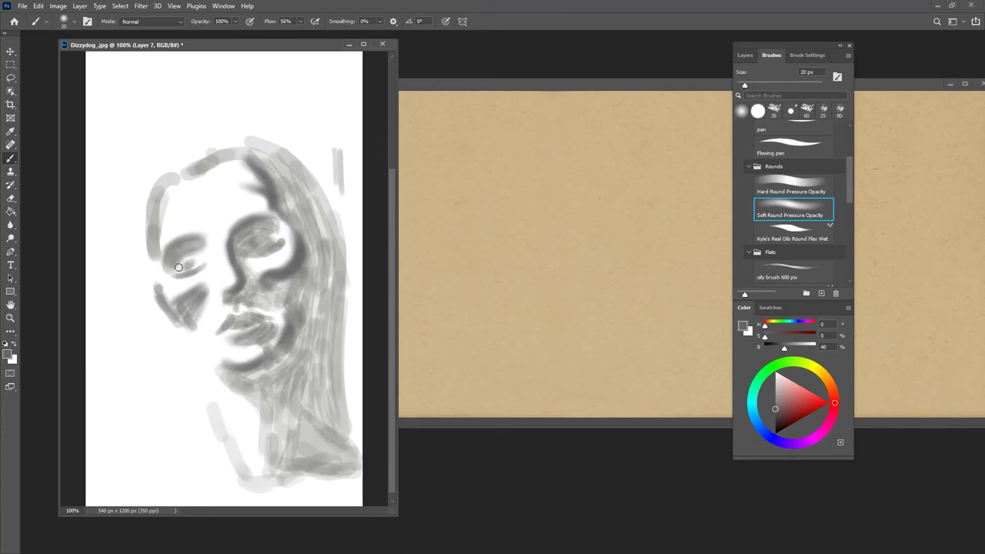
{"action": "mouse_move", "coordinate": [184, 262]}
{"action": "left_mouse_down"}
{"action": "mouse_move", "coordinate": [198, 262]}
{"action": "mouse_move", "coordinate": [206, 244]}
{"action": "left_mouse_up"}
{"action": "left_click", "coordinate": [748, 56]}
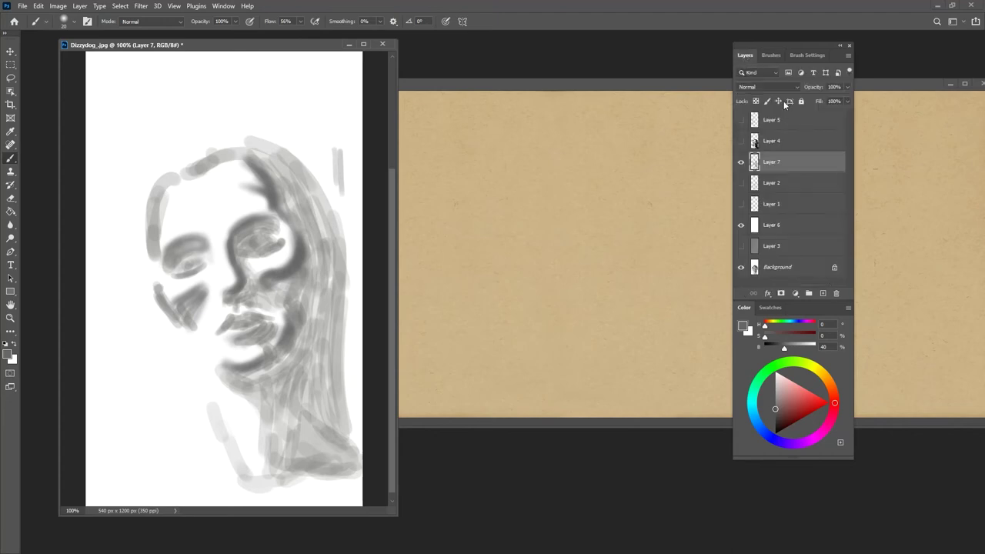
- Lighten the grey to 58% brightness and shade the nose's left side and forehead edge
{"action": "left_click_drag", "start_coordinate": [776, 408], "coordinate": [775, 397]}
{"action": "mouse_move", "coordinate": [205, 254]}
{"action": "left_mouse_down"}
{"action": "mouse_move", "coordinate": [218, 272]}
{"action": "mouse_move", "coordinate": [211, 251]}
{"action": "mouse_move", "coordinate": [209, 277]}
{"action": "left_mouse_up"}
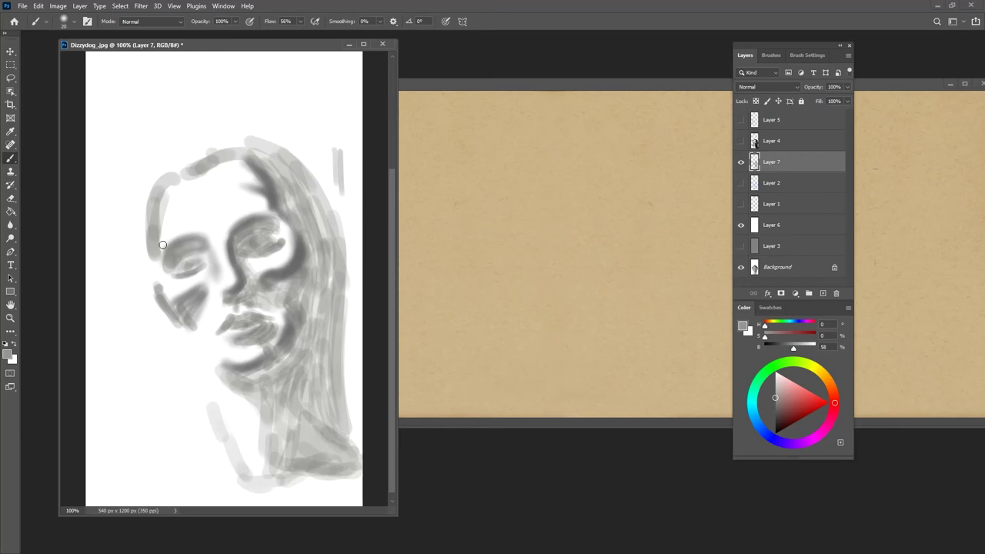
{"action": "mouse_move", "coordinate": [161, 236]}
{"action": "left_mouse_down"}
{"action": "mouse_move", "coordinate": [162, 213]}
{"action": "mouse_move", "coordinate": [170, 226]}
{"action": "left_mouse_up"}
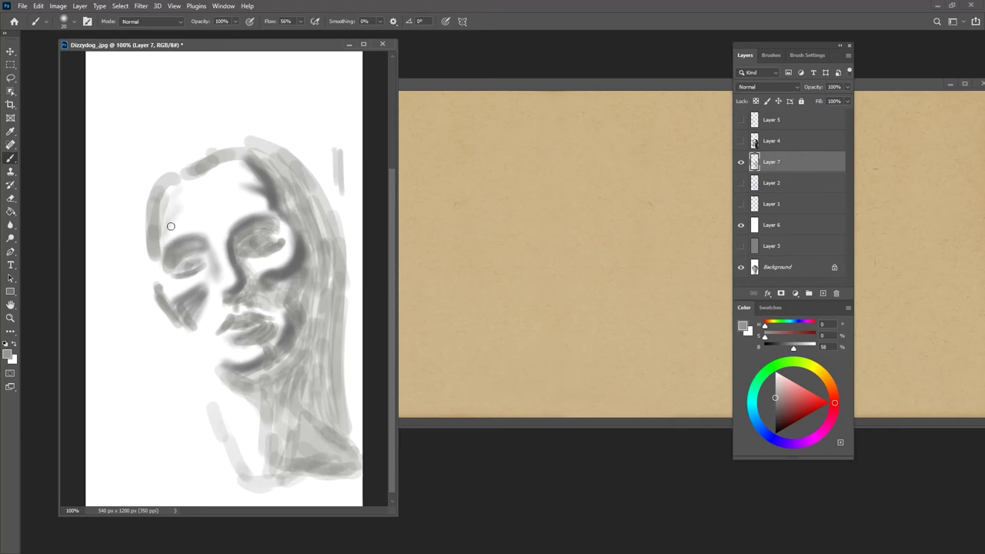
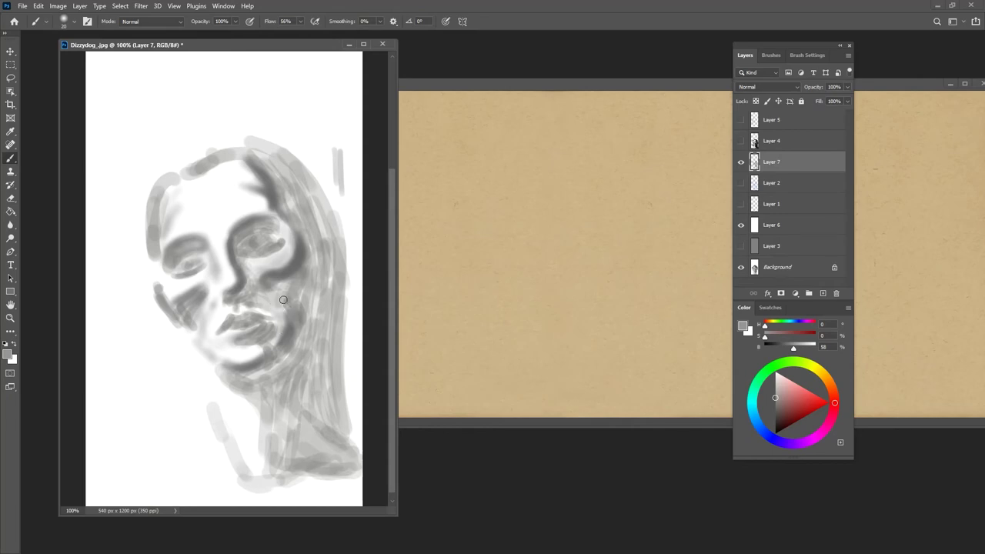
- Switch to a Hard Round brush, darken the grey and make the brush smaller
{"action": "left_click", "coordinate": [771, 54]}
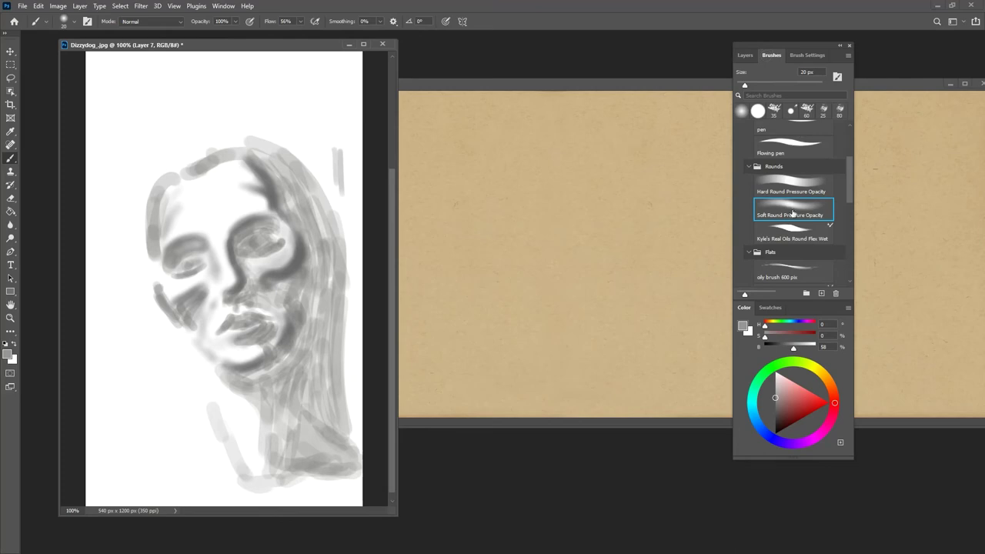
{"action": "left_click", "coordinate": [783, 183]}
{"action": "left_click", "coordinate": [744, 54]}
{"action": "left_click", "coordinate": [775, 403]}
{"action": "left_click", "coordinate": [775, 408]}
{"action": "key", "text": "bracketleft"}
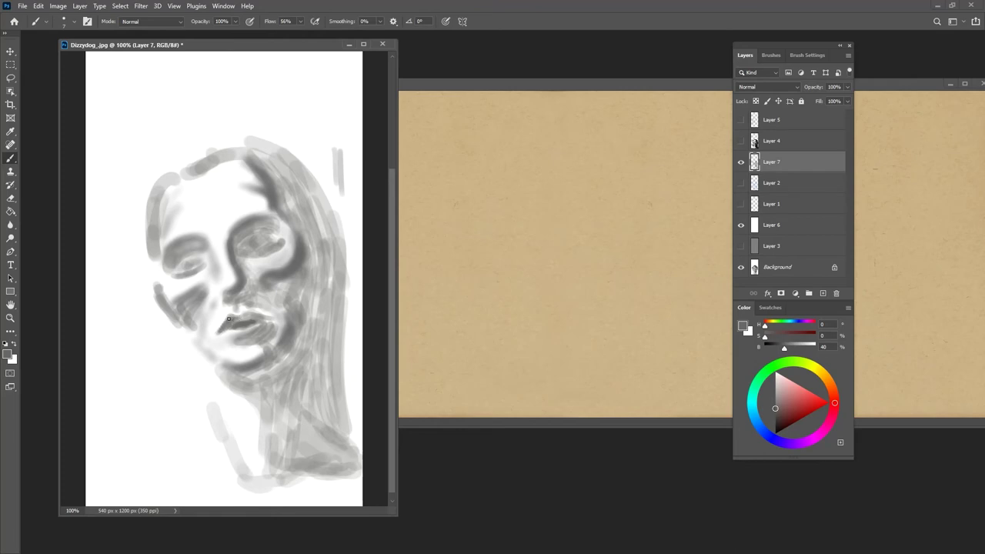
- Paint darker grey on the upper lip, right eye lid and forehead hair strand
{"action": "left_click_drag", "start_coordinate": [240, 320], "coordinate": [251, 319]}
{"action": "left_click_drag", "start_coordinate": [274, 327], "coordinate": [273, 333]}
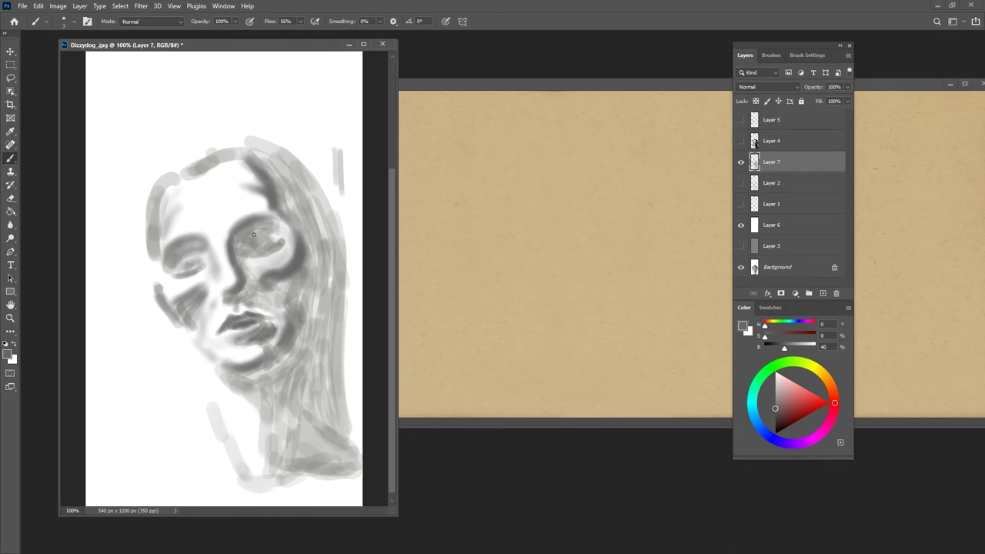
{"action": "mouse_move", "coordinate": [270, 234]}
{"action": "left_mouse_down"}
{"action": "mouse_move", "coordinate": [244, 239]}
{"action": "mouse_move", "coordinate": [256, 249]}
{"action": "left_mouse_up"}
{"action": "left_click_drag", "start_coordinate": [263, 238], "coordinate": [277, 243]}
{"action": "left_click_drag", "start_coordinate": [276, 183], "coordinate": [306, 231]}
{"action": "mouse_move", "coordinate": [287, 198]}
{"action": "left_mouse_down"}
{"action": "mouse_move", "coordinate": [307, 223]}
{"action": "mouse_move", "coordinate": [257, 163]}
{"action": "mouse_move", "coordinate": [289, 193]}
{"action": "mouse_move", "coordinate": [310, 234]}
{"action": "mouse_move", "coordinate": [308, 221]}
{"action": "mouse_move", "coordinate": [321, 263]}
{"action": "mouse_move", "coordinate": [317, 287]}
{"action": "mouse_move", "coordinate": [307, 232]}
{"action": "mouse_move", "coordinate": [316, 327]}
{"action": "left_mouse_up"}
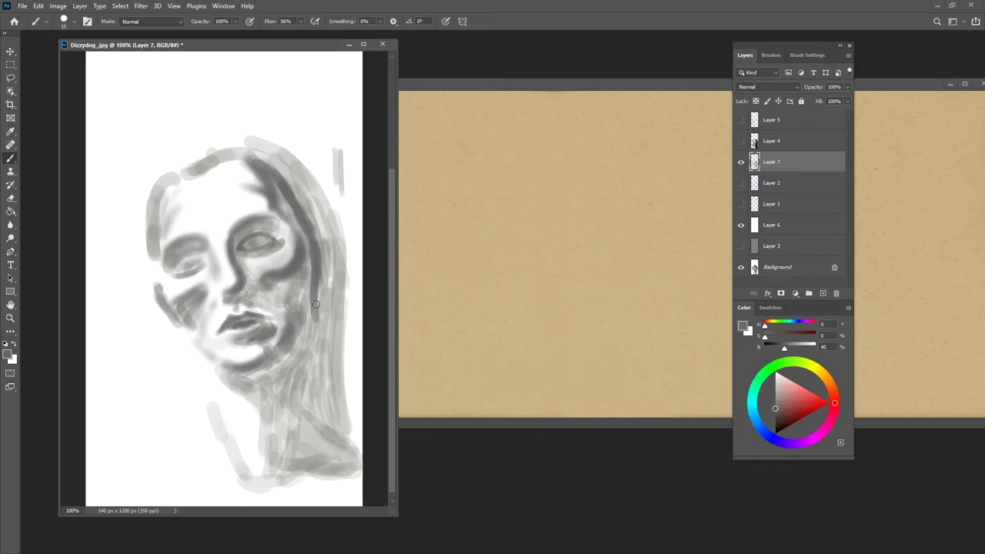
- Extend and thicken the dark hair strand down the face's right side against the blue sketch
{"action": "left_click", "coordinate": [741, 183]}
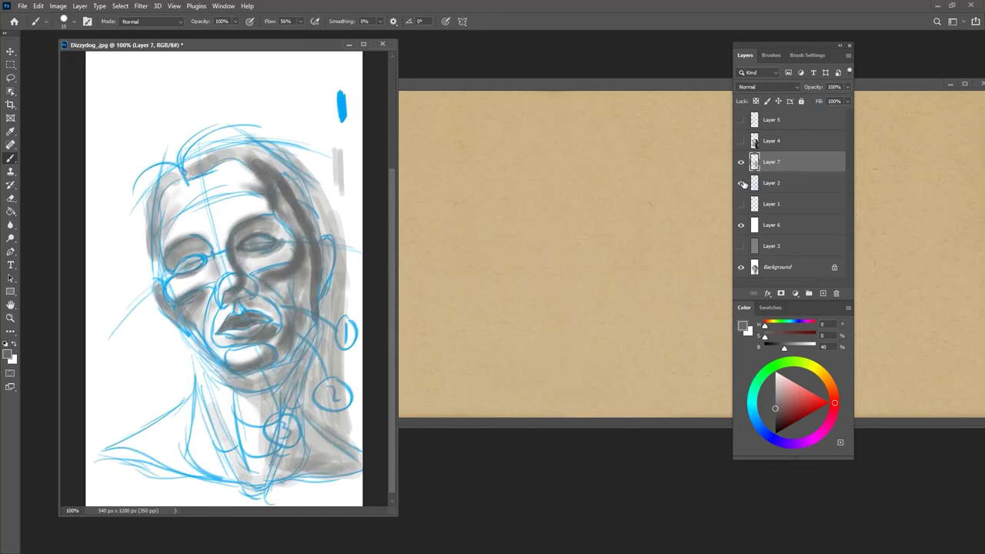
{"action": "left_click", "coordinate": [743, 183]}
{"action": "left_click", "coordinate": [744, 183]}
{"action": "left_click_drag", "start_coordinate": [306, 234], "coordinate": [323, 435]}
{"action": "left_click_drag", "start_coordinate": [312, 368], "coordinate": [327, 421]}
{"action": "mouse_move", "coordinate": [313, 289]}
{"action": "left_mouse_down"}
{"action": "mouse_move", "coordinate": [309, 380]}
{"action": "mouse_move", "coordinate": [318, 422]}
{"action": "mouse_move", "coordinate": [313, 339]}
{"action": "mouse_move", "coordinate": [323, 446]}
{"action": "mouse_move", "coordinate": [315, 311]}
{"action": "mouse_move", "coordinate": [327, 454]}
{"action": "mouse_move", "coordinate": [339, 465]}
{"action": "left_mouse_up"}
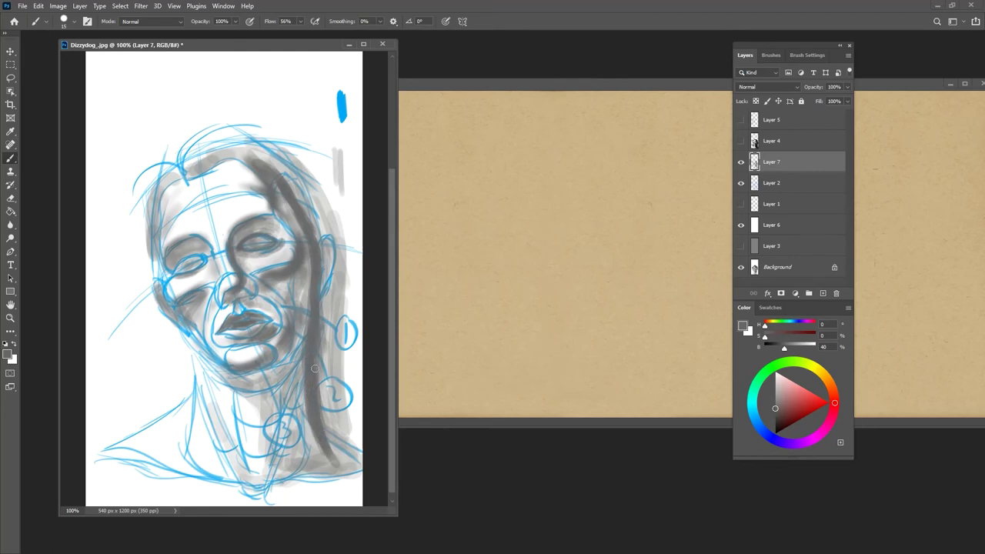
{"action": "left_click", "coordinate": [740, 183]}
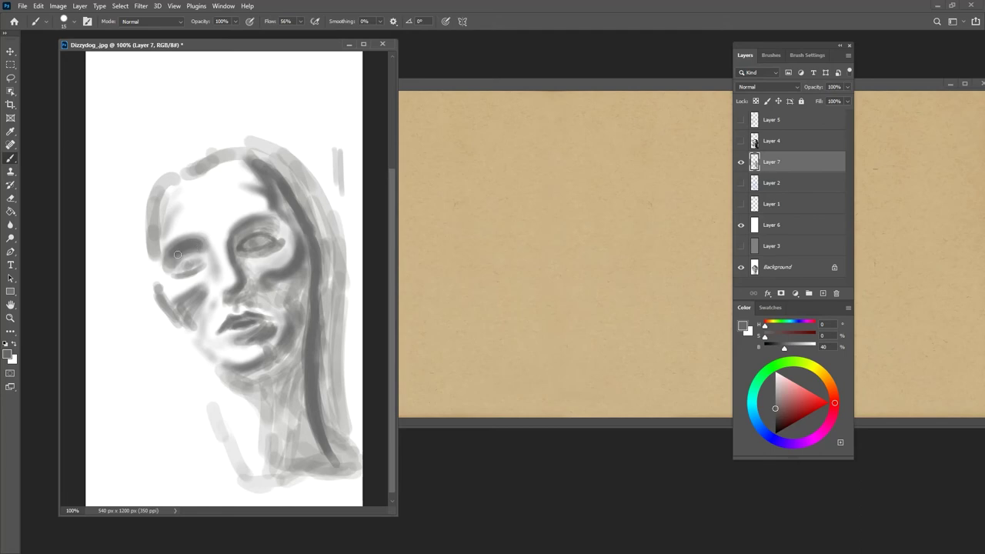
- Darken the nostril and the shadow beside it with a smaller brush
{"action": "left_click", "coordinate": [742, 183]}
{"action": "left_click", "coordinate": [742, 184]}
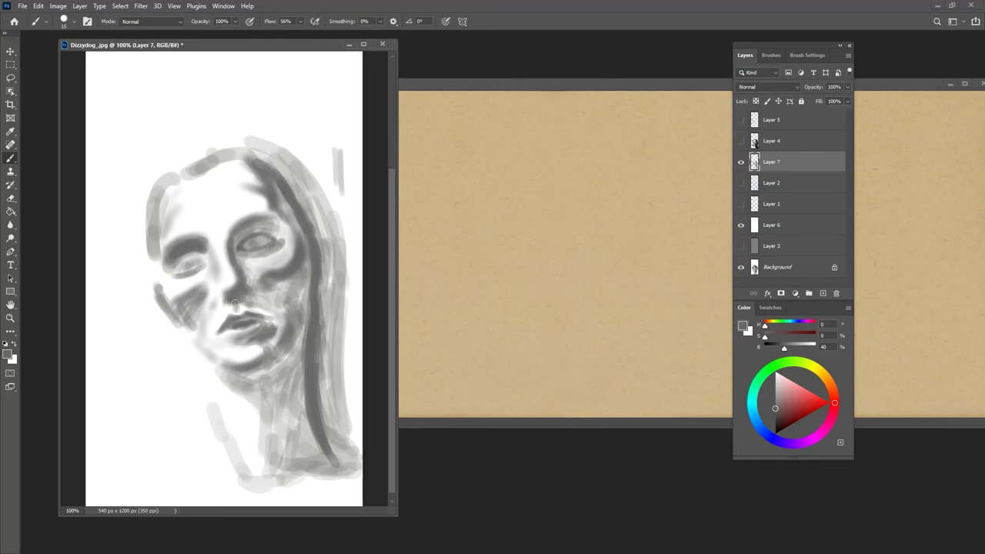
{"action": "key", "text": "bracketleft"}
{"action": "left_click_drag", "start_coordinate": [232, 301], "coordinate": [223, 300]}
{"action": "left_click_drag", "start_coordinate": [254, 297], "coordinate": [249, 295]}
{"action": "key", "text": "ctrl+minus"}
{"action": "key", "text": "ctrl+minus"}
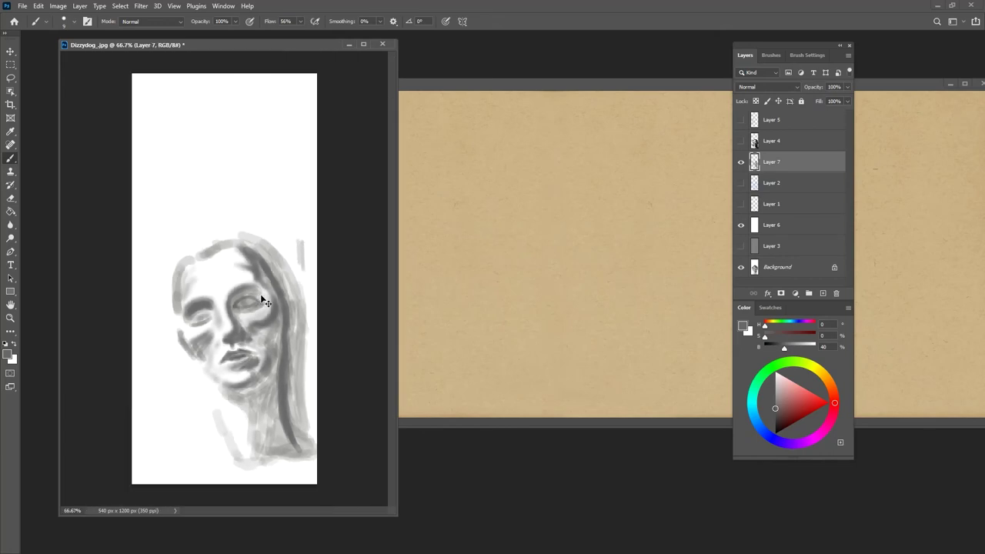
- Set a 30 px Soft Round Pressure Opacity brush in a slightly lighter grey
{"action": "key", "text": "ctrl+minus"}
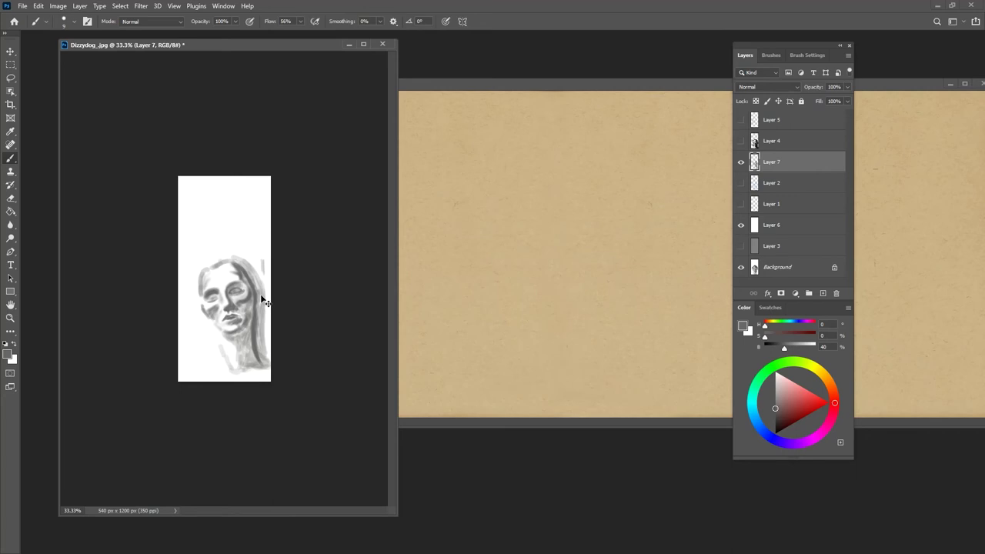
{"action": "key", "text": "ctrl+plus"}
{"action": "key", "text": "ctrl+plus"}
{"action": "key", "text": "ctrl+plus"}
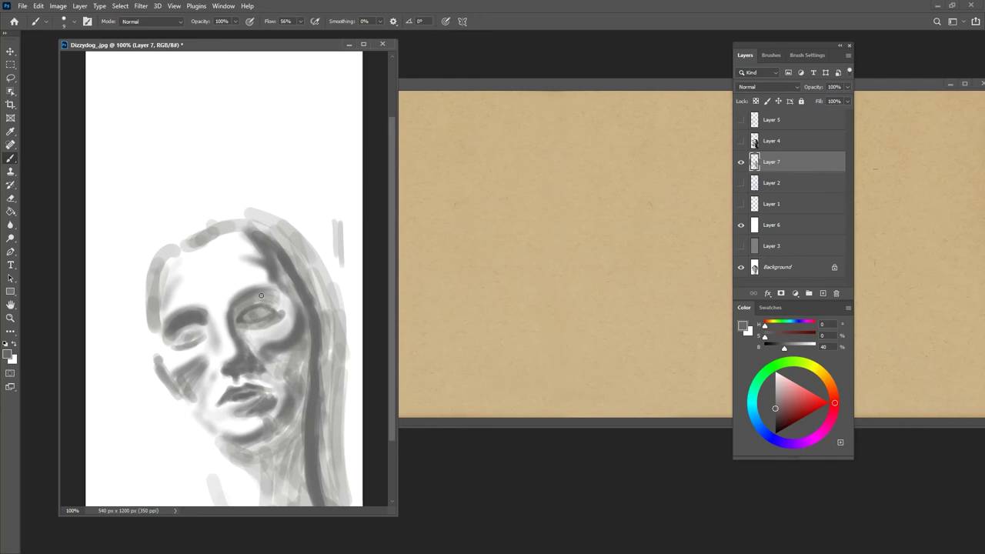
{"action": "left_click", "coordinate": [741, 183]}
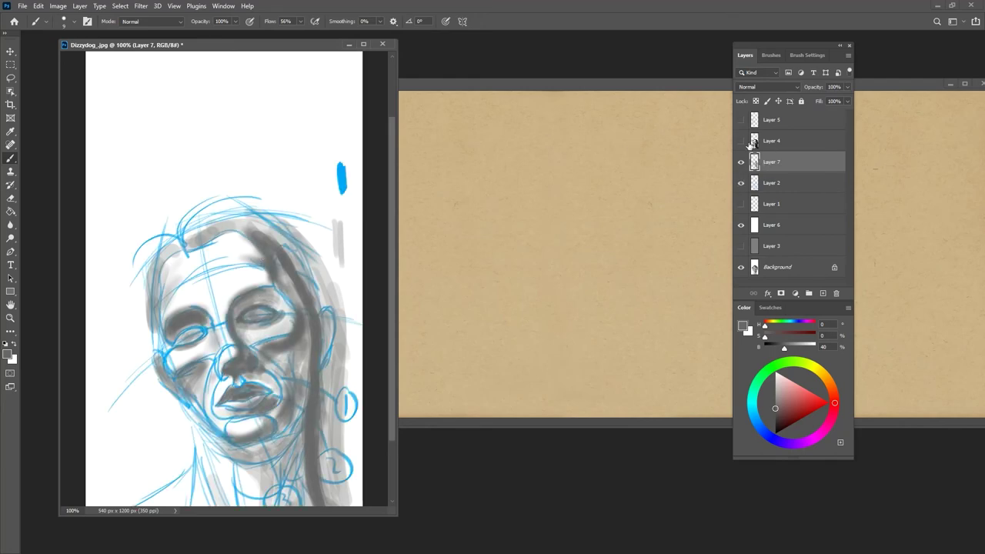
{"action": "left_click", "coordinate": [771, 54]}
{"action": "left_click", "coordinate": [779, 213]}
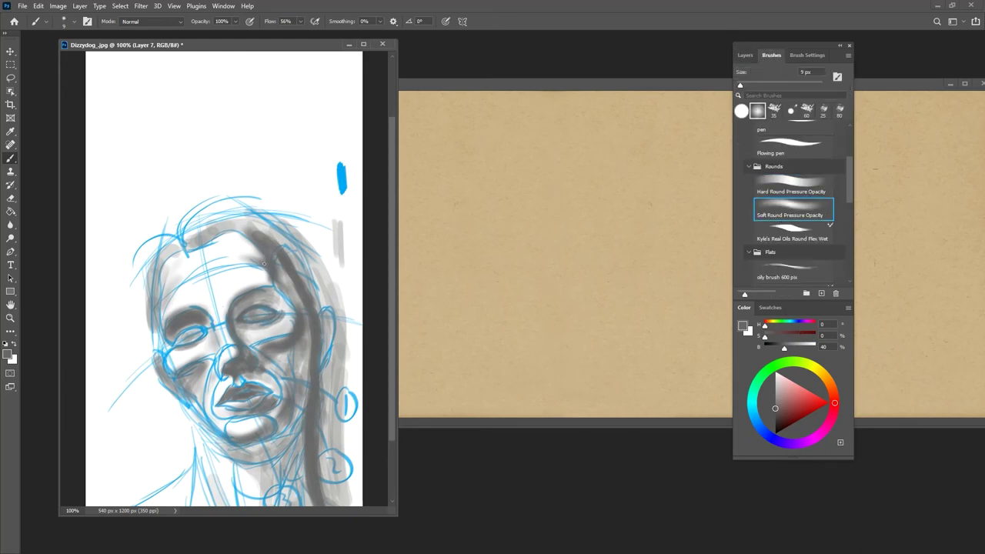
{"action": "key", "text": "bracketright"}
{"action": "key", "text": "bracketright"}
{"action": "key", "text": "bracketright"}
{"action": "key", "text": "bracketright"}
{"action": "key", "text": "bracketright"}
{"action": "left_click", "coordinate": [775, 401]}
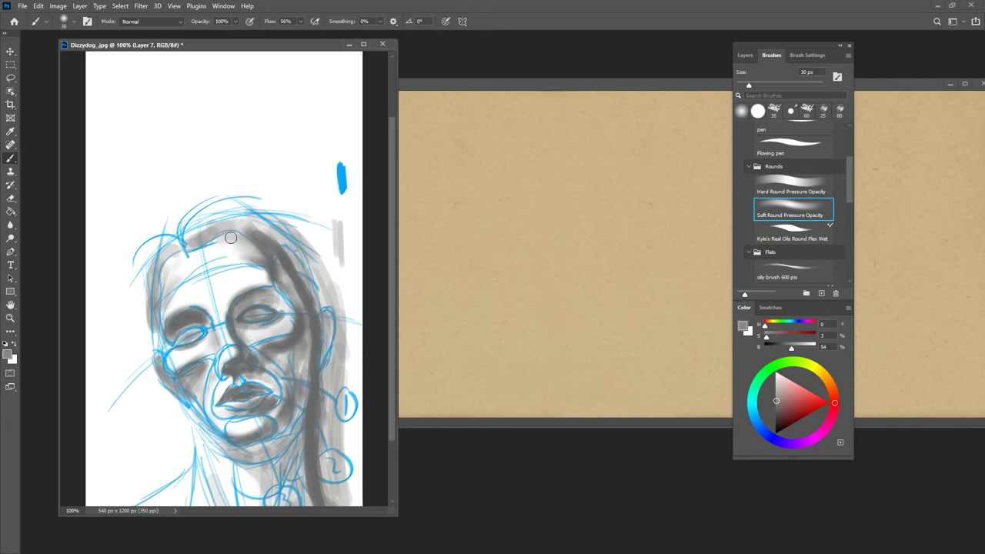
{"action": "left_click", "coordinate": [746, 56]}
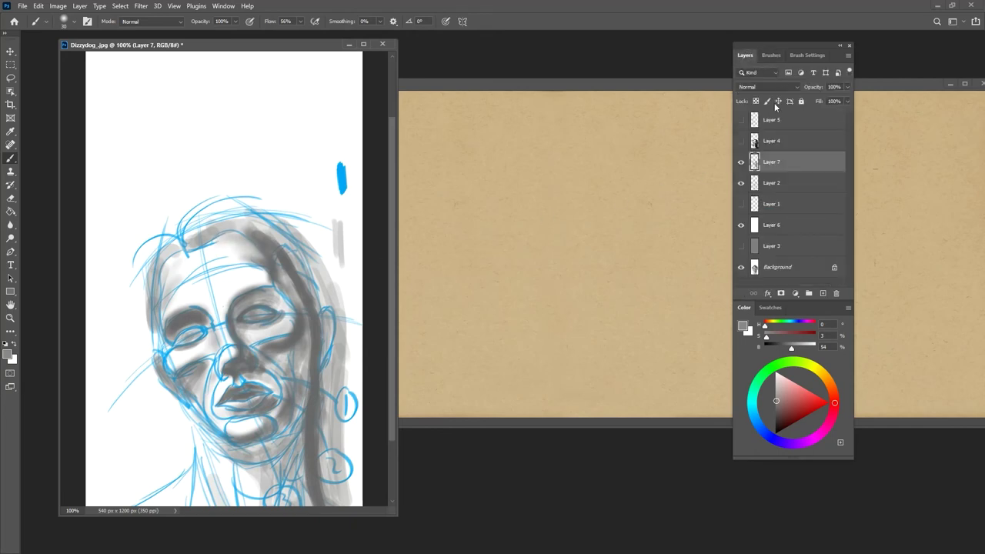
{"action": "left_click", "coordinate": [740, 183]}
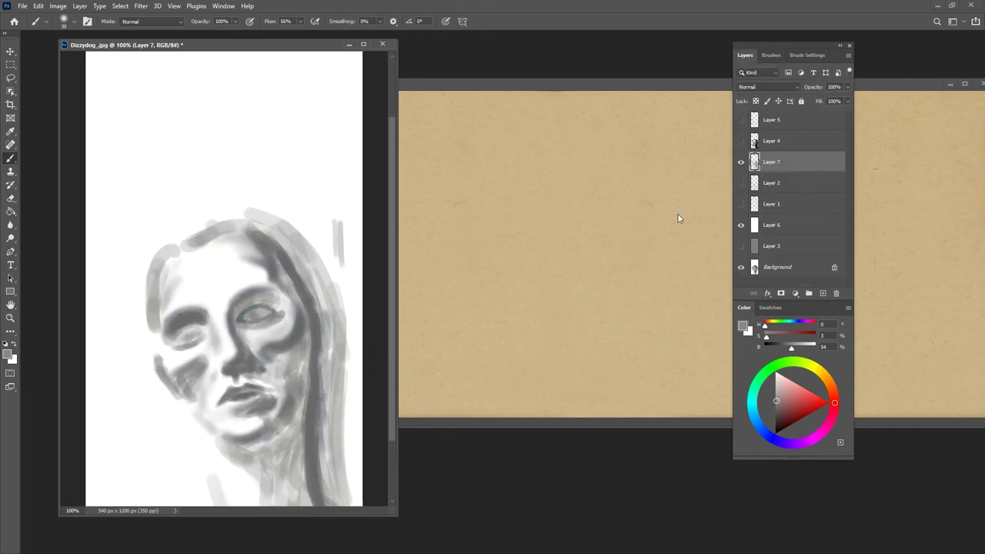
- Compare the study with the detailed portrait by toggling Layer 6 and the study layer
{"action": "key", "text": "ctrl+minus"}
{"action": "key", "text": "ctrl+minus"}
{"action": "key", "text": "ctrl+minus"}
{"action": "key", "text": "ctrl+minus"}
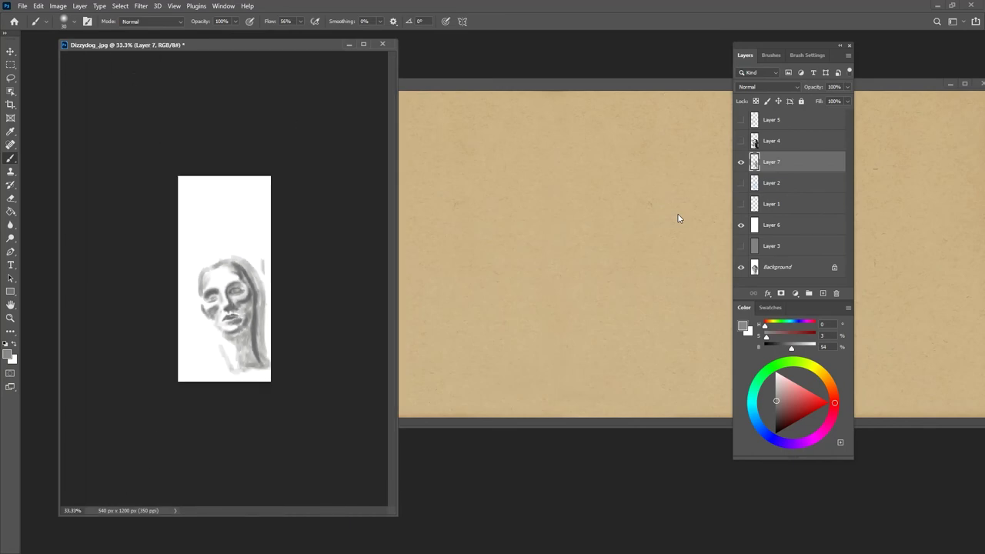
{"action": "key", "text": "ctrl+plus"}
{"action": "key", "text": "ctrl+plus"}
{"action": "key", "text": "ctrl+plus"}
{"action": "key", "text": "ctrl+plus"}
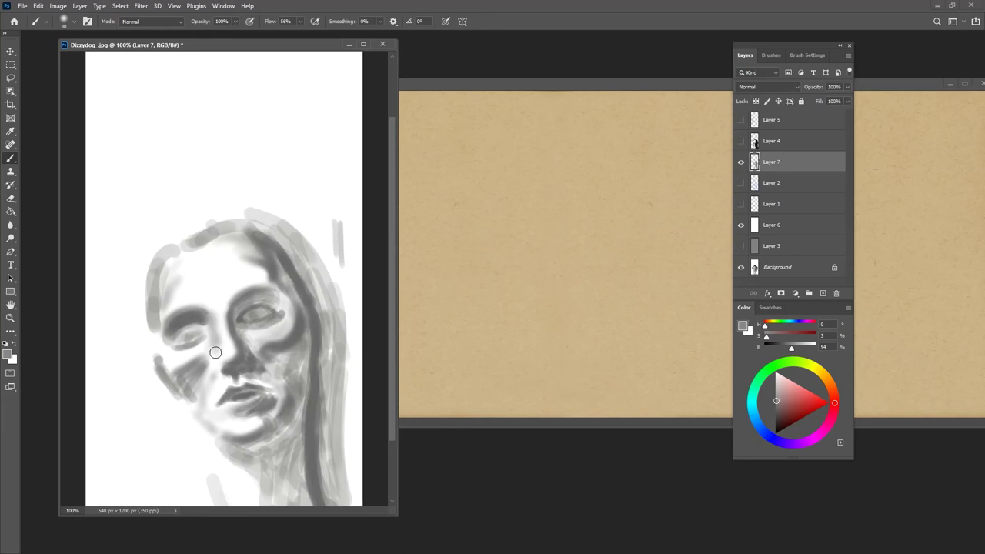
{"action": "key", "text": "ctrl+minus"}
{"action": "key", "text": "ctrl+minus"}
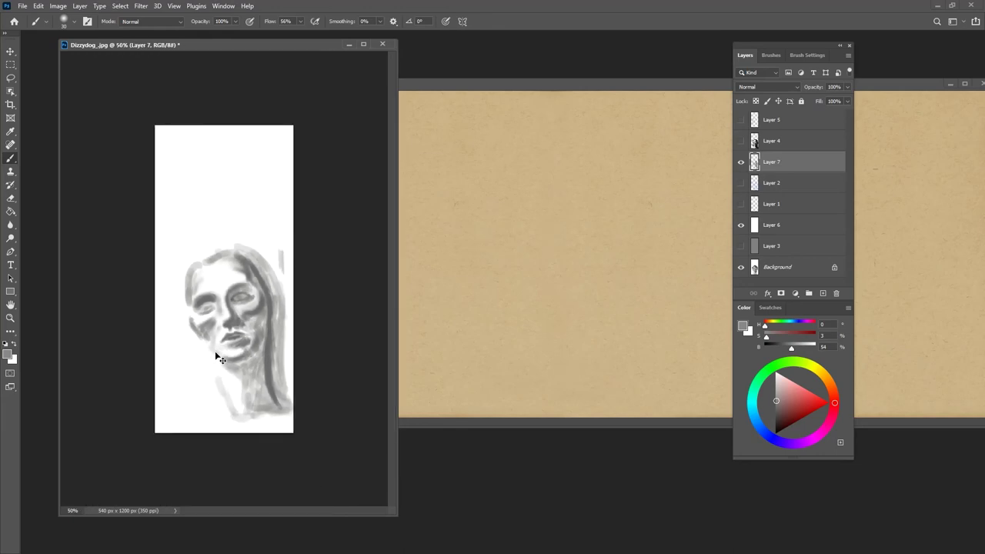
{"action": "left_click", "coordinate": [742, 227]}
{"action": "left_click", "coordinate": [741, 228]}
{"action": "left_click", "coordinate": [742, 228]}
{"action": "left_click", "coordinate": [742, 162]}
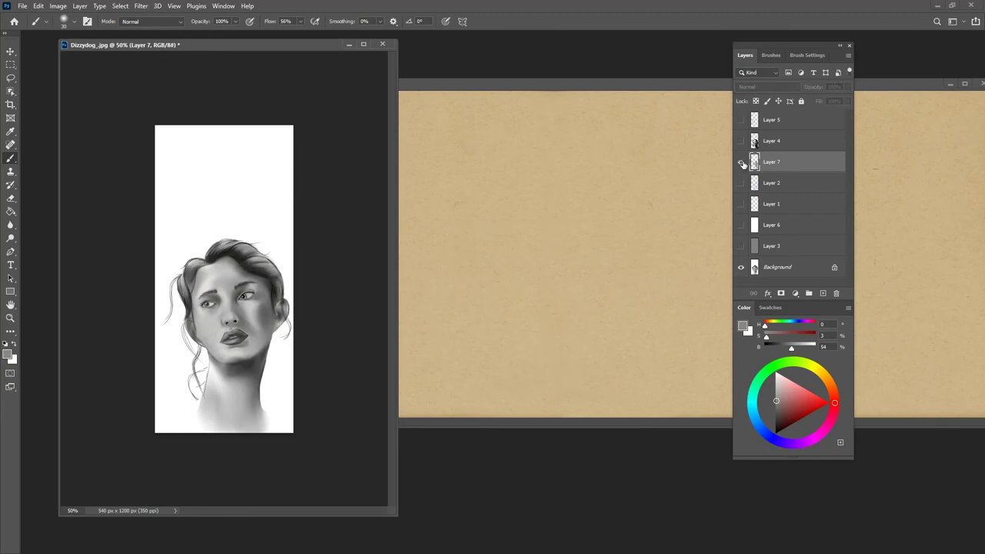
{"action": "left_click", "coordinate": [742, 162]}
- Test the grey Layer 3 backdrop, ending with white Layer 6 shown and Layer 3 hidden
{"action": "left_click", "coordinate": [741, 246]}
{"action": "left_click", "coordinate": [741, 246]}
{"action": "left_click", "coordinate": [741, 247]}
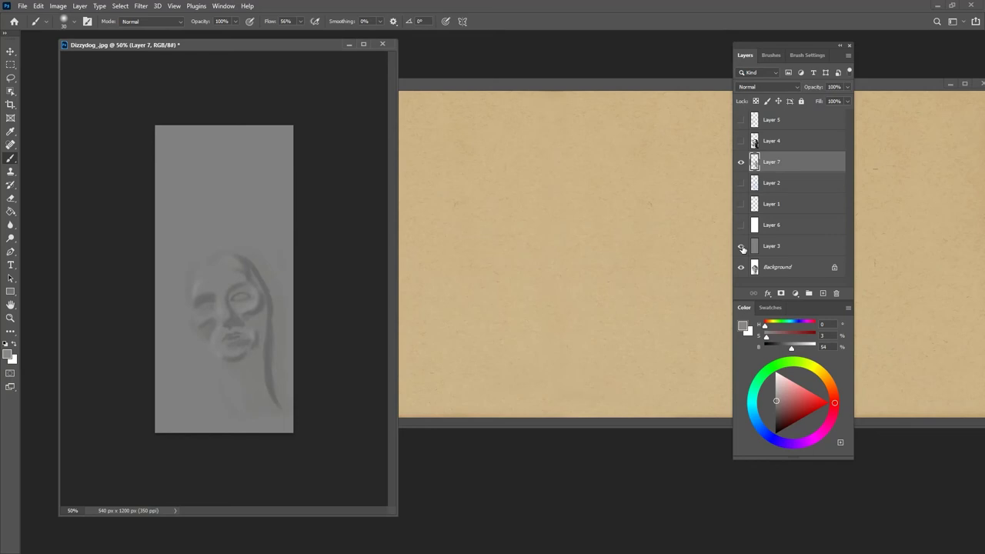
{"action": "left_click", "coordinate": [741, 247]}
{"action": "left_click", "coordinate": [741, 247]}
{"action": "left_click", "coordinate": [741, 224]}
{"action": "left_click", "coordinate": [741, 246]}
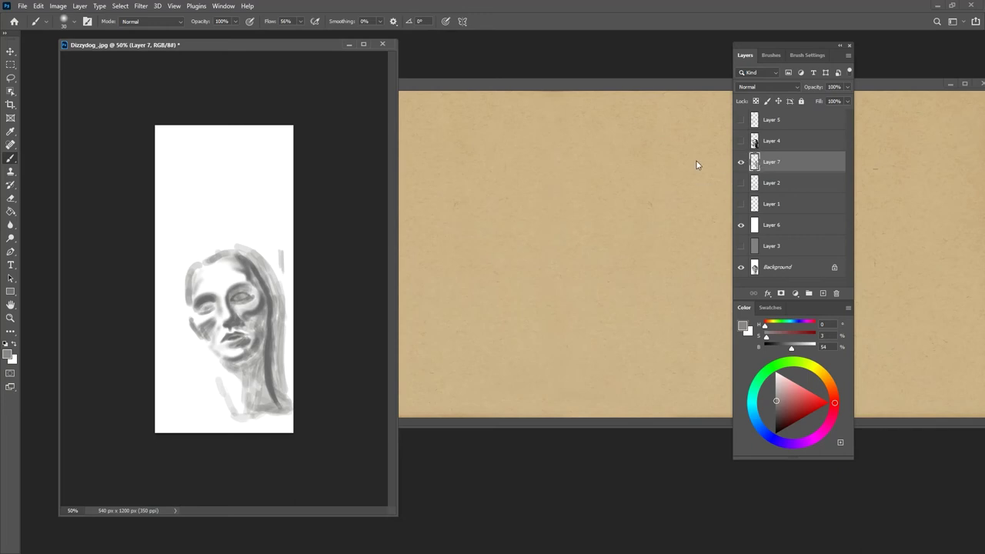
{"action": "key", "text": "ctrl+1"}
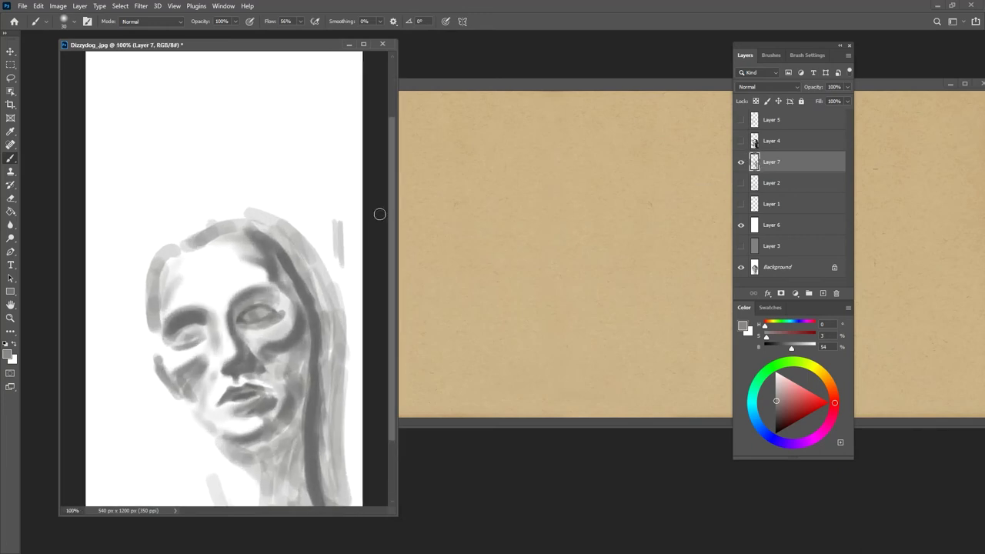
{"action": "left_click_drag", "start_coordinate": [392, 223], "coordinate": [392, 261]}
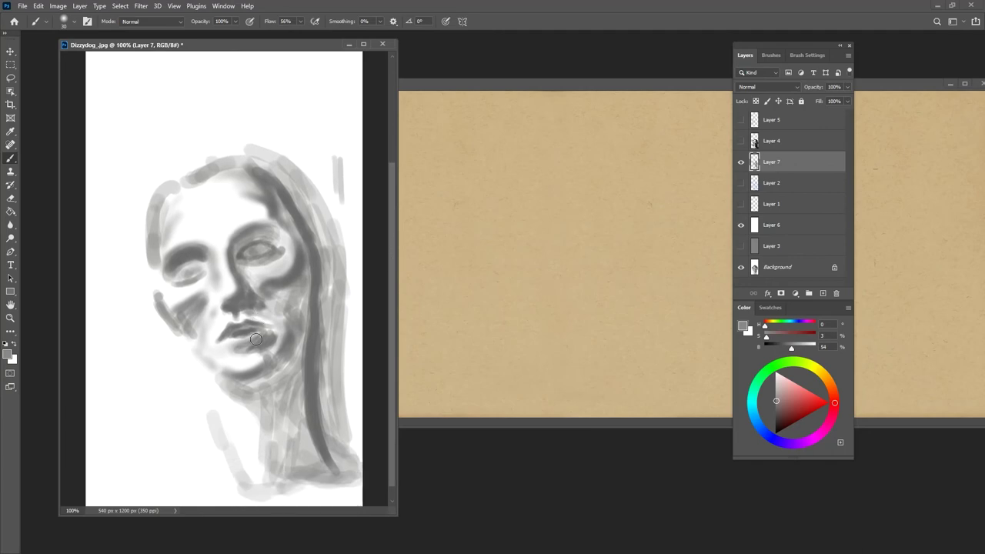
- Sample greys from the drawing and shade the right cheek, hair edge, jaw and left cheek
{"action": "left_click", "coordinate": [287, 269], "text": "alt"}
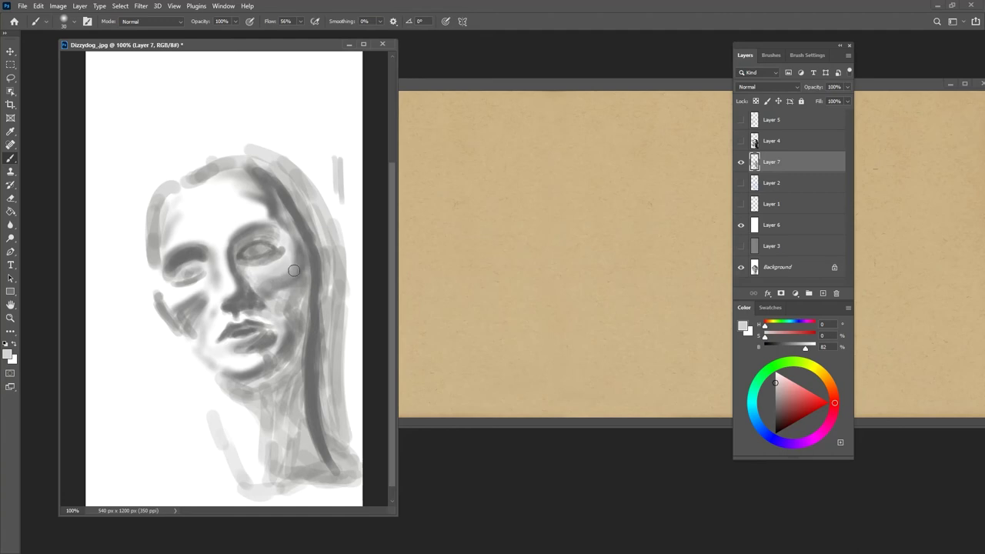
{"action": "left_click", "coordinate": [243, 281], "text": "alt"}
{"action": "left_click", "coordinate": [306, 271], "text": "alt"}
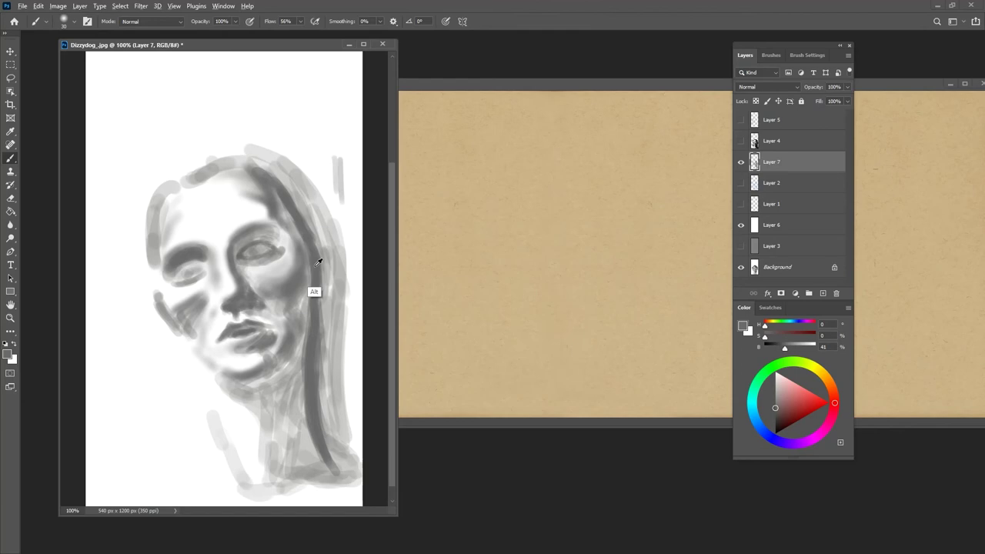
{"action": "mouse_move", "coordinate": [293, 295]}
{"action": "left_mouse_down"}
{"action": "mouse_move", "coordinate": [296, 312]}
{"action": "mouse_move", "coordinate": [304, 277]}
{"action": "mouse_move", "coordinate": [300, 327]}
{"action": "mouse_move", "coordinate": [302, 294]}
{"action": "left_mouse_up"}
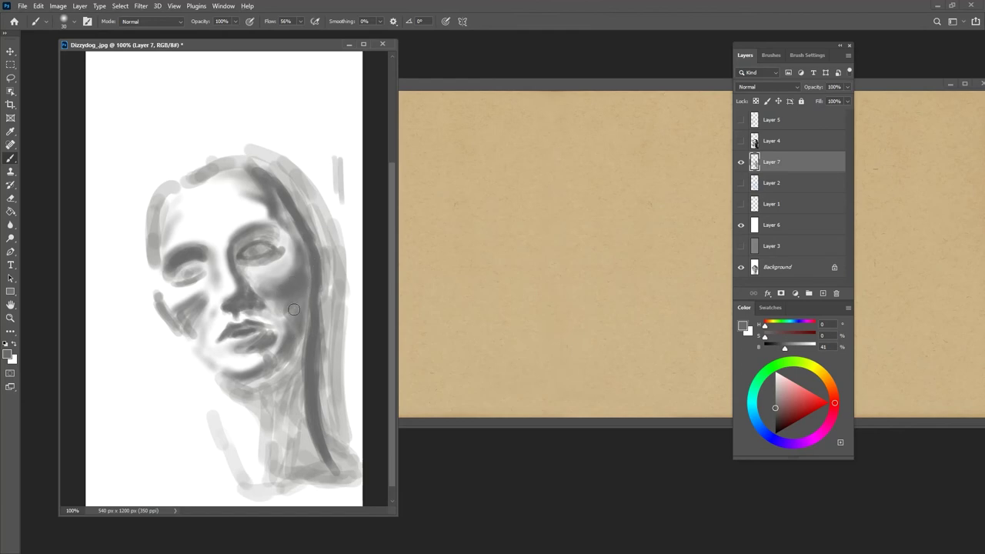
{"action": "mouse_move", "coordinate": [299, 218]}
{"action": "left_mouse_down"}
{"action": "mouse_move", "coordinate": [307, 251]}
{"action": "mouse_move", "coordinate": [274, 197]}
{"action": "mouse_move", "coordinate": [309, 255]}
{"action": "left_mouse_up"}
{"action": "mouse_move", "coordinate": [313, 326]}
{"action": "left_mouse_down"}
{"action": "mouse_move", "coordinate": [241, 388]}
{"action": "mouse_move", "coordinate": [300, 360]}
{"action": "mouse_move", "coordinate": [254, 396]}
{"action": "mouse_move", "coordinate": [270, 375]}
{"action": "mouse_move", "coordinate": [252, 377]}
{"action": "mouse_move", "coordinate": [276, 362]}
{"action": "mouse_move", "coordinate": [248, 379]}
{"action": "mouse_move", "coordinate": [281, 359]}
{"action": "mouse_move", "coordinate": [255, 398]}
{"action": "mouse_move", "coordinate": [266, 396]}
{"action": "mouse_move", "coordinate": [294, 343]}
{"action": "mouse_move", "coordinate": [265, 406]}
{"action": "mouse_move", "coordinate": [277, 395]}
{"action": "mouse_move", "coordinate": [269, 445]}
{"action": "mouse_move", "coordinate": [281, 382]}
{"action": "mouse_move", "coordinate": [263, 466]}
{"action": "mouse_move", "coordinate": [284, 388]}
{"action": "mouse_move", "coordinate": [273, 455]}
{"action": "mouse_move", "coordinate": [289, 381]}
{"action": "mouse_move", "coordinate": [282, 442]}
{"action": "mouse_move", "coordinate": [302, 372]}
{"action": "mouse_move", "coordinate": [273, 477]}
{"action": "mouse_move", "coordinate": [303, 388]}
{"action": "mouse_move", "coordinate": [292, 464]}
{"action": "mouse_move", "coordinate": [302, 463]}
{"action": "mouse_move", "coordinate": [303, 399]}
{"action": "mouse_move", "coordinate": [314, 454]}
{"action": "mouse_move", "coordinate": [329, 425]}
{"action": "left_mouse_up"}
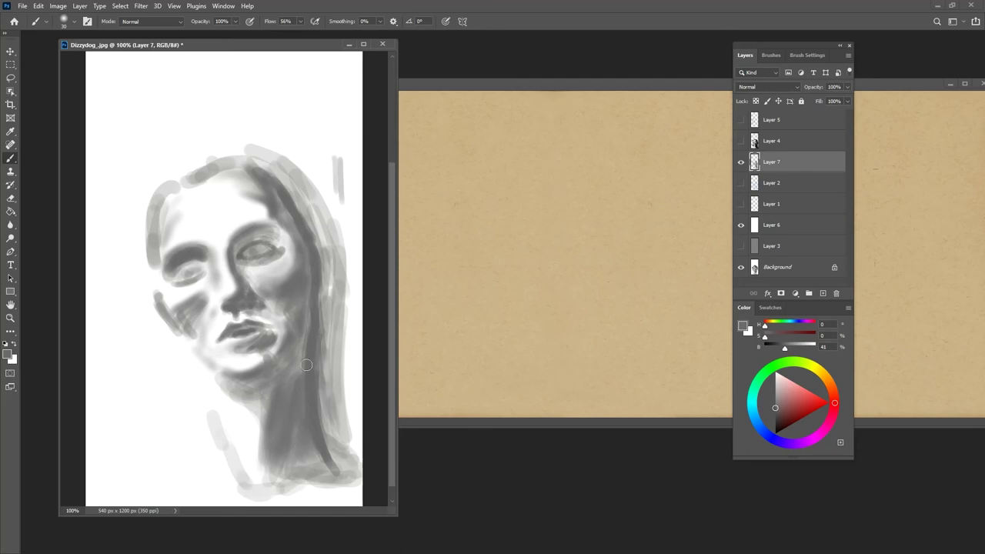
{"action": "mouse_move", "coordinate": [156, 269]}
{"action": "left_mouse_down"}
{"action": "mouse_move", "coordinate": [165, 350]}
{"action": "mouse_move", "coordinate": [162, 290]}
{"action": "mouse_move", "coordinate": [162, 308]}
{"action": "mouse_move", "coordinate": [154, 306]}
{"action": "mouse_move", "coordinate": [161, 299]}
{"action": "mouse_move", "coordinate": [174, 338]}
{"action": "mouse_move", "coordinate": [169, 308]}
{"action": "mouse_move", "coordinate": [158, 305]}
{"action": "mouse_move", "coordinate": [191, 393]}
{"action": "mouse_move", "coordinate": [169, 330]}
{"action": "mouse_move", "coordinate": [193, 375]}
{"action": "mouse_move", "coordinate": [177, 345]}
{"action": "mouse_move", "coordinate": [195, 322]}
{"action": "mouse_move", "coordinate": [167, 326]}
{"action": "mouse_move", "coordinate": [221, 412]}
{"action": "mouse_move", "coordinate": [185, 359]}
{"action": "mouse_move", "coordinate": [213, 391]}
{"action": "mouse_move", "coordinate": [182, 361]}
{"action": "mouse_move", "coordinate": [192, 388]}
{"action": "mouse_move", "coordinate": [171, 330]}
{"action": "mouse_move", "coordinate": [176, 396]}
{"action": "mouse_move", "coordinate": [194, 401]}
{"action": "mouse_move", "coordinate": [201, 377]}
{"action": "mouse_move", "coordinate": [217, 393]}
{"action": "mouse_move", "coordinate": [213, 404]}
{"action": "mouse_move", "coordinate": [216, 390]}
{"action": "mouse_move", "coordinate": [217, 438]}
{"action": "mouse_move", "coordinate": [203, 382]}
{"action": "mouse_move", "coordinate": [205, 423]}
{"action": "mouse_move", "coordinate": [192, 376]}
{"action": "mouse_move", "coordinate": [200, 436]}
{"action": "mouse_move", "coordinate": [194, 413]}
{"action": "mouse_move", "coordinate": [191, 435]}
{"action": "mouse_move", "coordinate": [174, 419]}
{"action": "mouse_move", "coordinate": [175, 347]}
{"action": "mouse_move", "coordinate": [203, 377]}
{"action": "left_mouse_up"}
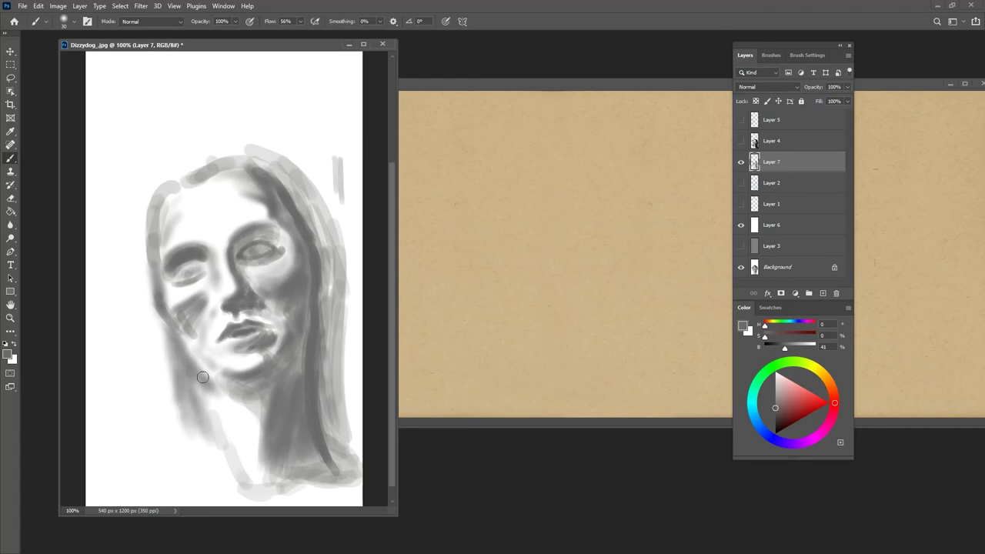
- Darken the left side of the neck against the sketch, then select Hard Round Pressure Opacity
{"action": "left_click", "coordinate": [741, 183]}
{"action": "mouse_move", "coordinate": [185, 387]}
{"action": "left_mouse_down"}
{"action": "mouse_move", "coordinate": [190, 393]}
{"action": "mouse_move", "coordinate": [174, 375]}
{"action": "mouse_move", "coordinate": [165, 389]}
{"action": "mouse_move", "coordinate": [183, 372]}
{"action": "left_mouse_up"}
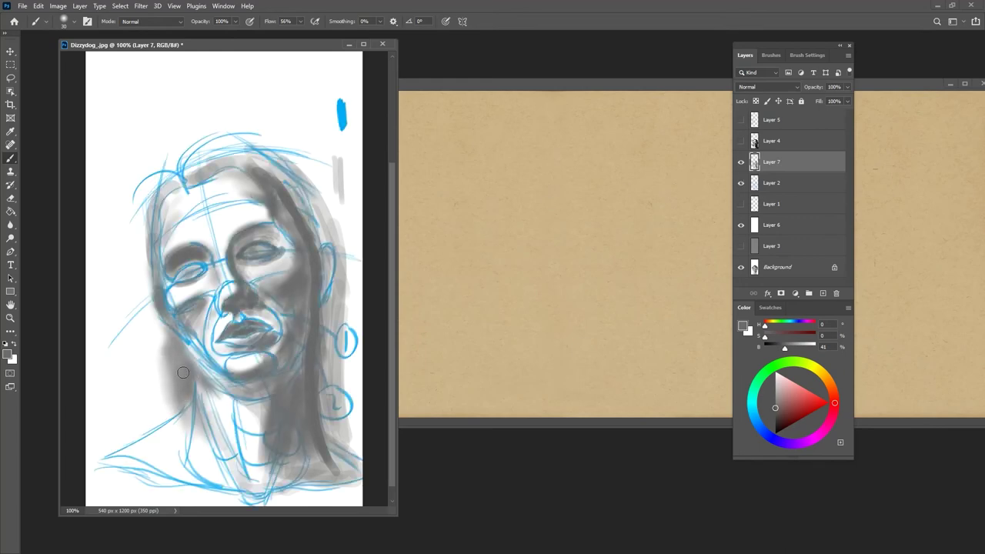
{"action": "mouse_move", "coordinate": [170, 339]}
{"action": "left_mouse_down"}
{"action": "mouse_move", "coordinate": [178, 392]}
{"action": "mouse_move", "coordinate": [194, 370]}
{"action": "mouse_move", "coordinate": [209, 398]}
{"action": "mouse_move", "coordinate": [189, 382]}
{"action": "mouse_move", "coordinate": [194, 411]}
{"action": "mouse_move", "coordinate": [169, 420]}
{"action": "mouse_move", "coordinate": [176, 402]}
{"action": "mouse_move", "coordinate": [151, 312]}
{"action": "mouse_move", "coordinate": [161, 345]}
{"action": "left_mouse_up"}
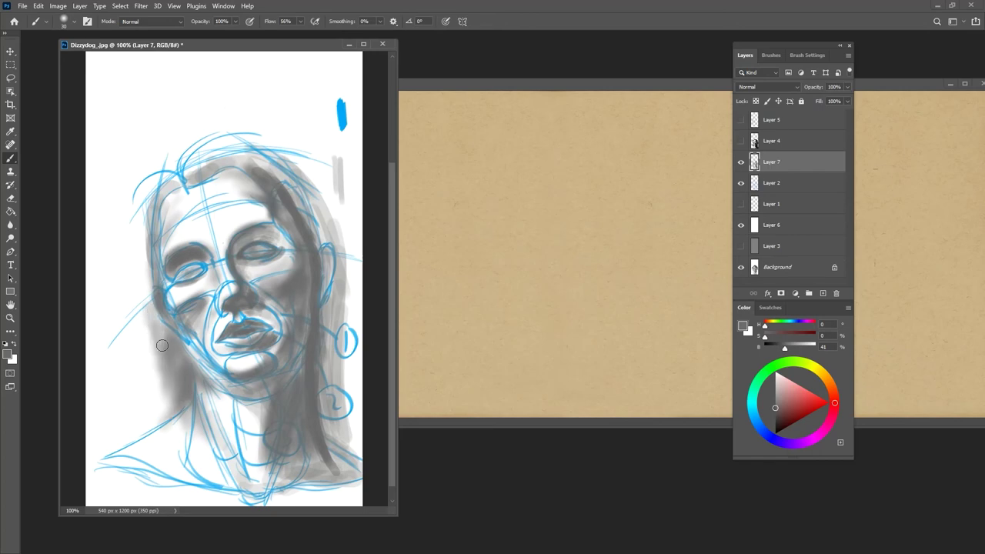
{"action": "left_click", "coordinate": [741, 141]}
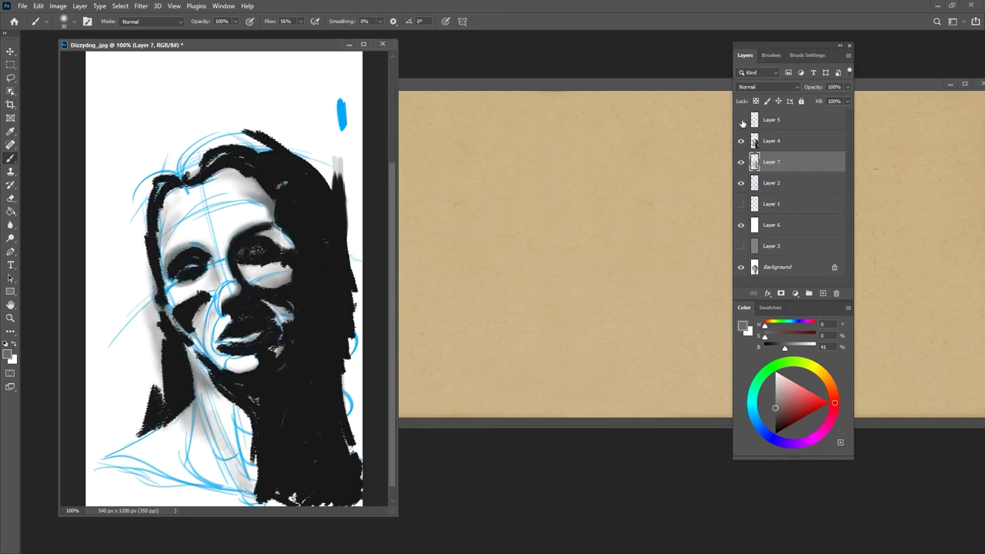
{"action": "left_click", "coordinate": [741, 120]}
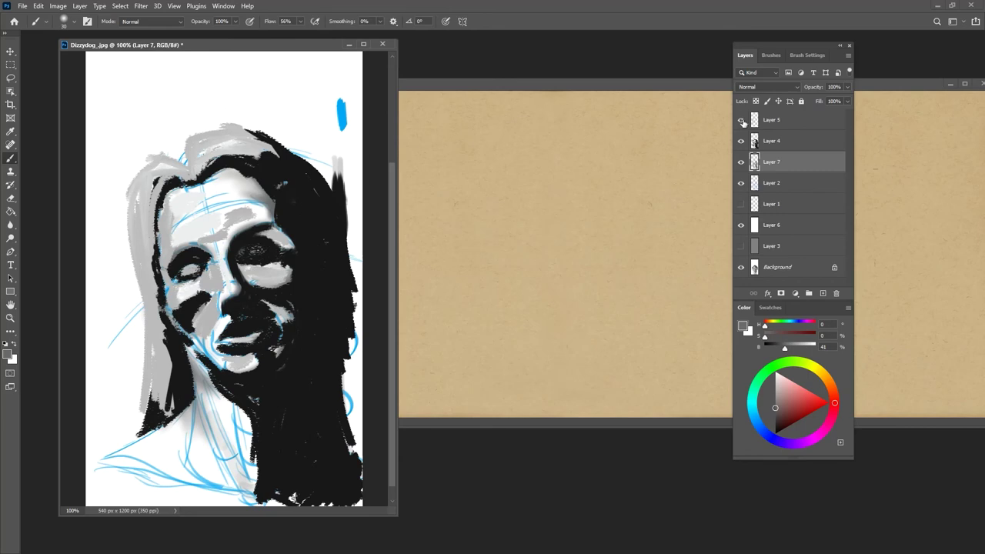
{"action": "left_click", "coordinate": [741, 121]}
{"action": "left_click", "coordinate": [741, 141]}
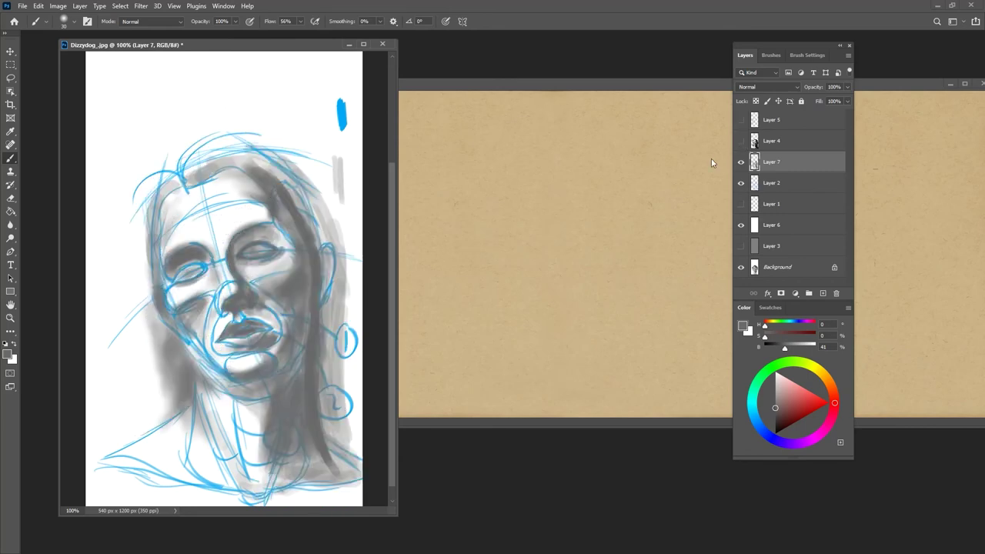
{"action": "left_click", "coordinate": [741, 183]}
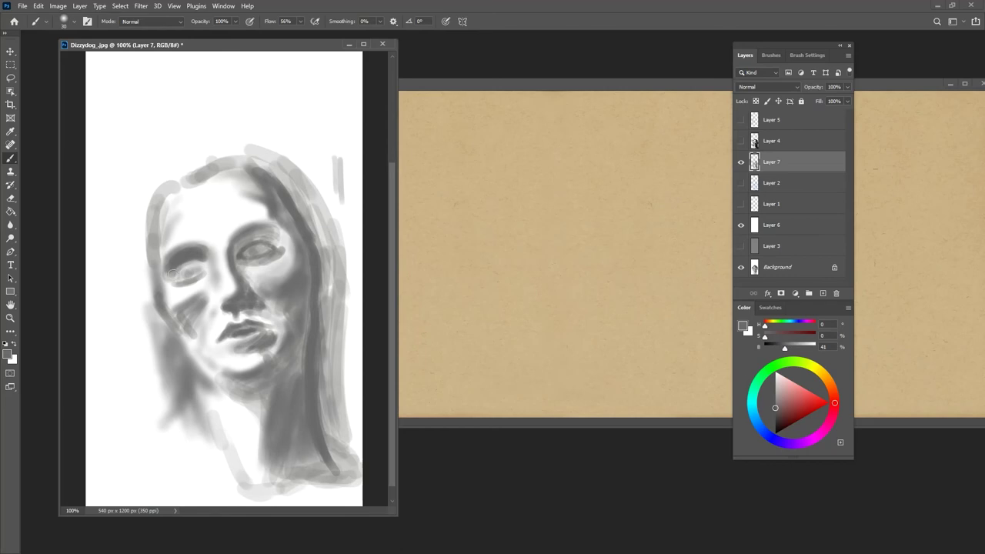
{"action": "left_click", "coordinate": [773, 56]}
{"action": "left_click", "coordinate": [792, 185]}
- At 15 px, deepen shadows around both eyes and lighten the left eye with white
{"action": "key", "text": "bracketleft"}
{"action": "key", "text": "bracketleft"}
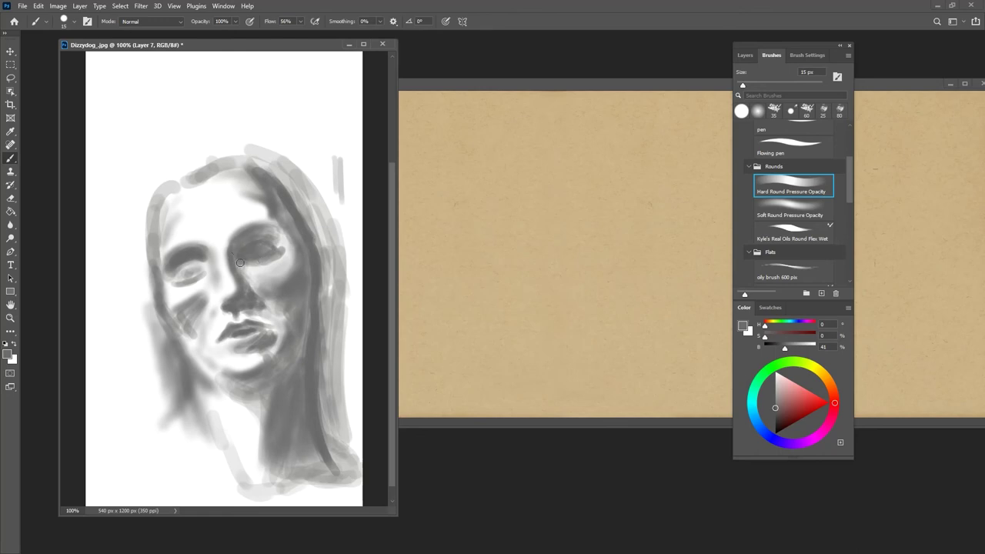
{"action": "mouse_move", "coordinate": [241, 262]}
{"action": "left_mouse_down"}
{"action": "mouse_move", "coordinate": [265, 266]}
{"action": "mouse_move", "coordinate": [252, 266]}
{"action": "mouse_move", "coordinate": [278, 244]}
{"action": "left_mouse_up"}
{"action": "left_click_drag", "start_coordinate": [178, 277], "coordinate": [198, 275]}
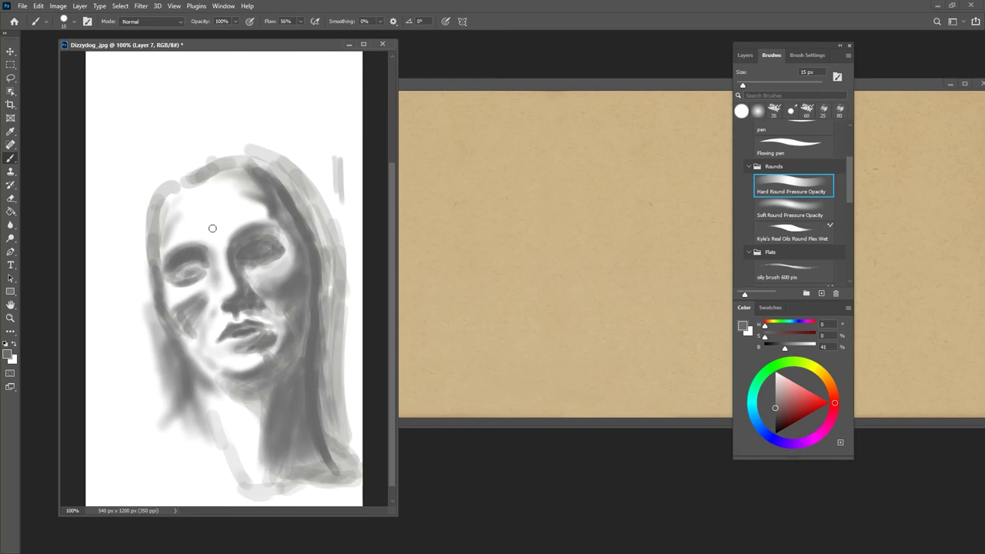
{"action": "key", "text": "x"}
{"action": "left_click_drag", "start_coordinate": [187, 272], "coordinate": [198, 272]}
- Sample a mid grey from the face, review the whole portrait and show the blue sketch
{"action": "key", "text": "alt"}
{"action": "left_click", "coordinate": [286, 276], "text": "alt"}
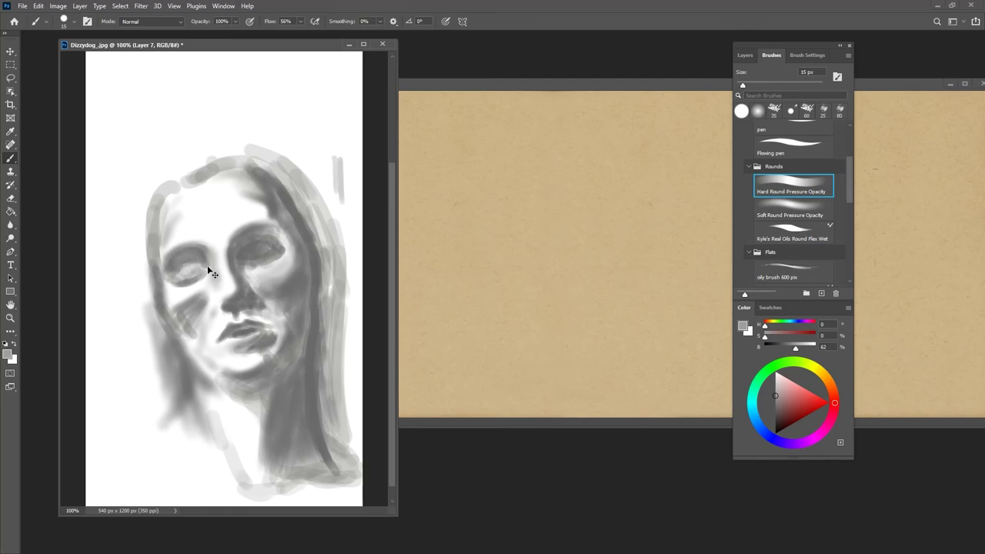
{"action": "key", "text": "ctrl+minus"}
{"action": "key", "text": "ctrl+minus"}
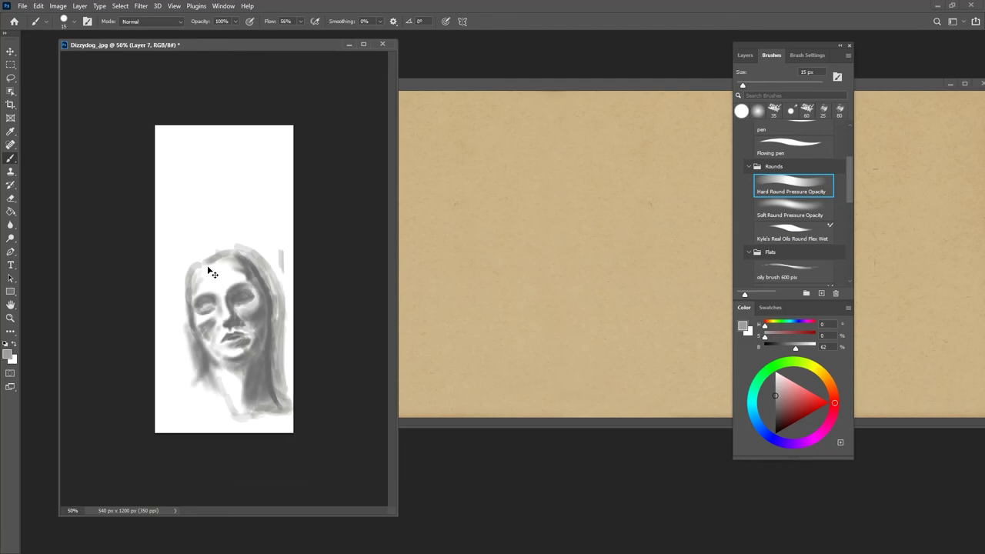
{"action": "key", "text": "ctrl+plus"}
{"action": "key", "text": "ctrl+plus"}
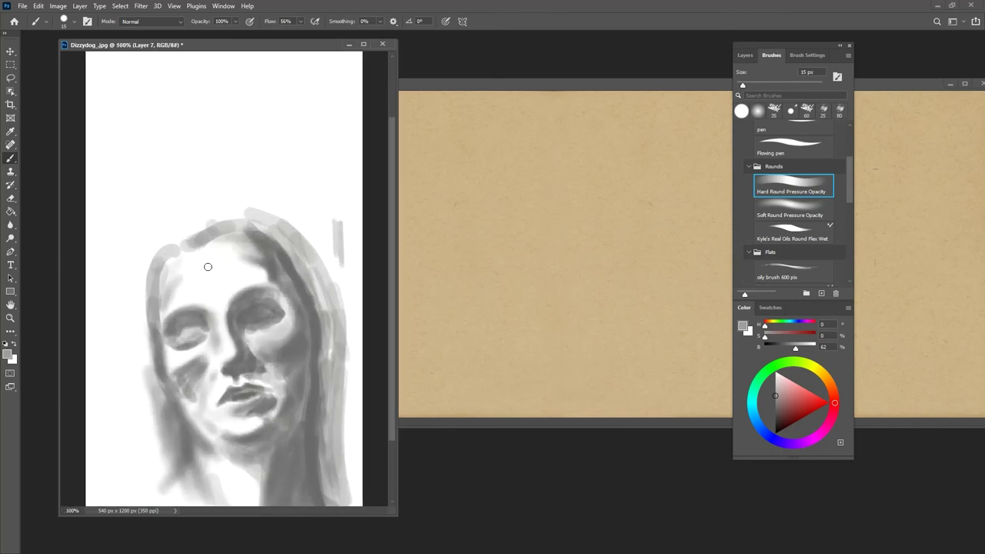
{"action": "left_click", "coordinate": [745, 54]}
{"action": "left_click", "coordinate": [741, 183]}
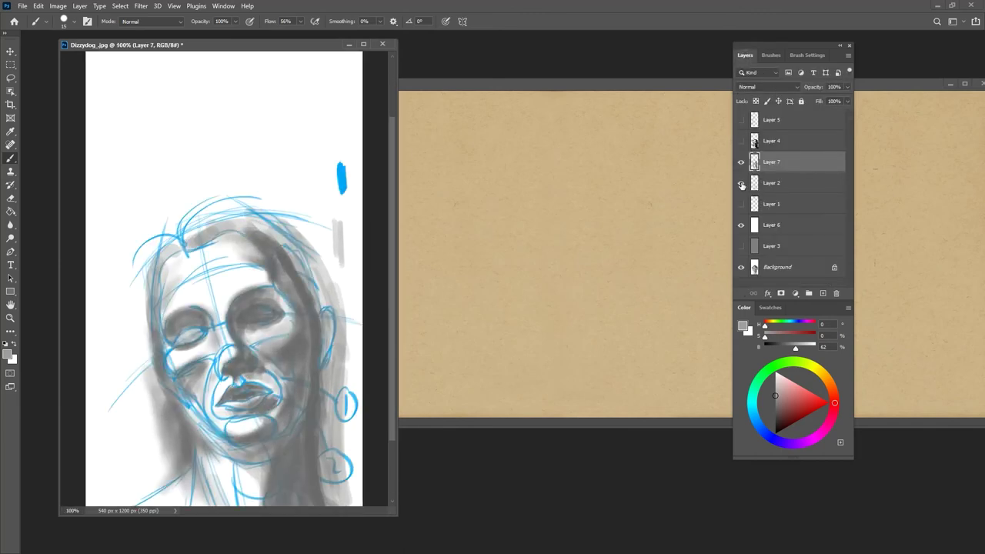
- Flick the Layer 2 sketch visibility several times to compare, leaving it hidden
{"action": "left_click", "coordinate": [742, 184]}
{"action": "left_click", "coordinate": [743, 183]}
{"action": "left_click", "coordinate": [742, 183]}
{"action": "left_click", "coordinate": [741, 183]}
{"action": "left_click", "coordinate": [742, 184]}
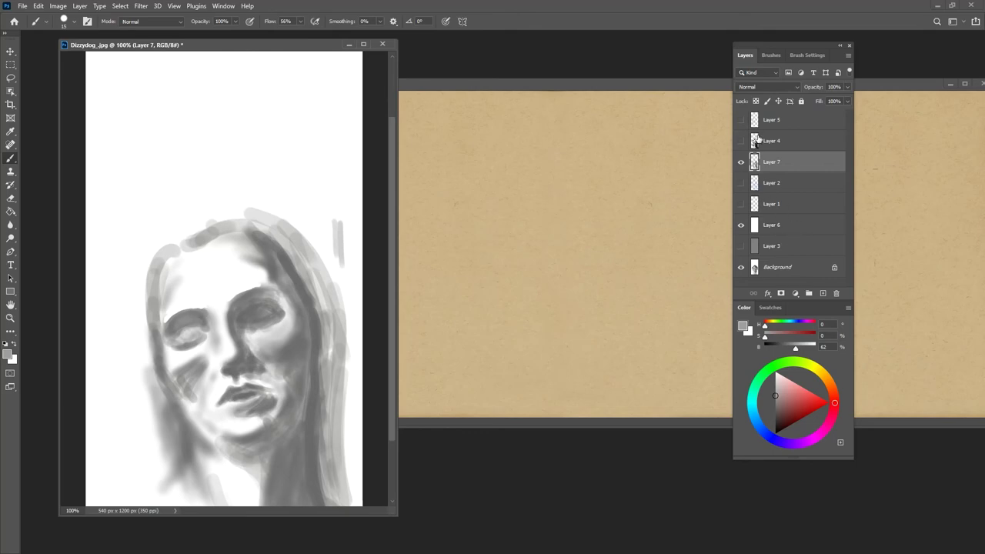
{"action": "left_click", "coordinate": [770, 55]}
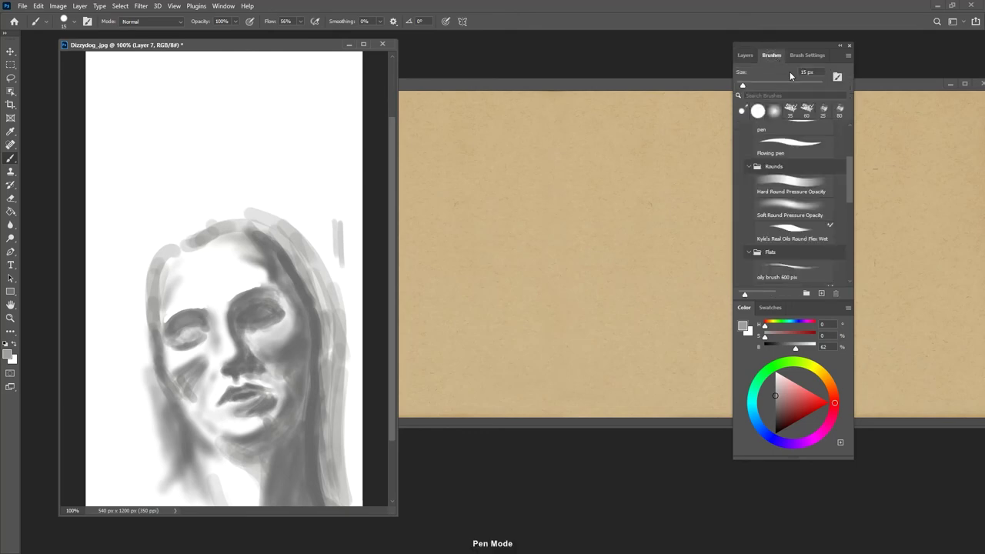
- Sample a darker grey from the face and reduce the brush size
{"action": "left_click", "coordinate": [789, 209]}
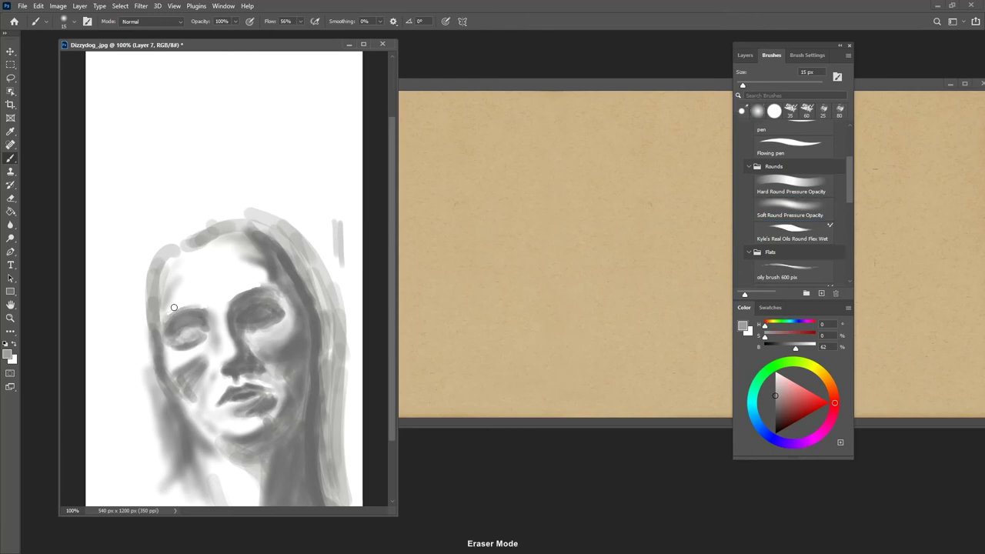
{"action": "key", "text": "period"}
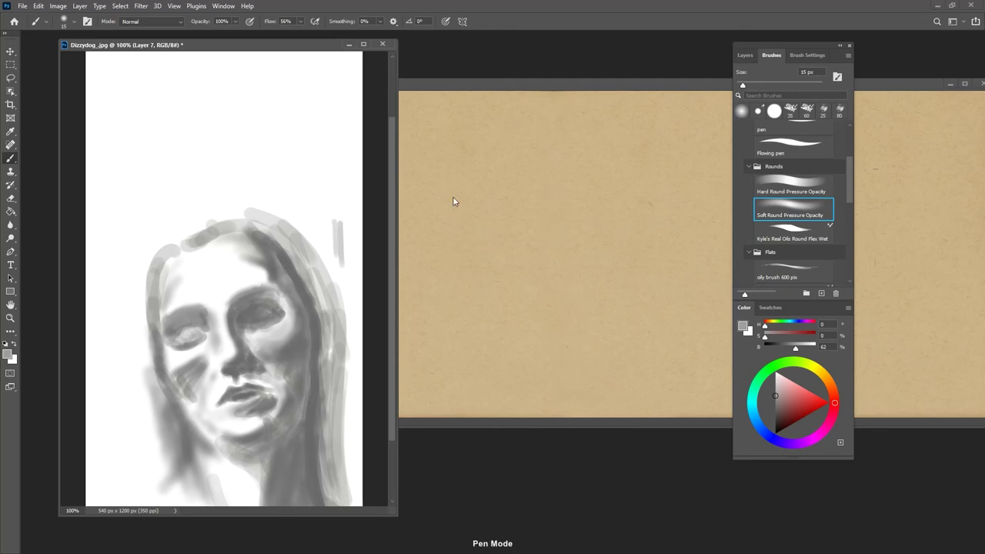
{"action": "key", "text": "comma"}
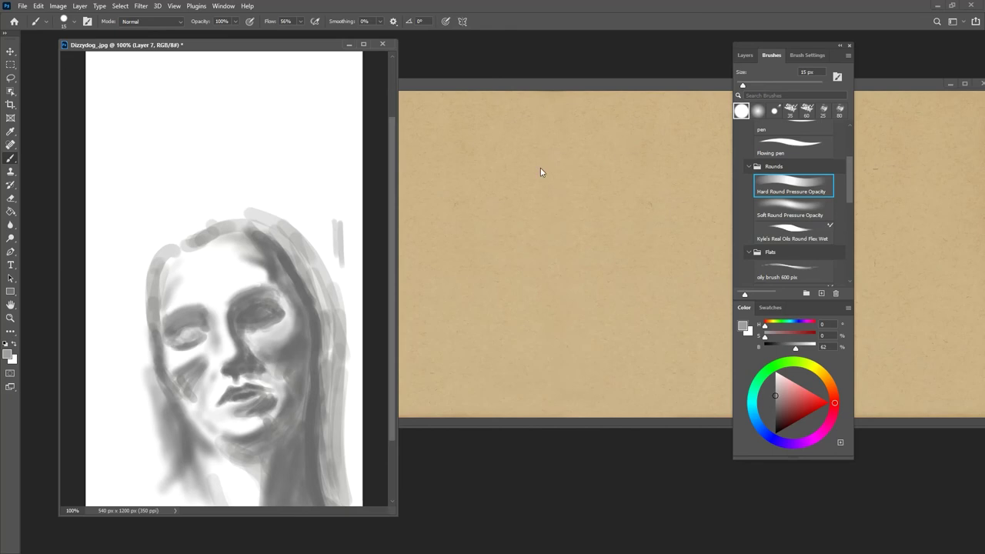
{"action": "key", "text": "alt"}
{"action": "left_click", "coordinate": [306, 286], "text": "alt"}
{"action": "key", "text": "bracketleft"}
{"action": "key", "text": "bracketleft"}
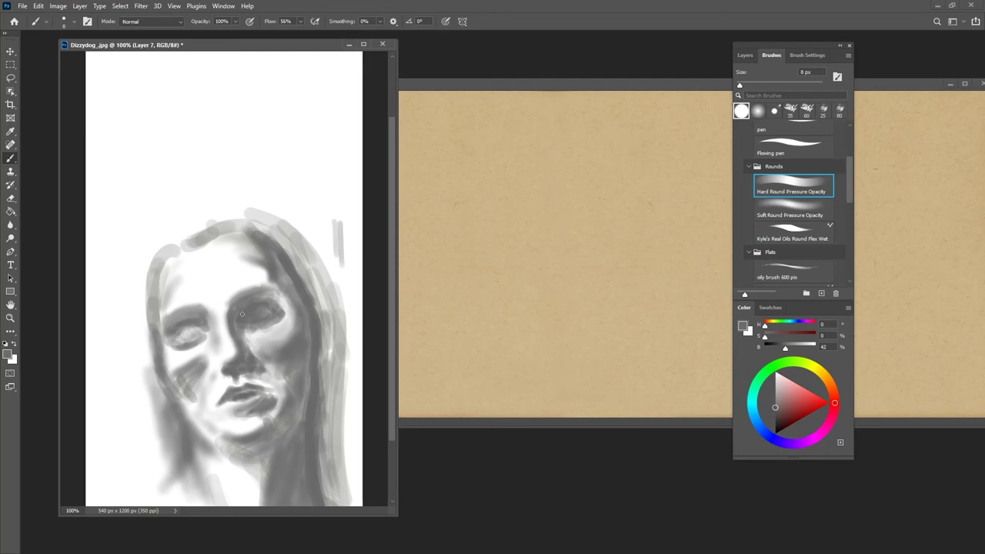
- Review the whole portrait, then return to Soft Round Pressure Opacity with a lighter sampled grey
{"action": "key", "text": "ctrl+minus"}
{"action": "key", "text": "ctrl+minus"}
{"action": "key", "text": "ctrl+minus"}
{"action": "key", "text": "ctrl+minus"}
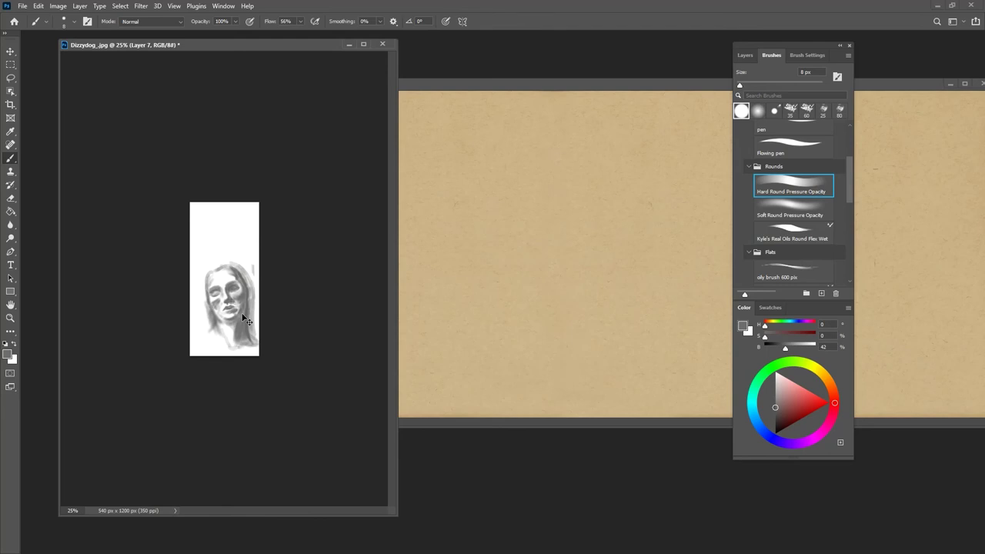
{"action": "key", "text": "ctrl+plus"}
{"action": "key", "text": "ctrl+plus"}
{"action": "key", "text": "ctrl+plus"}
{"action": "key", "text": "ctrl+plus"}
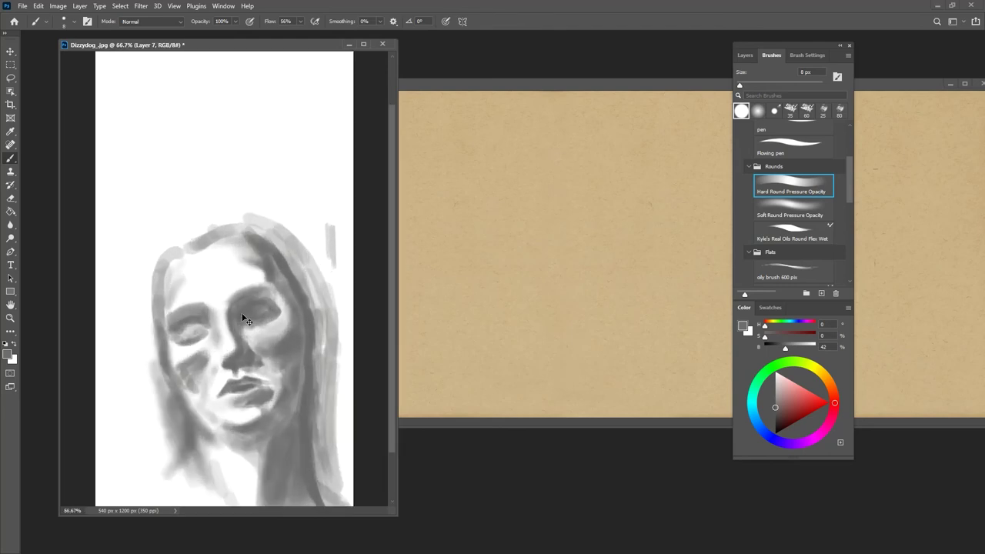
{"action": "key", "text": "ctrl+plus"}
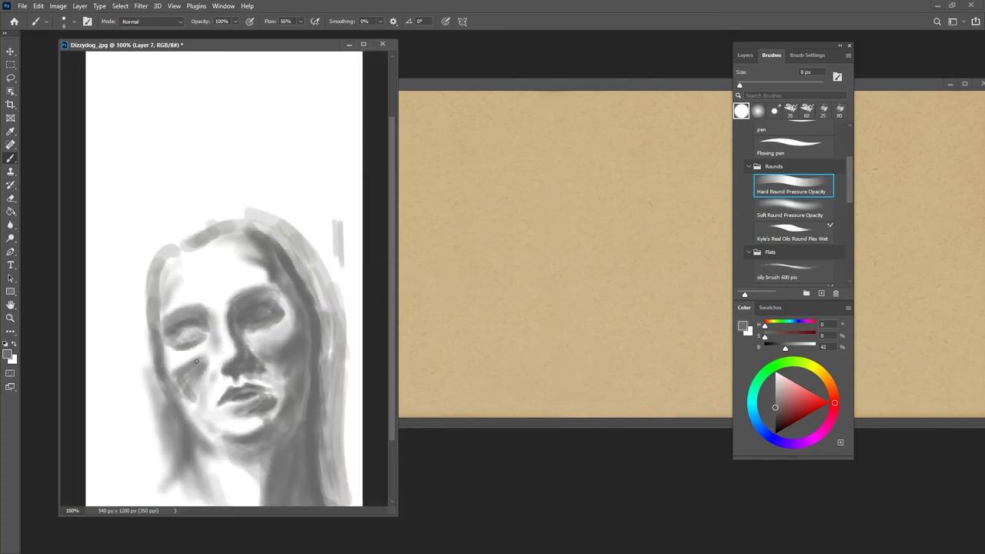
{"action": "key", "text": "period"}
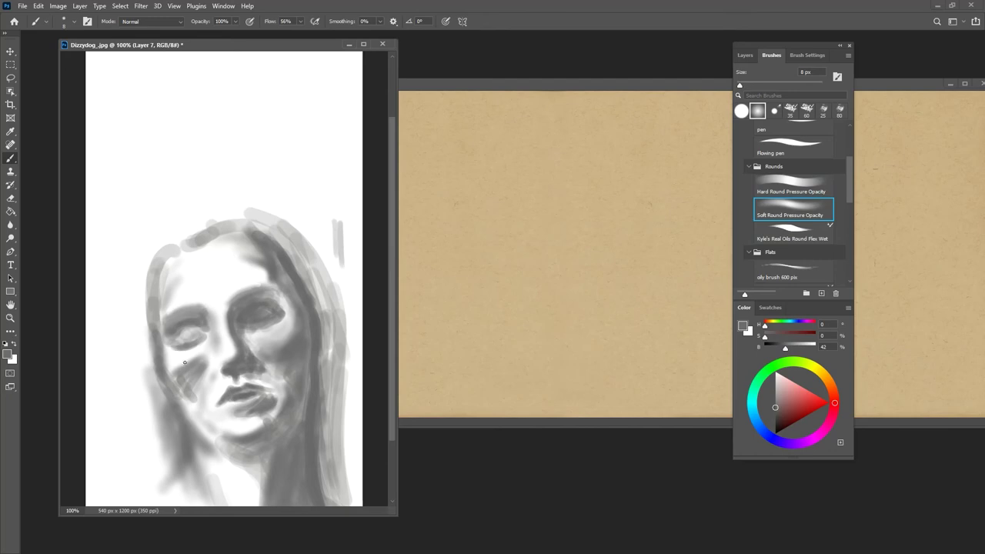
{"action": "left_click", "coordinate": [168, 286], "text": "alt"}
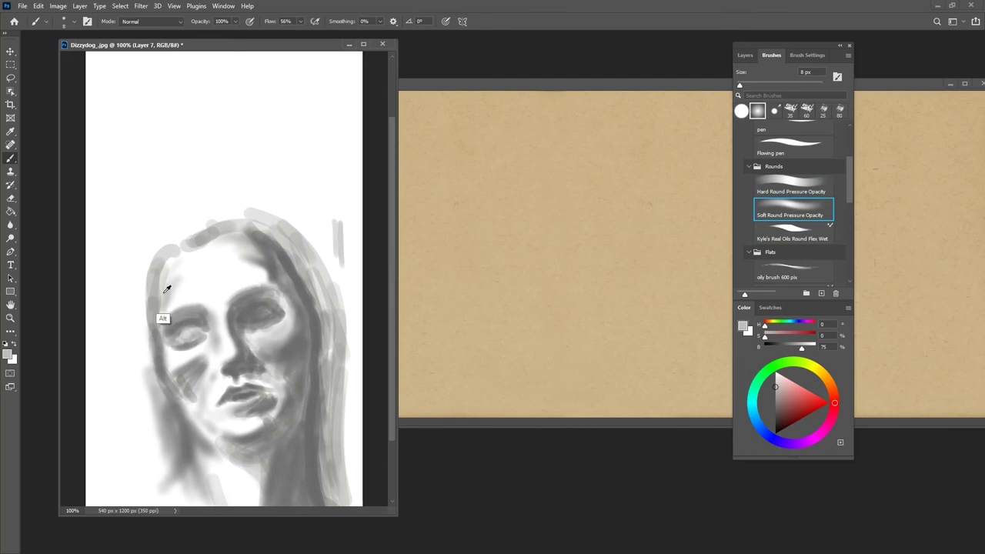
- Erase a light streak on the left cheek and cover it with grey using a 20 px soft brush
{"action": "left_click", "coordinate": [284, 271], "text": "alt"}
{"action": "key", "text": "e"}
{"action": "mouse_move", "coordinate": [194, 364]}
{"action": "left_mouse_down"}
{"action": "mouse_move", "coordinate": [177, 374]}
{"action": "mouse_move", "coordinate": [197, 368]}
{"action": "mouse_move", "coordinate": [182, 369]}
{"action": "mouse_move", "coordinate": [193, 356]}
{"action": "mouse_move", "coordinate": [202, 367]}
{"action": "left_mouse_up"}
{"action": "key", "text": "b"}
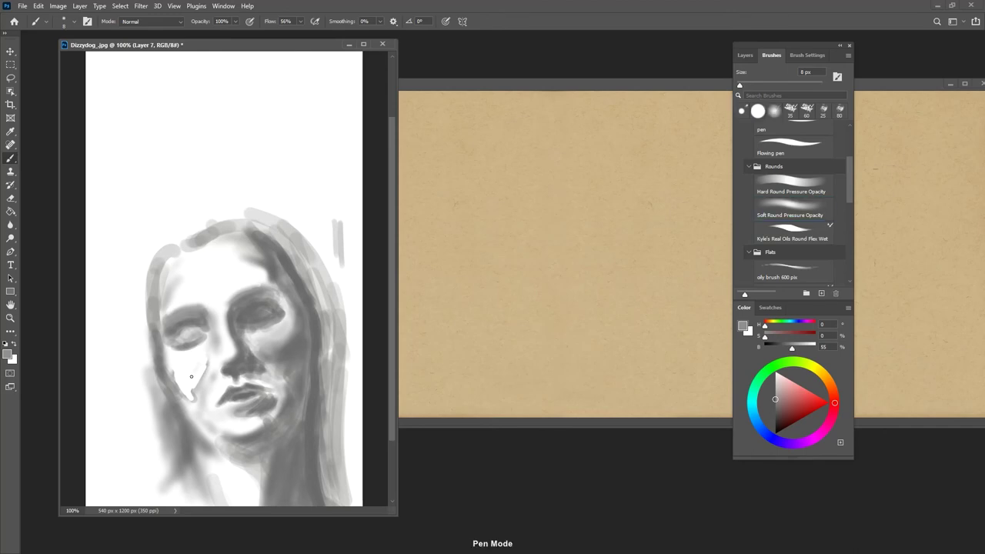
{"action": "key", "text": "period"}
{"action": "key", "text": "bracketright"}
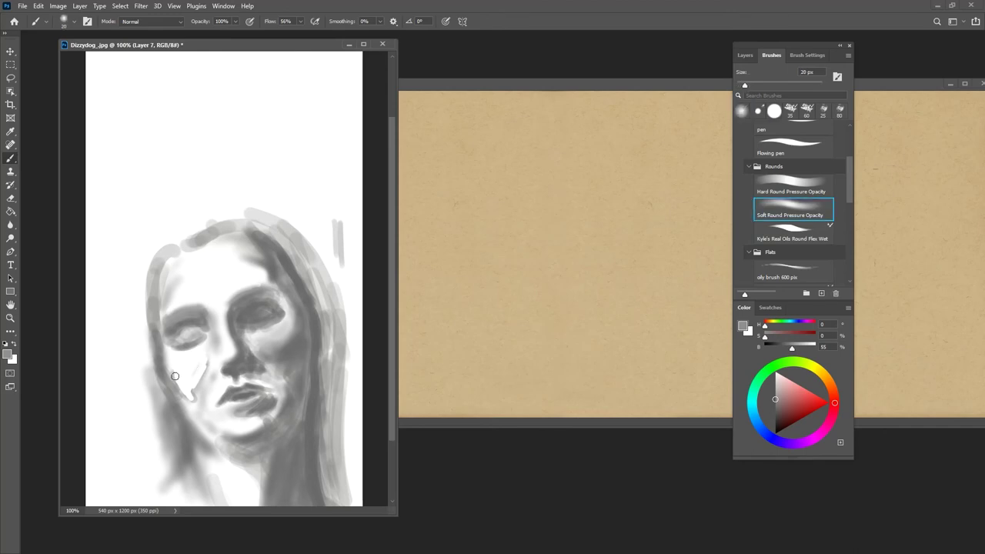
{"action": "left_click_drag", "start_coordinate": [209, 355], "coordinate": [193, 375]}
{"action": "mouse_move", "coordinate": [206, 371]}
{"action": "left_mouse_down"}
{"action": "mouse_move", "coordinate": [191, 400]}
{"action": "mouse_move", "coordinate": [175, 383]}
{"action": "left_mouse_up"}
- Darken another left-cheek streak and sample white, light grey and darker grey tones
{"action": "key", "text": "e"}
{"action": "key", "text": "b"}
{"action": "left_click_drag", "start_coordinate": [170, 374], "coordinate": [195, 380]}
{"action": "left_click", "coordinate": [197, 353], "text": "alt"}
{"action": "key", "text": "ctrl+minus"}
{"action": "key", "text": "ctrl+minus"}
{"action": "key", "text": "ctrl+minus"}
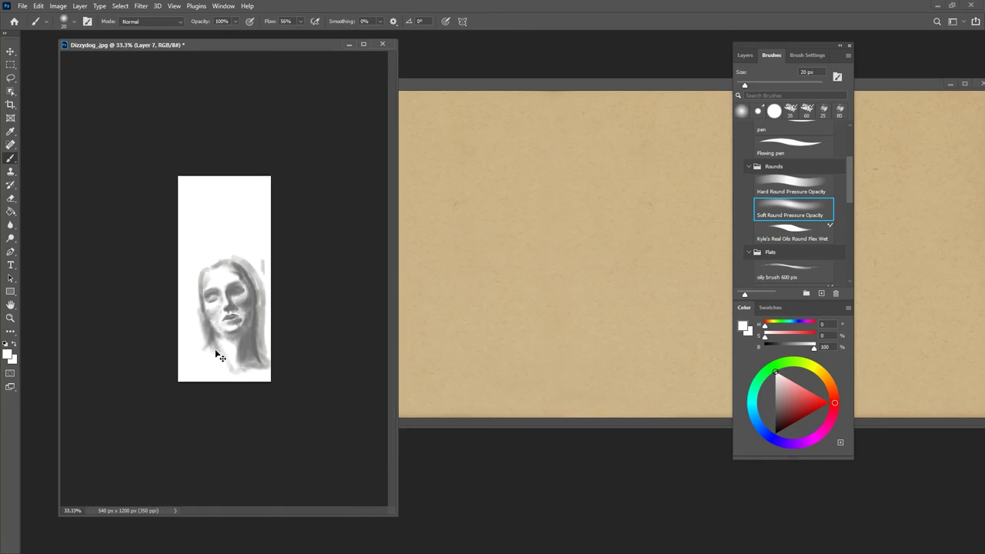
{"action": "key", "text": "ctrl+plus"}
{"action": "key", "text": "ctrl+plus"}
{"action": "key", "text": "ctrl+plus"}
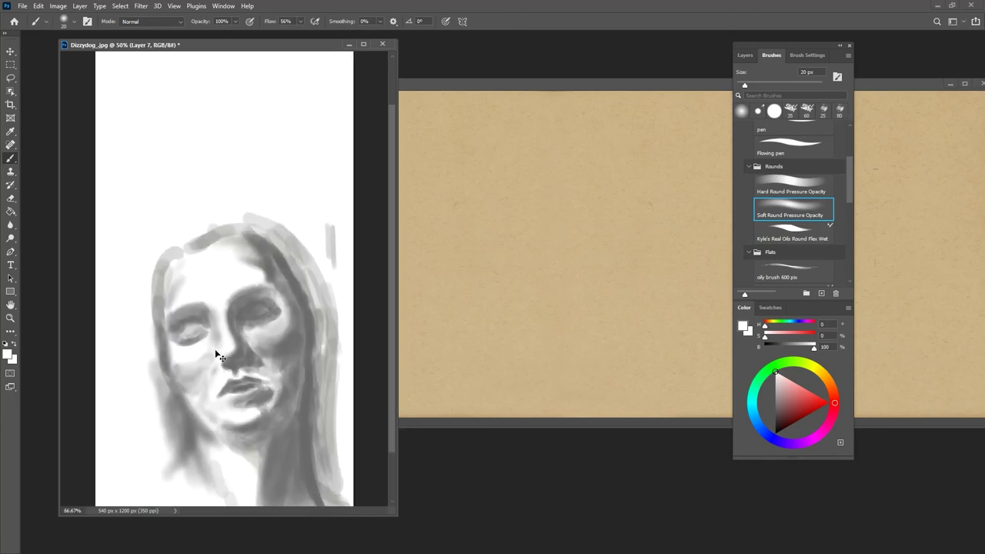
{"action": "left_click", "coordinate": [172, 397], "text": "alt"}
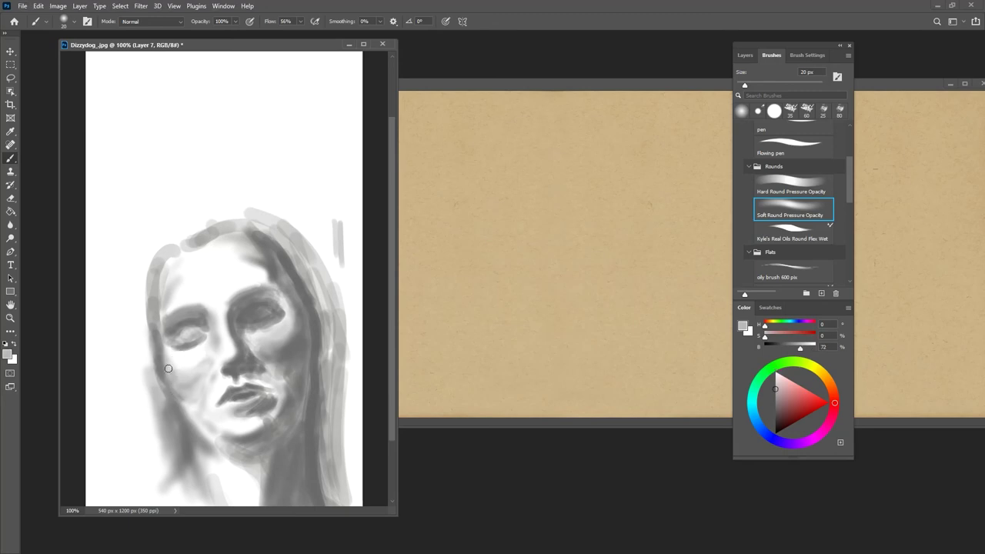
{"action": "left_click", "coordinate": [191, 421], "text": "alt"}
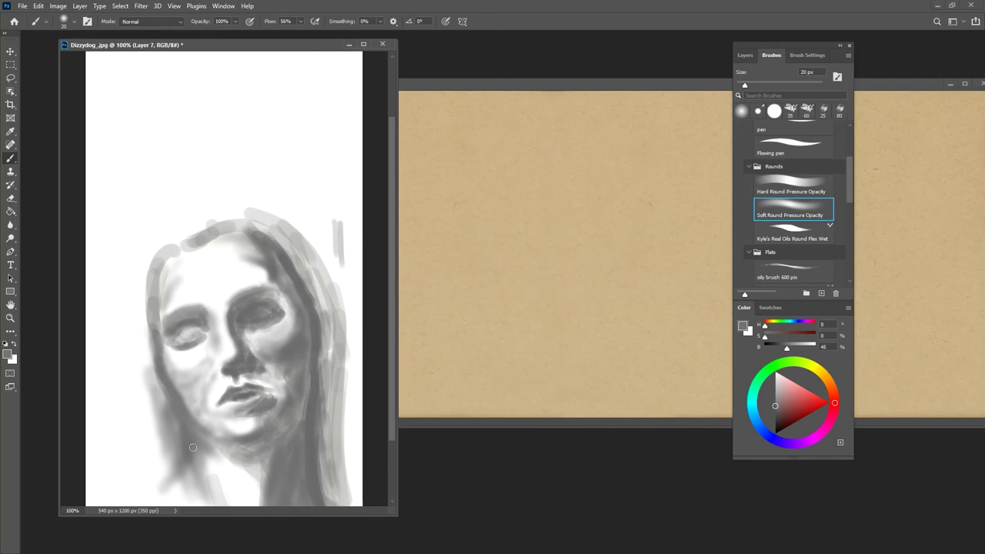
- Shade the cheek beside the mouth with soft mid-grey
{"action": "key", "text": "ctrl+minus"}
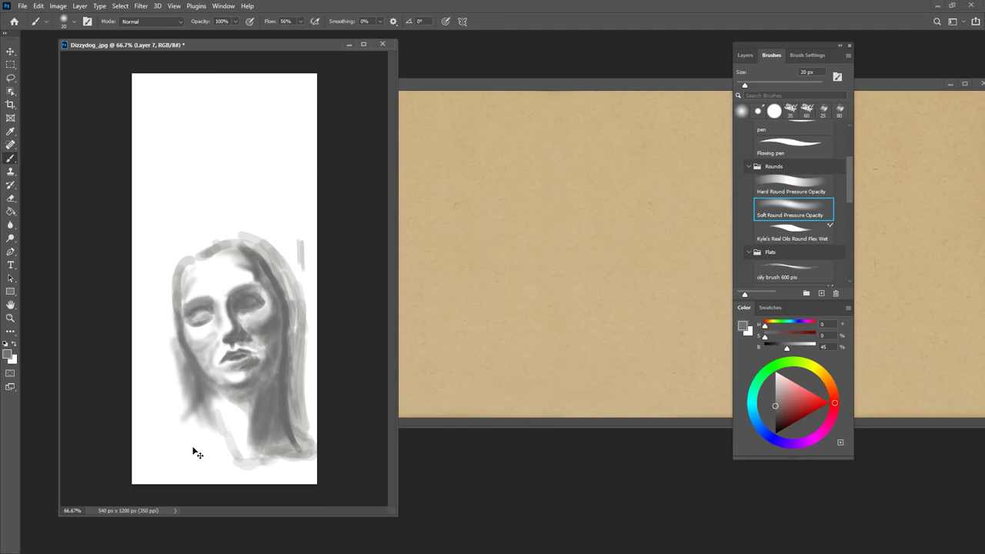
{"action": "key", "text": "ctrl+minus"}
{"action": "key", "text": "ctrl+minus"}
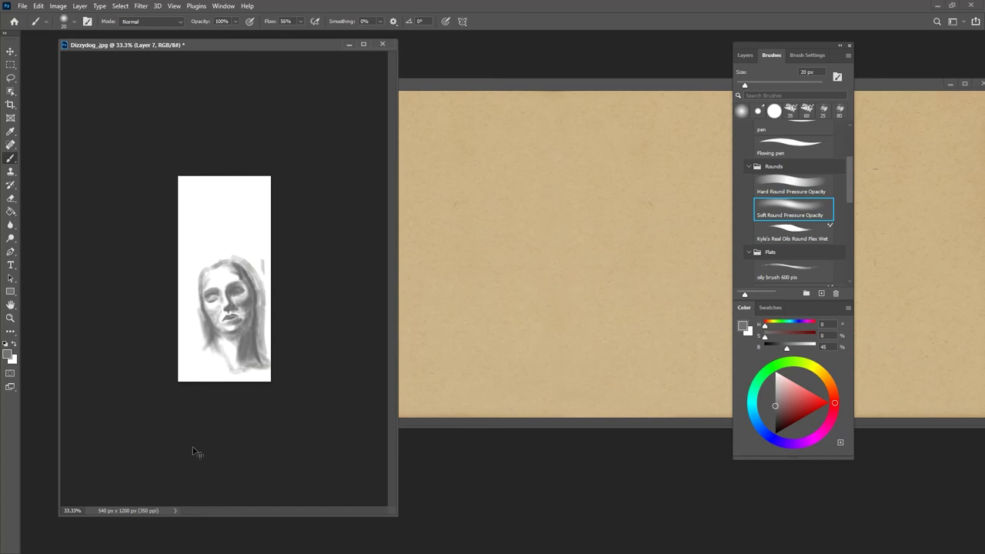
{"action": "scroll", "coordinate": [192, 452], "scroll_direction": "up", "scroll_amount": 3}
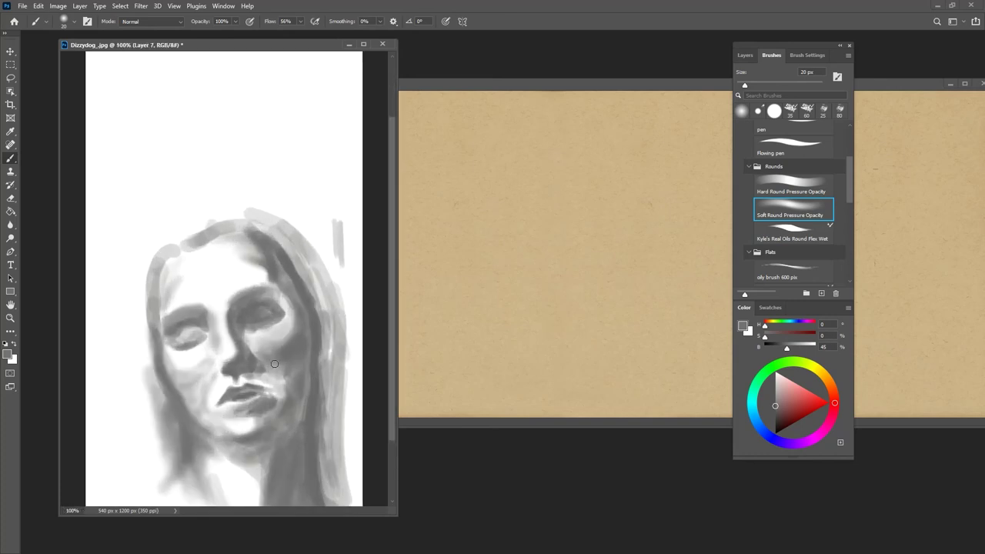
{"action": "left_click_drag", "start_coordinate": [285, 388], "coordinate": [289, 386]}
{"action": "left_click", "coordinate": [745, 55]}
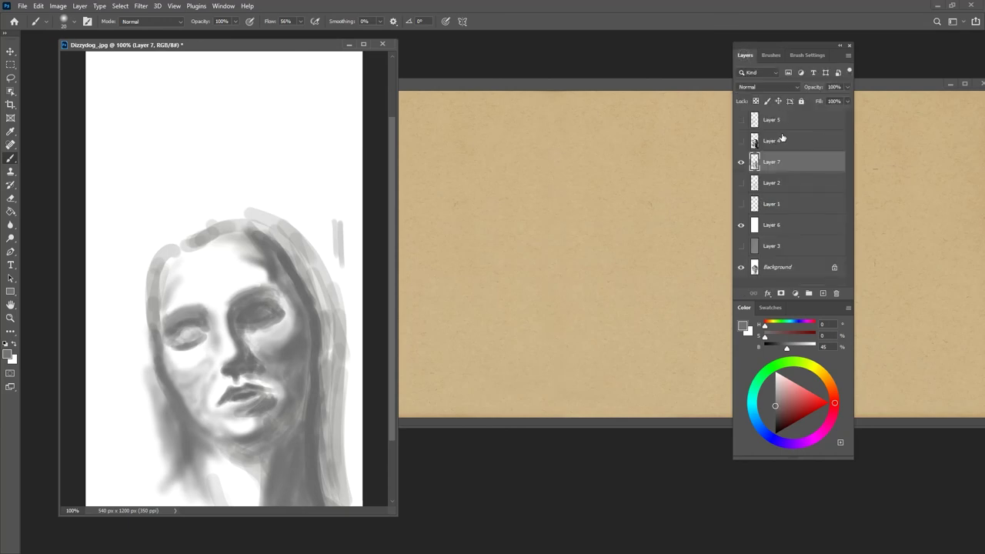
{"action": "left_click", "coordinate": [741, 183]}
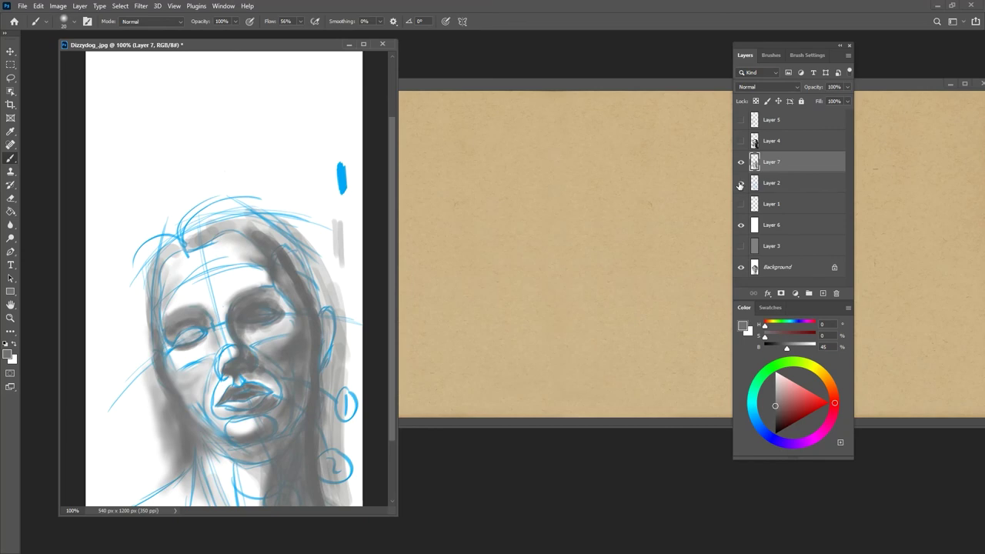
{"action": "left_click", "coordinate": [741, 184]}
{"action": "left_click", "coordinate": [740, 184]}
{"action": "left_click", "coordinate": [740, 185]}
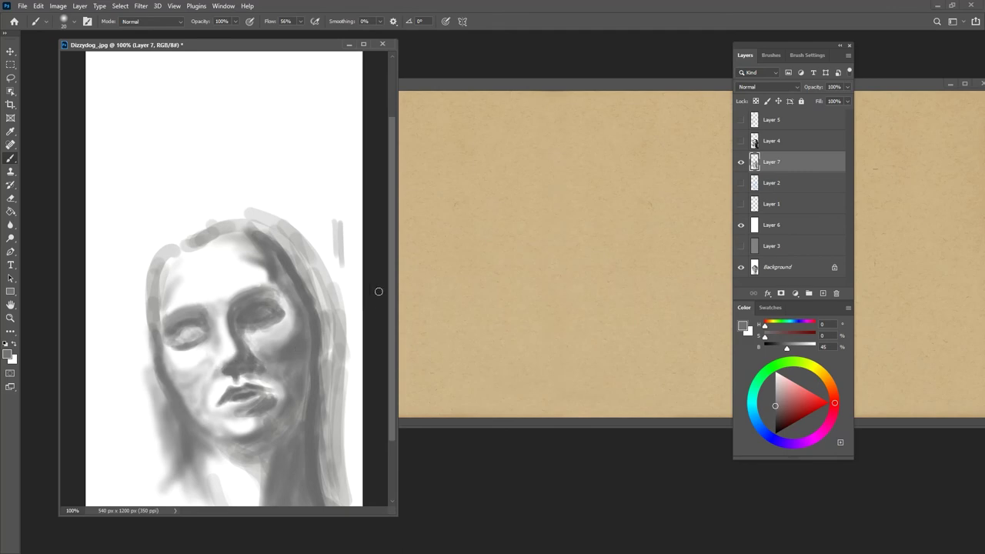
{"action": "scroll", "coordinate": [393, 298], "scroll_direction": "down", "scroll_amount": 2}
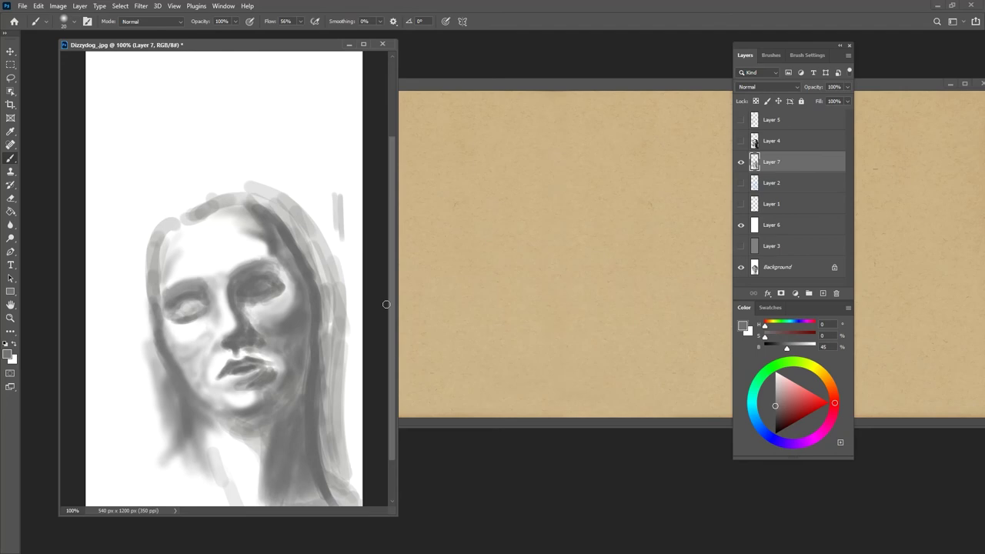
{"action": "left_click", "coordinate": [771, 54]}
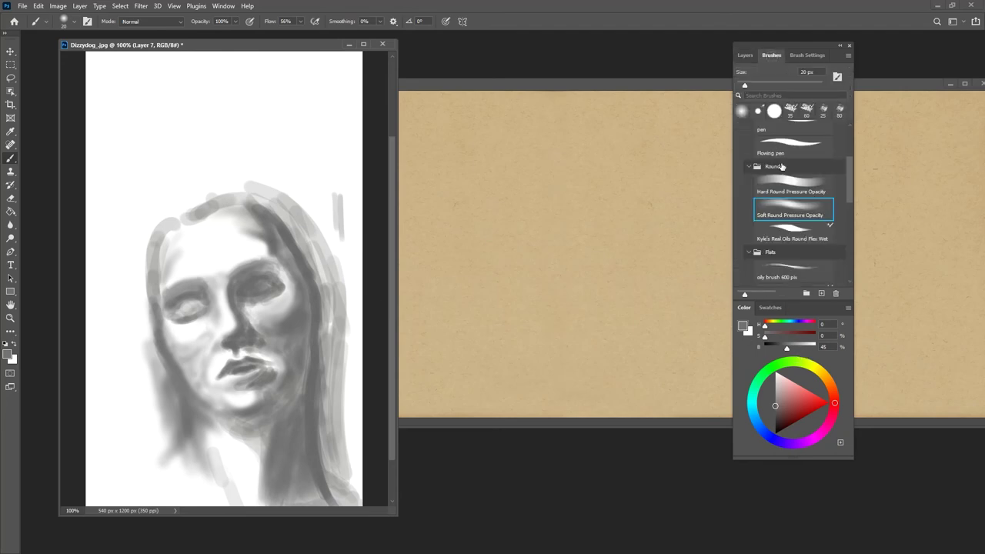
- Choose Hard Round Pressure Opacity and dab a dark pupil in the left eye and a nostril
{"action": "left_click", "coordinate": [782, 183]}
{"action": "left_click", "coordinate": [768, 436]}
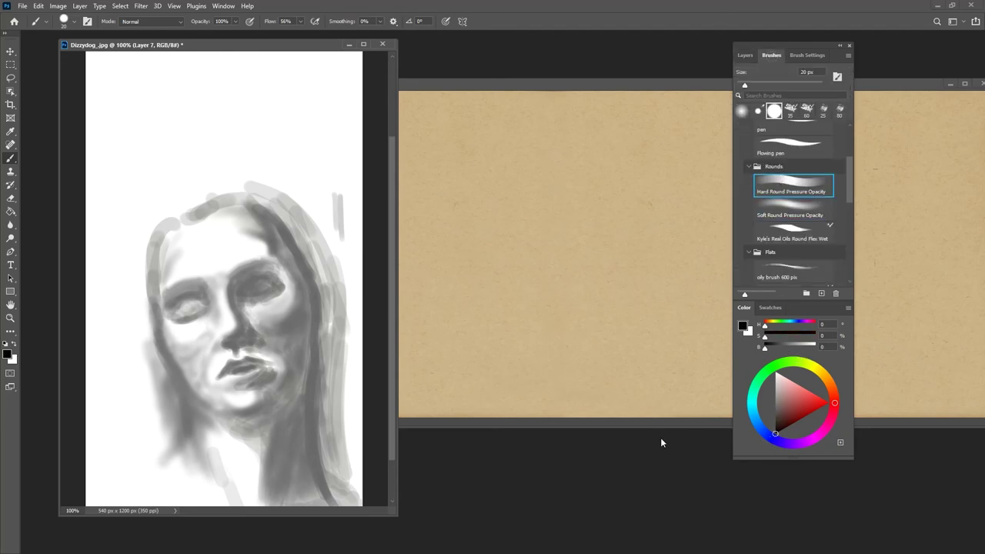
{"action": "left_click", "coordinate": [188, 307]}
{"action": "left_click", "coordinate": [187, 308]}
{"action": "left_click", "coordinate": [227, 344]}
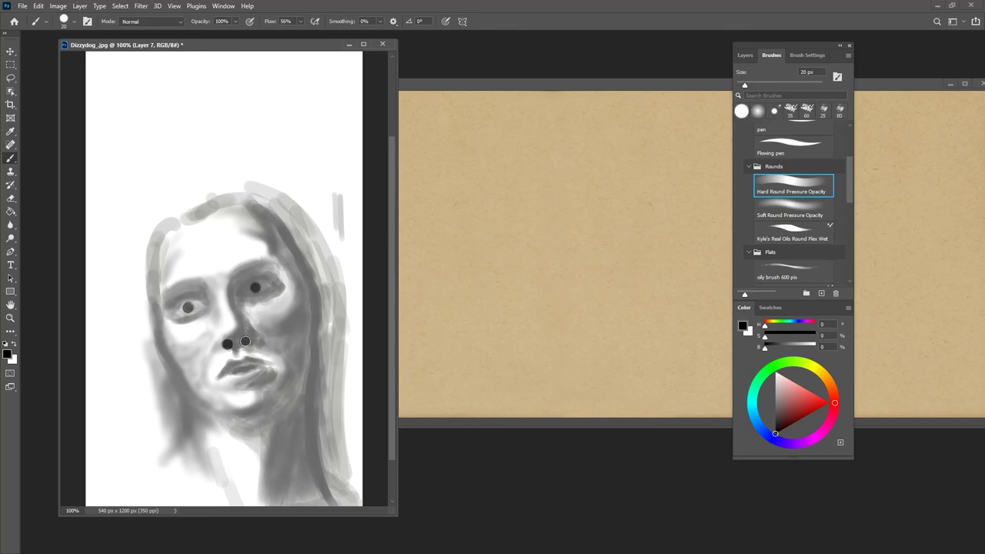
{"action": "scroll", "coordinate": [242, 342], "scroll_direction": "down", "scroll_amount": 3}
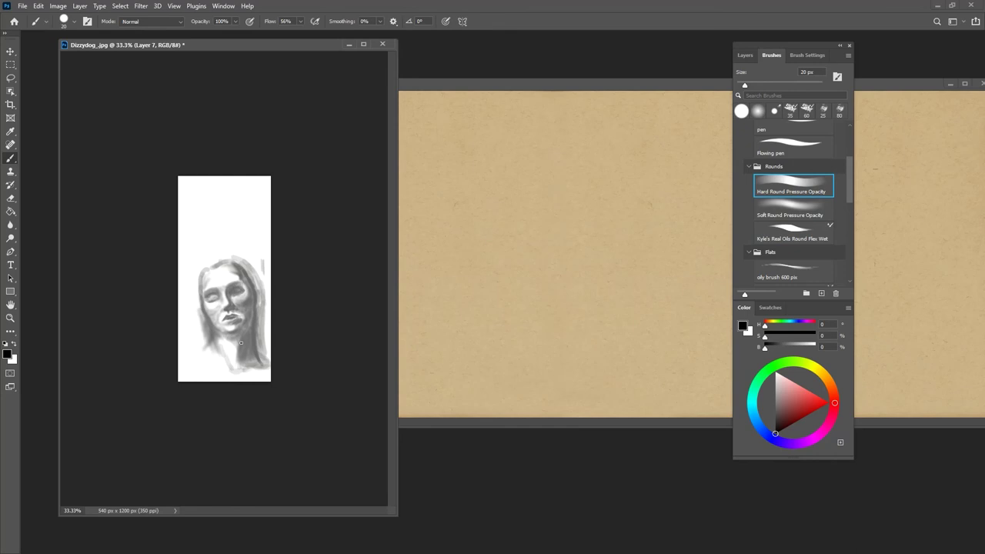
{"action": "scroll", "coordinate": [240, 343], "scroll_direction": "up", "scroll_amount": 3}
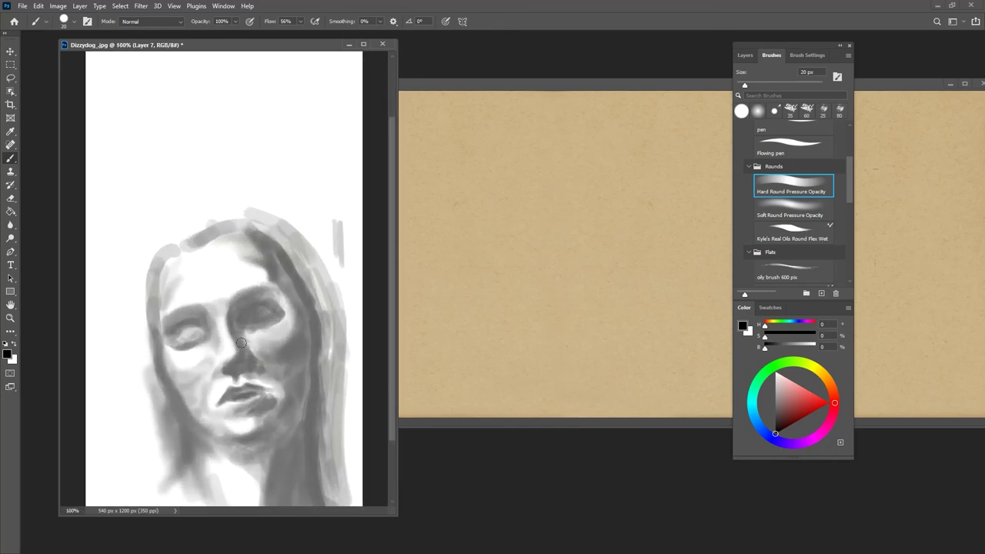
- Pick a darker grey, shrink the brush to 15 px and darken the right-side hair strand
{"action": "left_click", "coordinate": [774, 408]}
{"action": "left_click_drag", "start_coordinate": [775, 409], "coordinate": [775, 411]}
{"action": "left_click_drag", "start_coordinate": [393, 252], "coordinate": [393, 275]}
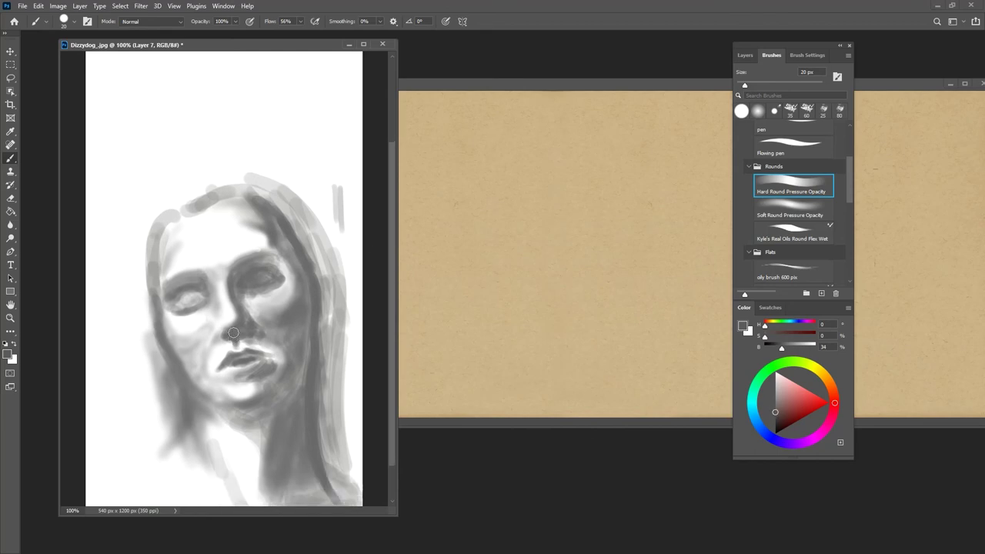
{"action": "key", "text": "bracketleft"}
{"action": "left_click", "coordinate": [774, 416]}
{"action": "mouse_move", "coordinate": [283, 219]}
{"action": "left_mouse_down"}
{"action": "mouse_move", "coordinate": [305, 253]}
{"action": "mouse_move", "coordinate": [269, 205]}
{"action": "mouse_move", "coordinate": [279, 209]}
{"action": "left_mouse_up"}
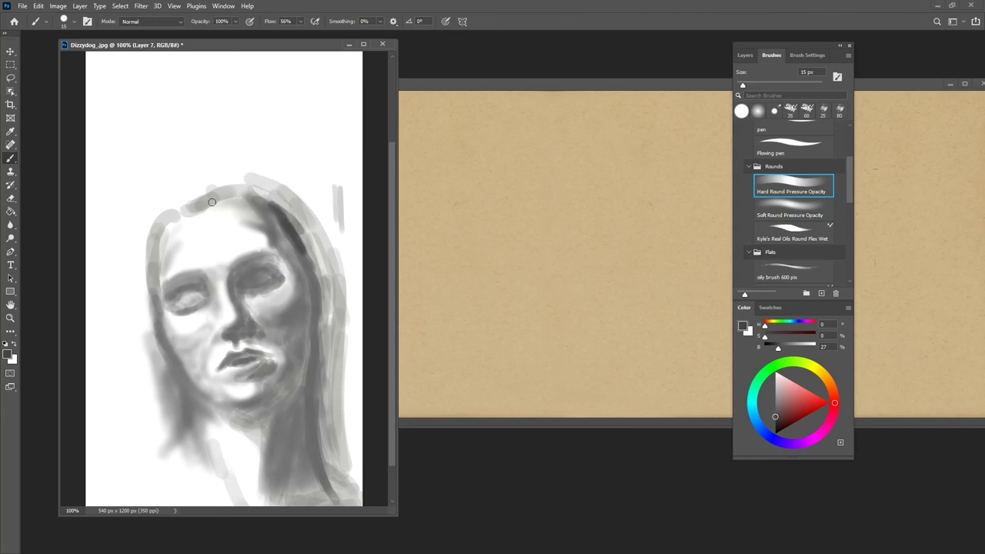
- Stroke a dark grey band along the top hairline, then sample dark grey with the Soft Round Pressure Opacity brush
{"action": "mouse_move", "coordinate": [201, 208]}
{"action": "left_mouse_down"}
{"action": "mouse_move", "coordinate": [237, 196]}
{"action": "mouse_move", "coordinate": [276, 206]}
{"action": "mouse_move", "coordinate": [197, 206]}
{"action": "mouse_move", "coordinate": [219, 193]}
{"action": "mouse_move", "coordinate": [273, 208]}
{"action": "mouse_move", "coordinate": [227, 194]}
{"action": "mouse_move", "coordinate": [174, 208]}
{"action": "mouse_move", "coordinate": [153, 281]}
{"action": "mouse_move", "coordinate": [152, 256]}
{"action": "mouse_move", "coordinate": [155, 304]}
{"action": "mouse_move", "coordinate": [151, 259]}
{"action": "mouse_move", "coordinate": [155, 306]}
{"action": "mouse_move", "coordinate": [168, 284]}
{"action": "left_mouse_up"}
{"action": "mouse_move", "coordinate": [209, 196]}
{"action": "left_mouse_down"}
{"action": "mouse_move", "coordinate": [186, 210]}
{"action": "mouse_move", "coordinate": [262, 198]}
{"action": "left_mouse_up"}
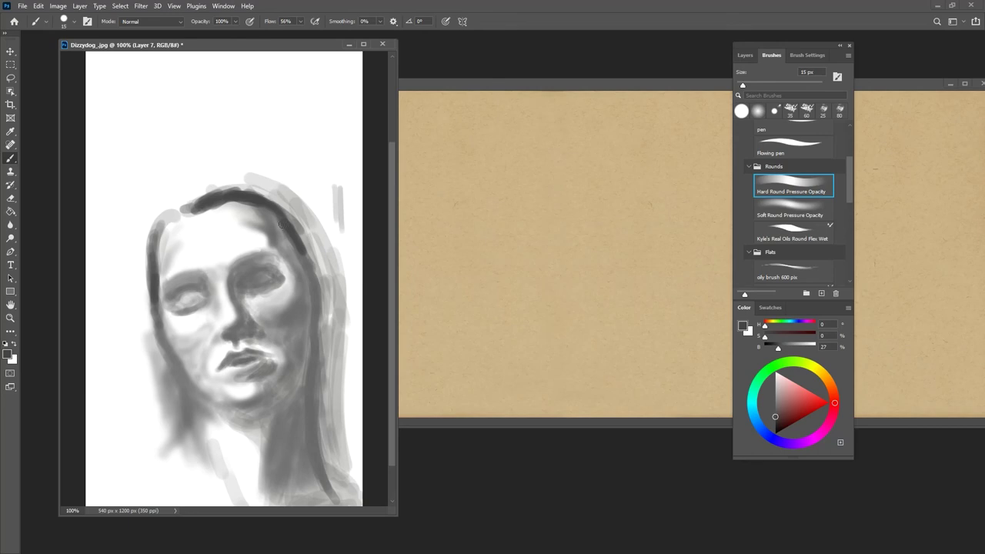
{"action": "left_click", "coordinate": [759, 112]}
{"action": "left_click", "coordinate": [287, 198], "text": "alt"}
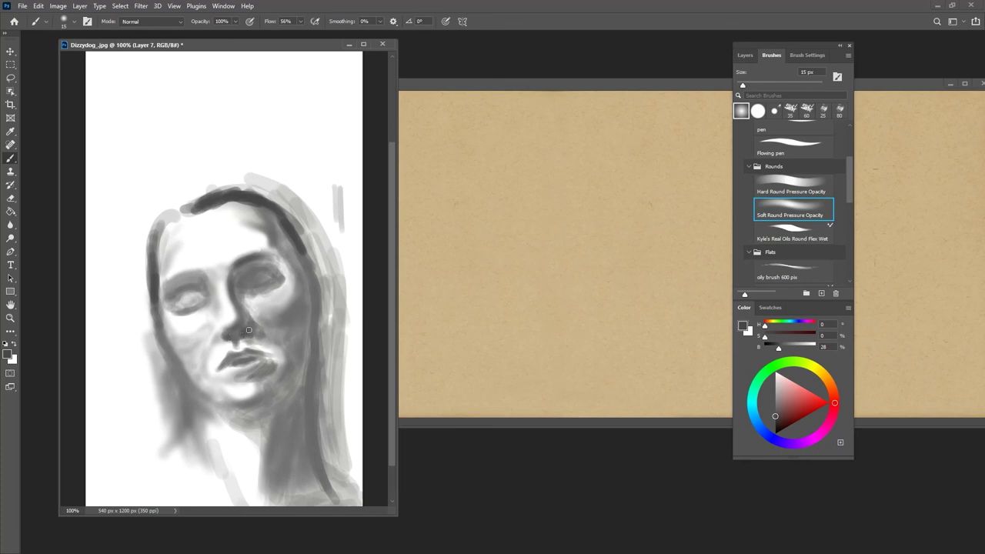
- Paint dark accents beside the nose, along the lips and on the neck and hair edge
{"action": "left_click_drag", "start_coordinate": [229, 332], "coordinate": [225, 334]}
{"action": "left_click_drag", "start_coordinate": [235, 362], "coordinate": [246, 359]}
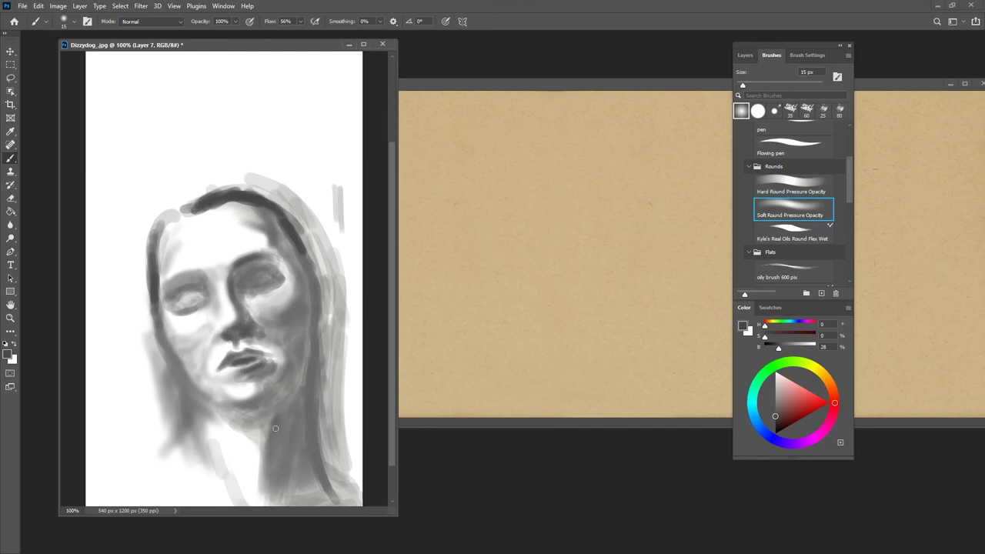
{"action": "left_click_drag", "start_coordinate": [275, 460], "coordinate": [274, 474]}
{"action": "left_click_drag", "start_coordinate": [313, 363], "coordinate": [316, 398]}
{"action": "key", "text": "ctrl+minus"}
{"action": "key", "text": "ctrl+minus"}
{"action": "key", "text": "ctrl+minus"}
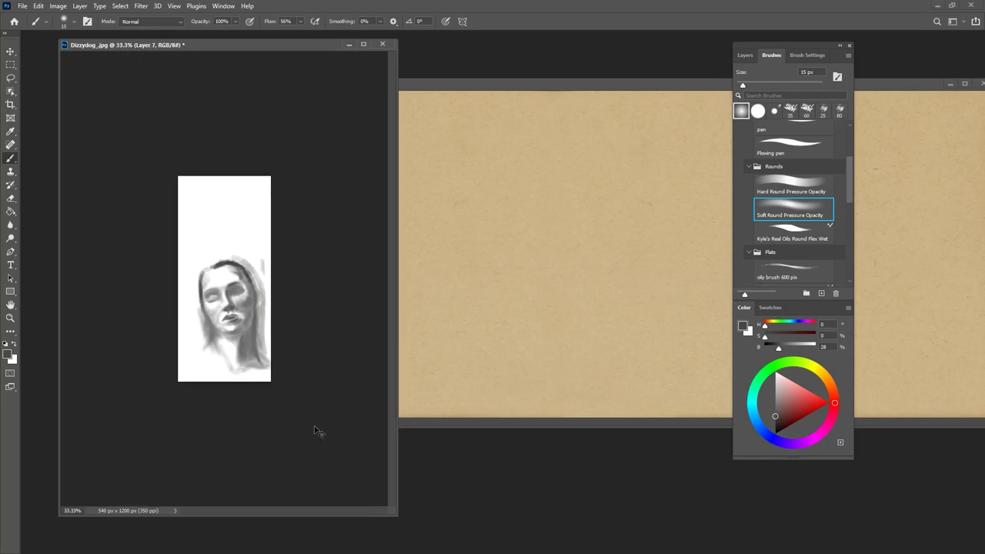
{"action": "key", "text": "ctrl+plus"}
{"action": "key", "text": "ctrl+plus"}
{"action": "key", "text": "ctrl+plus"}
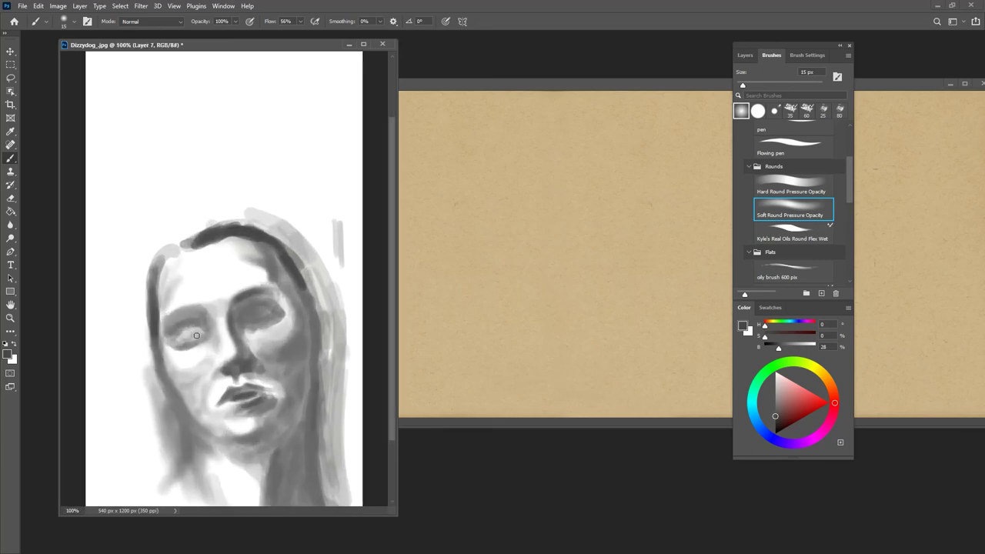
- Sample light and mid greys from the face, swap to white, and bring Blank Toned Paper WideFlat.psd forward
{"action": "left_click", "coordinate": [202, 334], "text": "alt"}
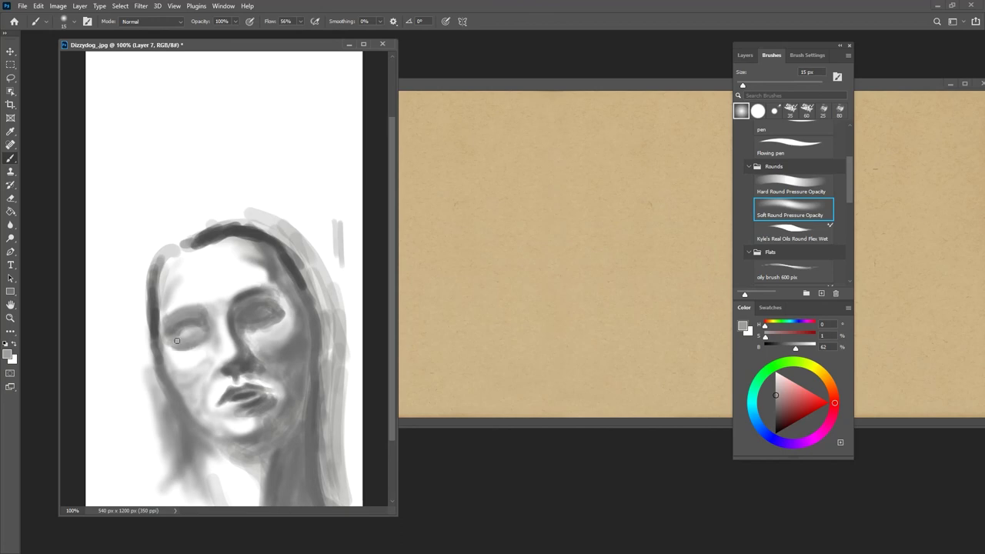
{"action": "key", "text": "x"}
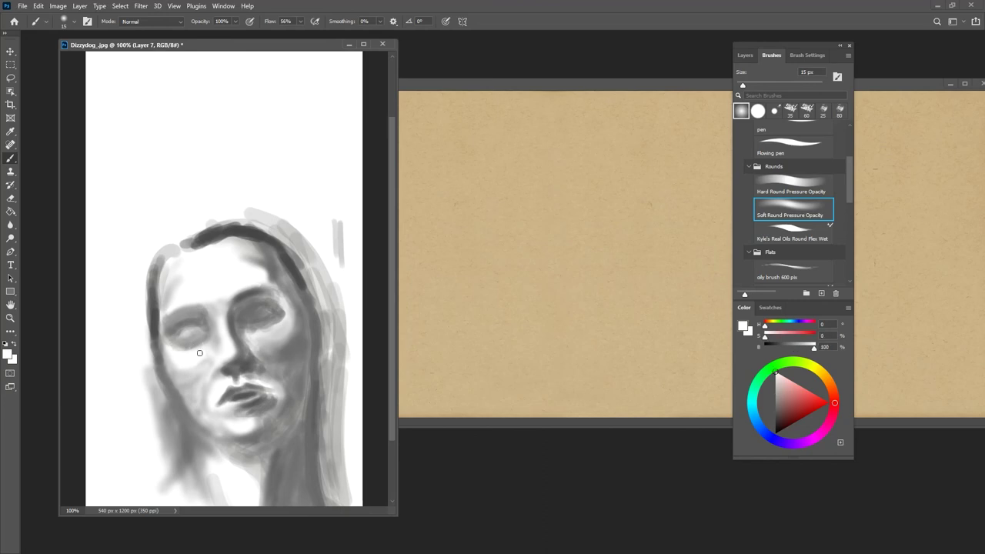
{"action": "left_click", "coordinate": [273, 324], "text": "alt"}
{"action": "left_click", "coordinate": [294, 323], "text": "alt"}
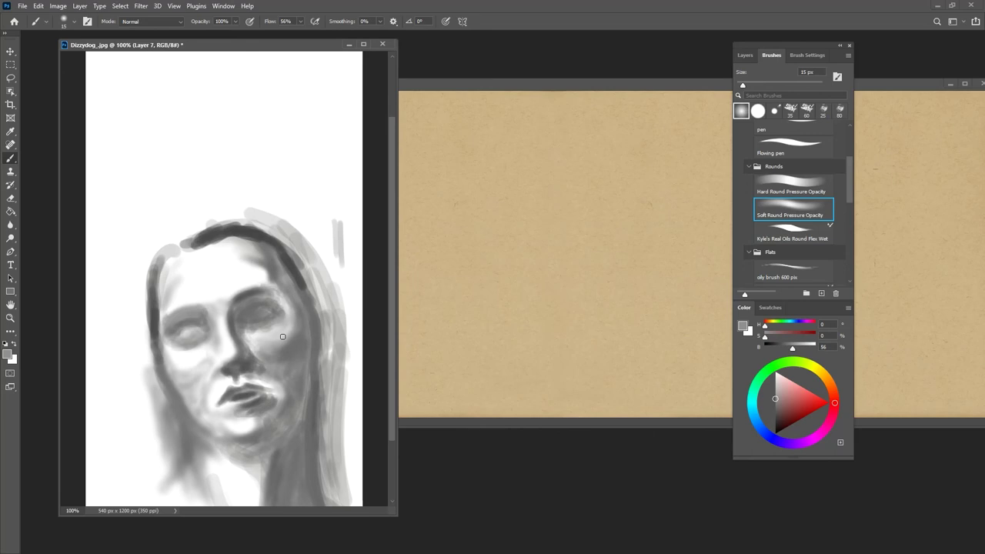
{"action": "key", "text": "ctrl+minus"}
{"action": "key", "text": "ctrl+minus"}
{"action": "key", "text": "ctrl+minus"}
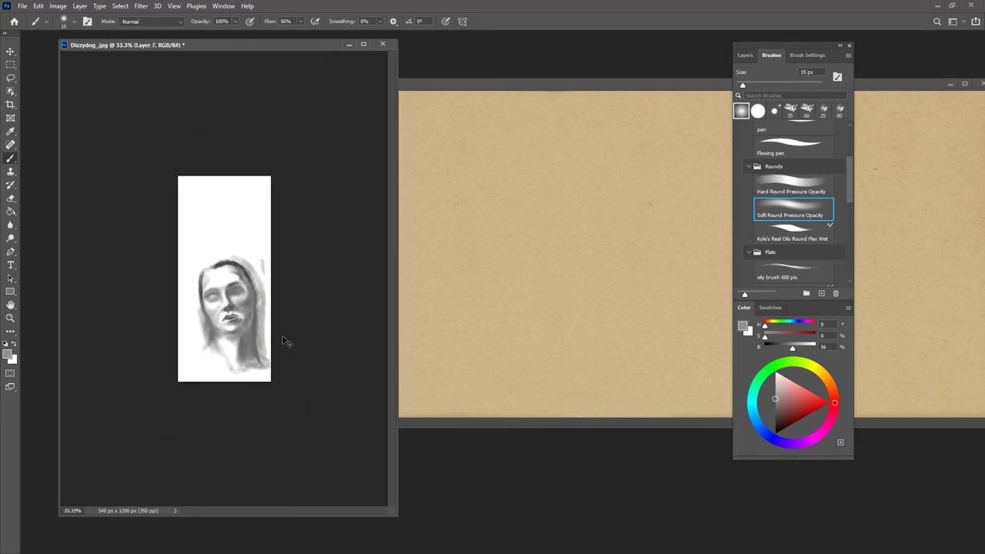
{"action": "key", "text": "ctrl+plus"}
{"action": "key", "text": "ctrl+plus"}
{"action": "key", "text": "ctrl+plus"}
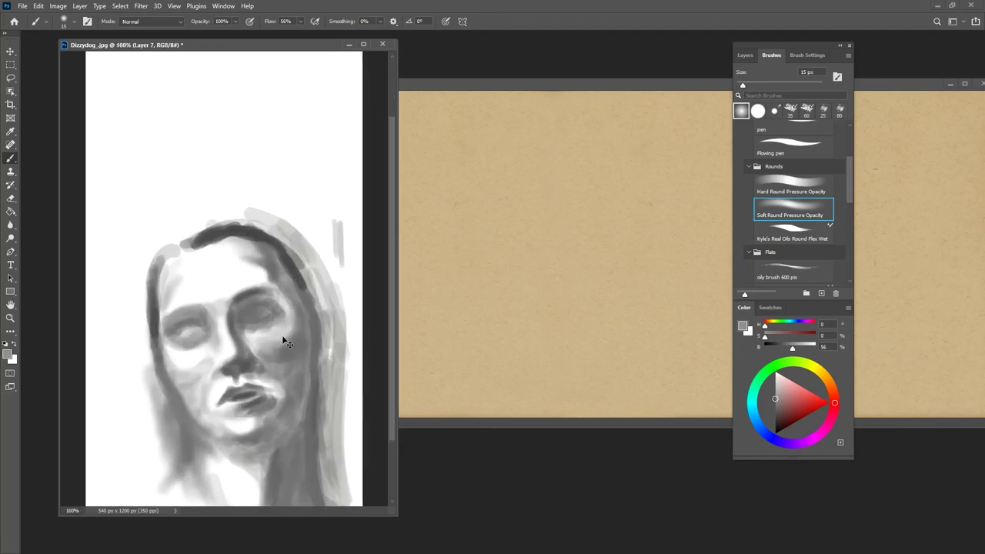
{"action": "left_click", "coordinate": [692, 84]}
{"action": "left_click", "coordinate": [745, 55]}
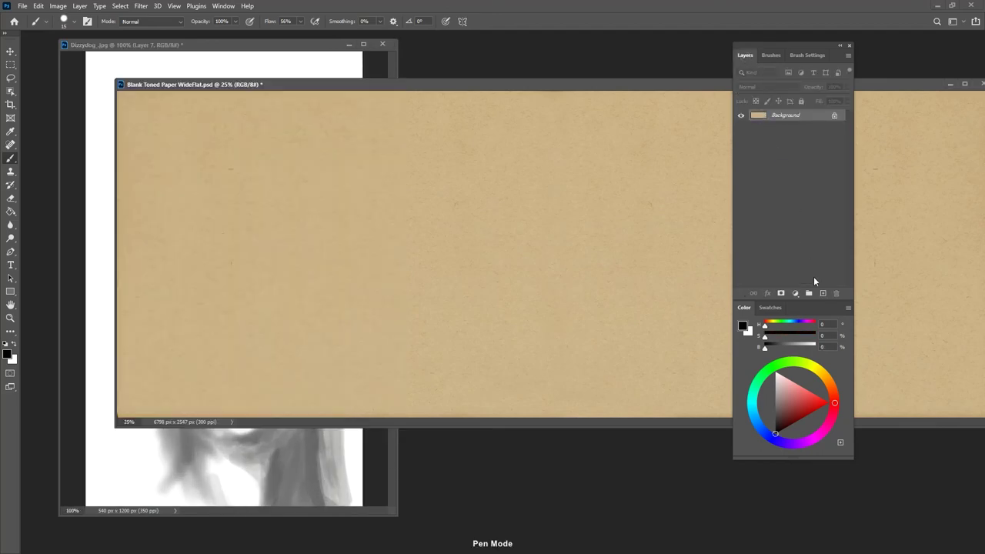
- On a new Layer 1 of the toned paper, handwrite the labels DK, MD and LT
{"action": "left_click", "coordinate": [822, 293]}
{"action": "left_click_drag", "start_coordinate": [149, 127], "coordinate": [157, 157]}
{"action": "mouse_move", "coordinate": [139, 125]}
{"action": "left_mouse_down"}
{"action": "mouse_move", "coordinate": [165, 135]}
{"action": "mouse_move", "coordinate": [154, 165]}
{"action": "left_mouse_up"}
{"action": "mouse_move", "coordinate": [184, 125]}
{"action": "left_mouse_down"}
{"action": "mouse_move", "coordinate": [184, 152]}
{"action": "mouse_move", "coordinate": [185, 139]}
{"action": "mouse_move", "coordinate": [209, 145]}
{"action": "mouse_move", "coordinate": [413, 147]}
{"action": "left_mouse_up"}
{"action": "mouse_move", "coordinate": [247, 124]}
{"action": "left_mouse_down"}
{"action": "mouse_move", "coordinate": [219, 143]}
{"action": "mouse_move", "coordinate": [265, 148]}
{"action": "mouse_move", "coordinate": [314, 108]}
{"action": "mouse_move", "coordinate": [317, 124]}
{"action": "left_mouse_up"}
{"action": "left_click_drag", "start_coordinate": [323, 109], "coordinate": [324, 124]}
{"action": "mouse_move", "coordinate": [468, 114]}
{"action": "left_mouse_down"}
{"action": "mouse_move", "coordinate": [468, 142]}
{"action": "mouse_move", "coordinate": [486, 140]}
{"action": "left_mouse_up"}
{"action": "left_click_drag", "start_coordinate": [498, 125], "coordinate": [499, 143]}
{"action": "left_click_drag", "start_coordinate": [488, 124], "coordinate": [513, 114]}
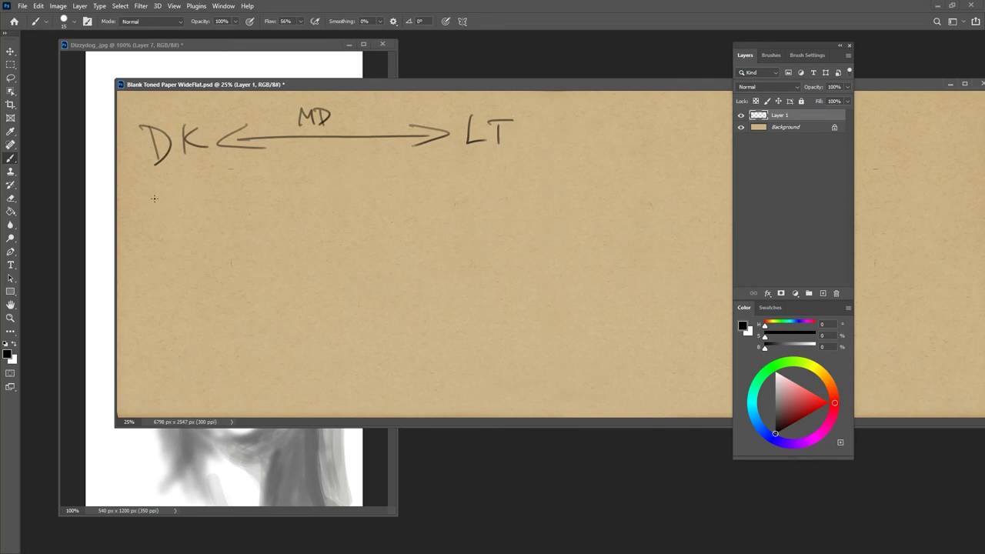
- Draw direction arrows beneath the labels, including a double-headed arrow under MD, then return to the portrait
{"action": "mouse_move", "coordinate": [141, 197]}
{"action": "left_mouse_down"}
{"action": "mouse_move", "coordinate": [177, 195]}
{"action": "mouse_move", "coordinate": [169, 205]}
{"action": "left_mouse_up"}
{"action": "mouse_move", "coordinate": [514, 182]}
{"action": "left_mouse_down"}
{"action": "mouse_move", "coordinate": [474, 182]}
{"action": "mouse_move", "coordinate": [486, 195]}
{"action": "left_mouse_up"}
{"action": "mouse_move", "coordinate": [321, 202]}
{"action": "left_mouse_down"}
{"action": "mouse_move", "coordinate": [321, 236]}
{"action": "mouse_move", "coordinate": [283, 221]}
{"action": "left_mouse_up"}
{"action": "mouse_move", "coordinate": [295, 216]}
{"action": "left_mouse_down"}
{"action": "mouse_move", "coordinate": [281, 224]}
{"action": "mouse_move", "coordinate": [292, 233]}
{"action": "mouse_move", "coordinate": [364, 221]}
{"action": "left_mouse_up"}
{"action": "mouse_move", "coordinate": [355, 214]}
{"action": "left_mouse_down"}
{"action": "mouse_move", "coordinate": [375, 222]}
{"action": "mouse_move", "coordinate": [358, 233]}
{"action": "left_mouse_up"}
{"action": "left_click", "coordinate": [311, 47]}
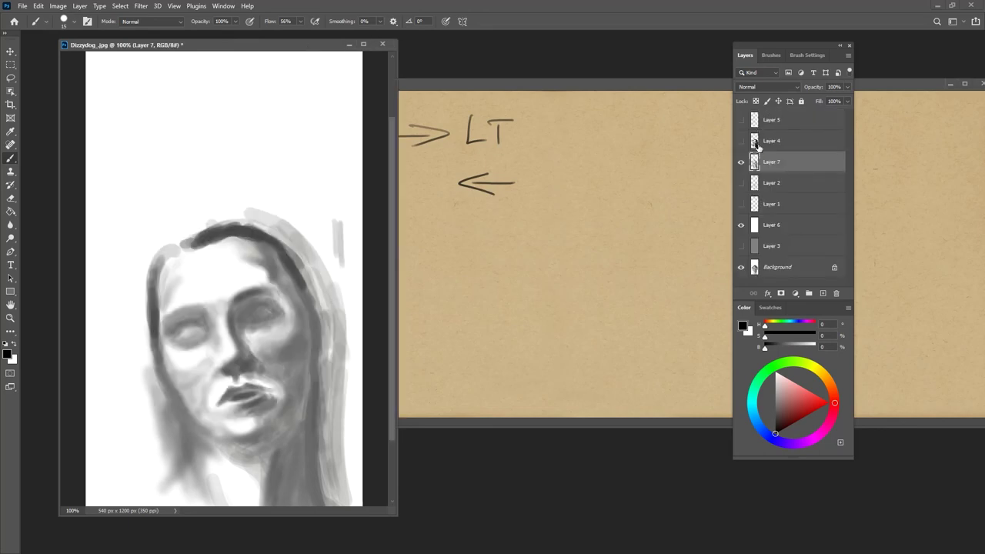
- Toggle layer visibility to compare the grey face, black face, grey hair strokes and earlier sketch on white
{"action": "left_click", "coordinate": [741, 161]}
{"action": "left_click", "coordinate": [741, 141]}
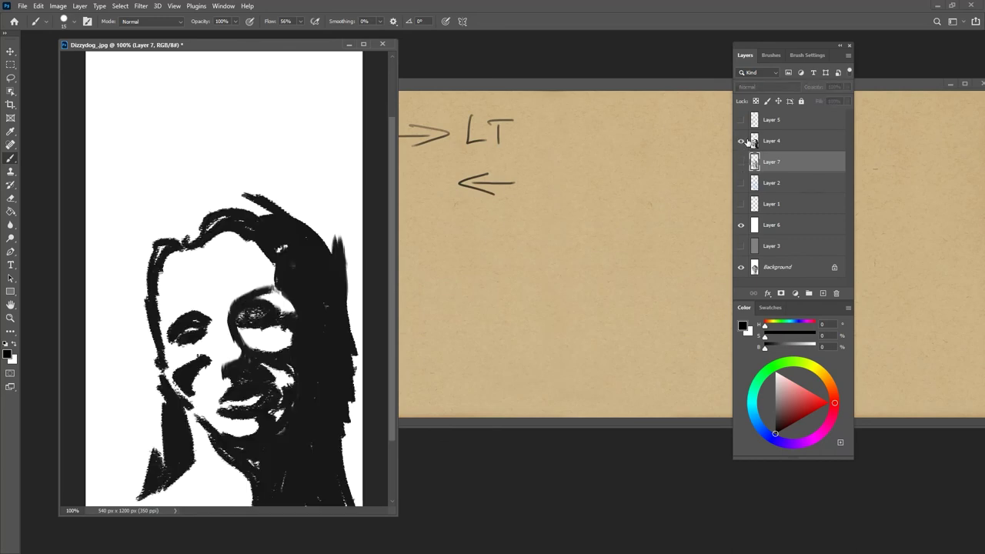
{"action": "left_click", "coordinate": [741, 120]}
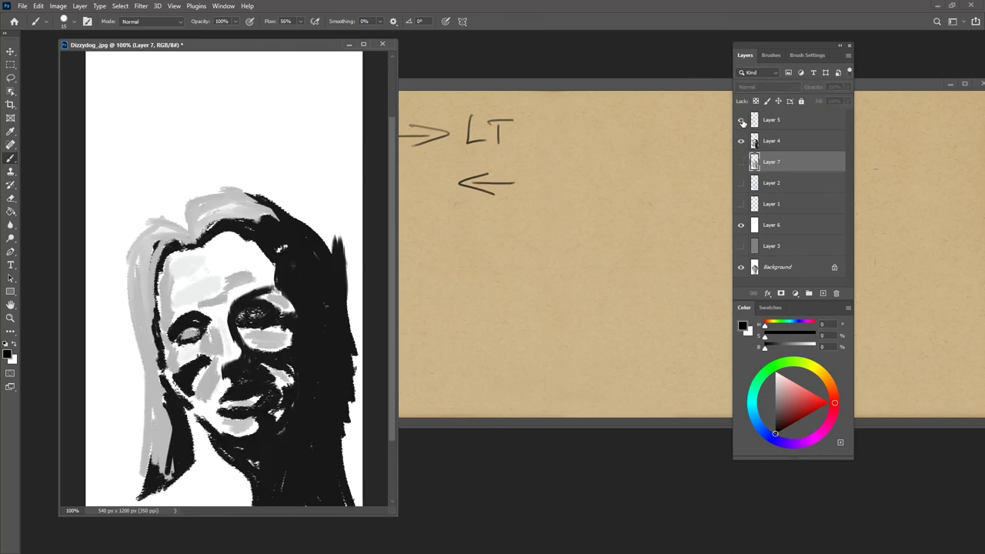
{"action": "left_click", "coordinate": [741, 225]}
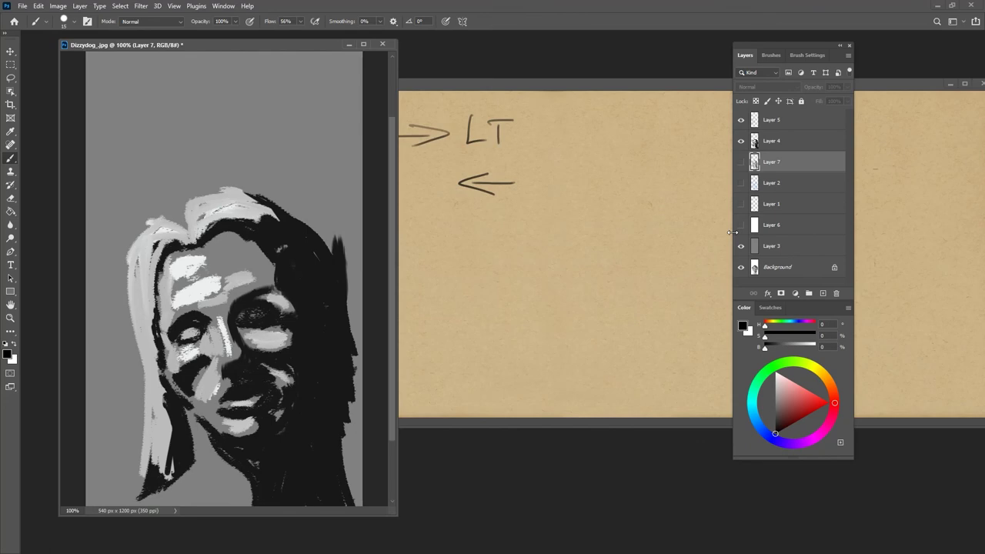
{"action": "left_click", "coordinate": [741, 246]}
{"action": "left_click", "coordinate": [741, 225]}
{"action": "left_click", "coordinate": [741, 161]}
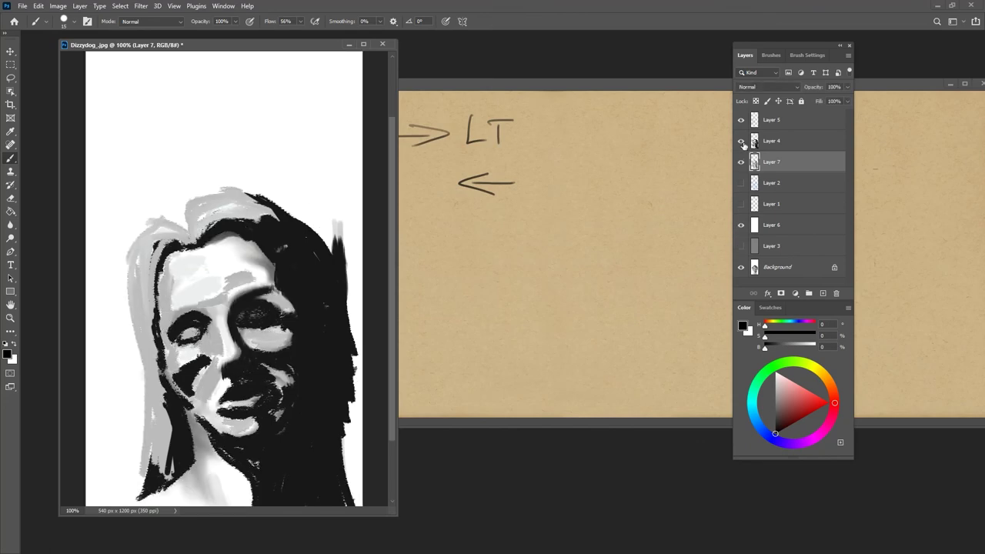
{"action": "left_click", "coordinate": [741, 141]}
{"action": "left_click", "coordinate": [740, 120]}
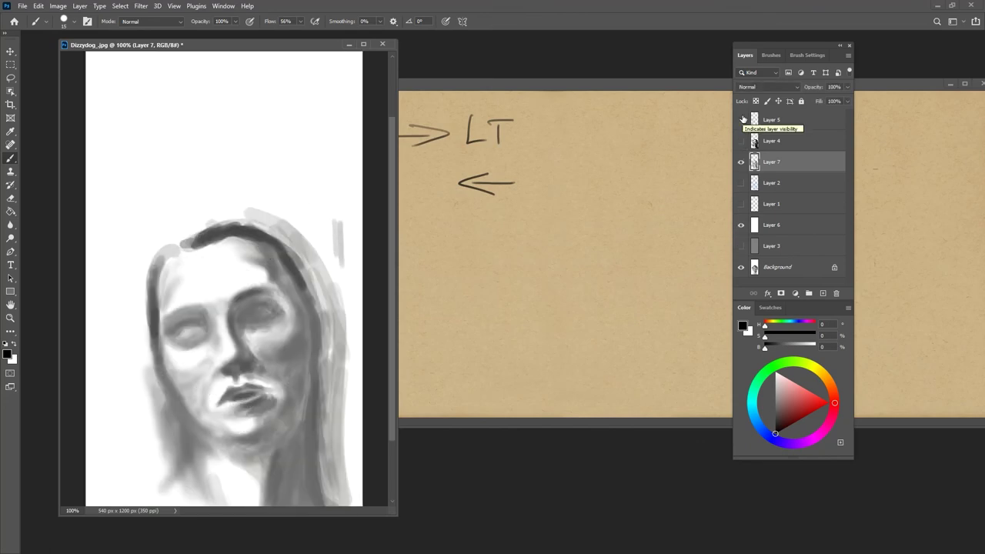
{"action": "scroll", "coordinate": [389, 274], "scroll_direction": "down", "scroll_amount": 3}
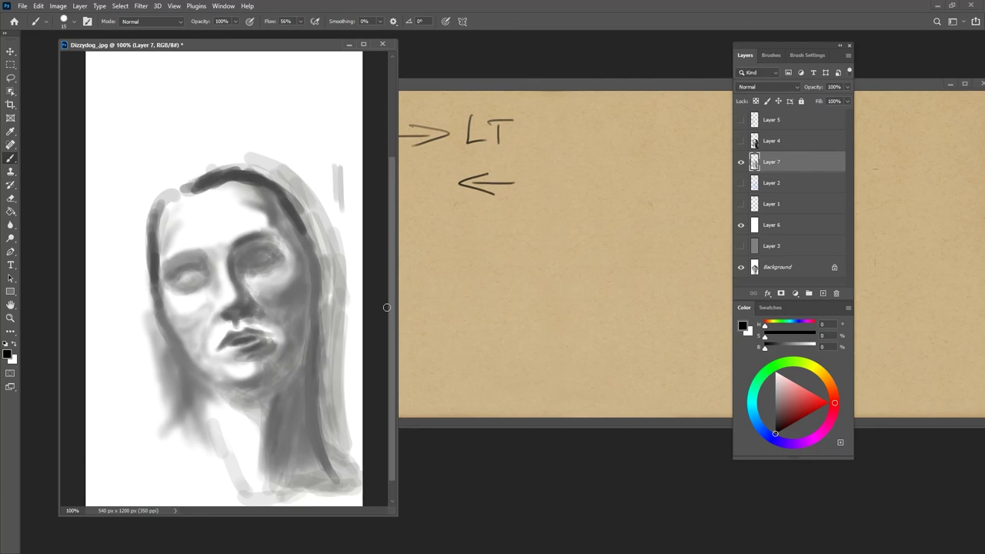
- Restore the black and grey strokes over the grey background, keep the blue linework hidden, and select the shadow layer
{"action": "left_click", "coordinate": [740, 141]}
{"action": "left_click", "coordinate": [741, 120]}
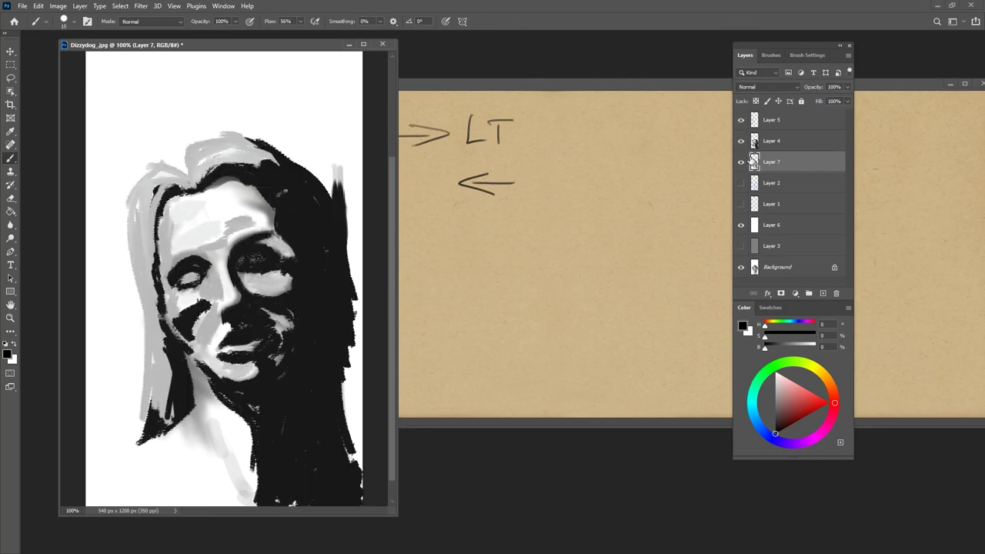
{"action": "left_click", "coordinate": [741, 161]}
{"action": "left_click", "coordinate": [741, 245]}
{"action": "left_click", "coordinate": [741, 224]}
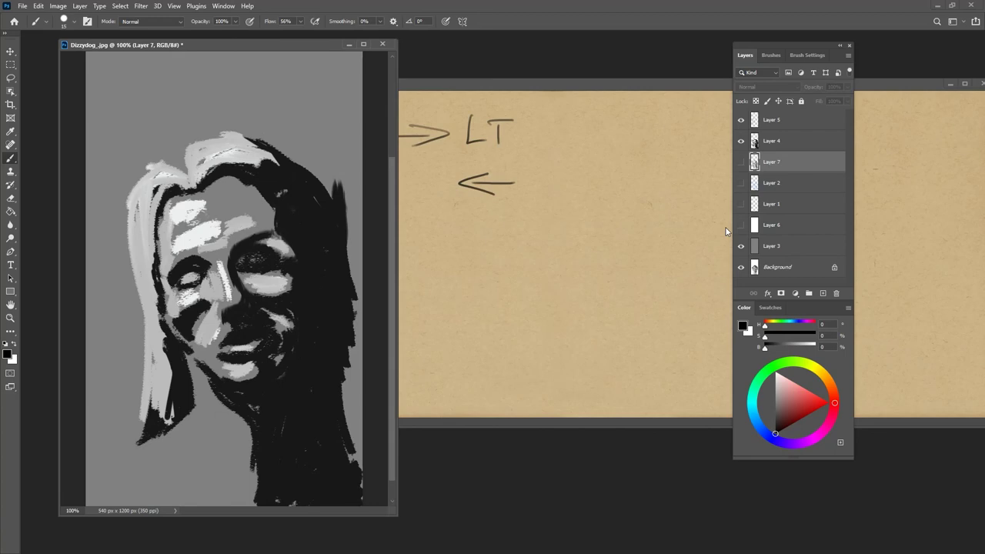
{"action": "left_click", "coordinate": [742, 183]}
{"action": "left_click", "coordinate": [742, 183]}
{"action": "left_click", "coordinate": [804, 141]}
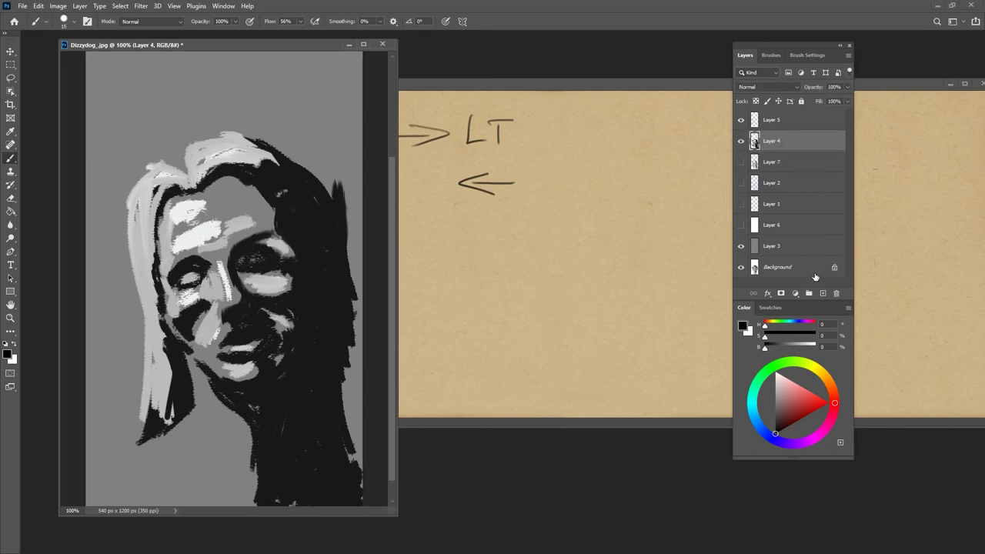
- Lock Layer 4's transparent pixels, pick a purple colour, and choose the Kyle's Real Oils - 01 brush
{"action": "key", "text": "slash"}
{"action": "left_click_drag", "start_coordinate": [787, 424], "coordinate": [787, 425]}
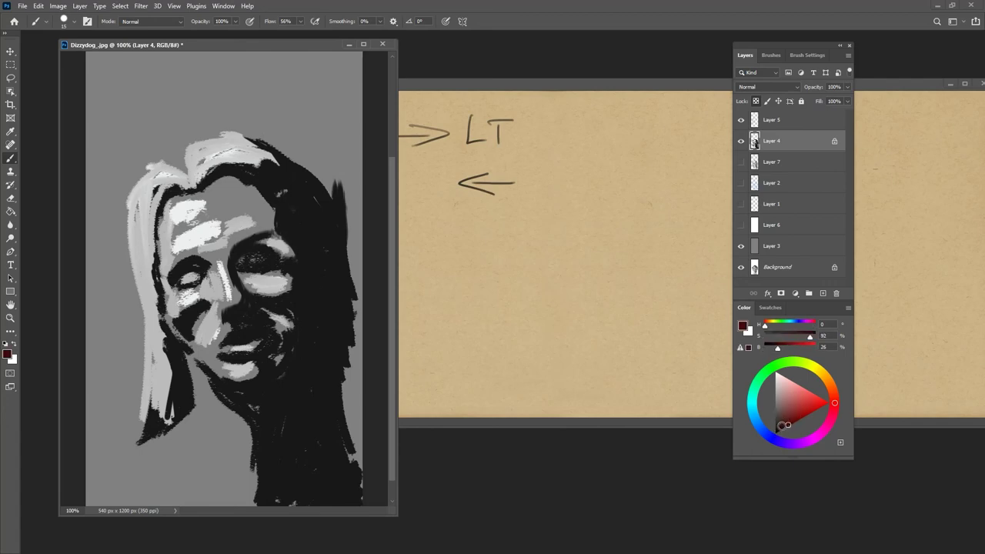
{"action": "left_click_drag", "start_coordinate": [796, 442], "coordinate": [788, 444]}
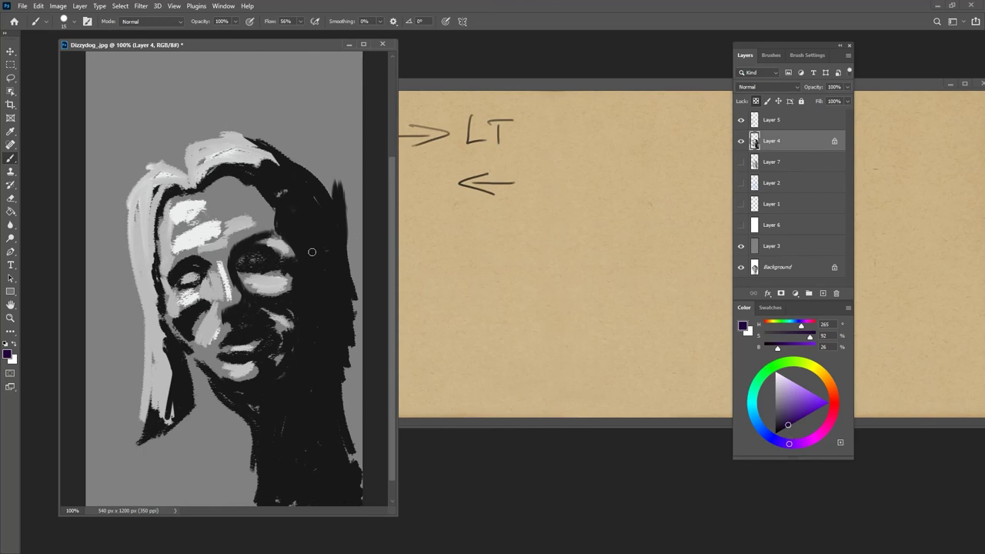
{"action": "left_click", "coordinate": [770, 54]}
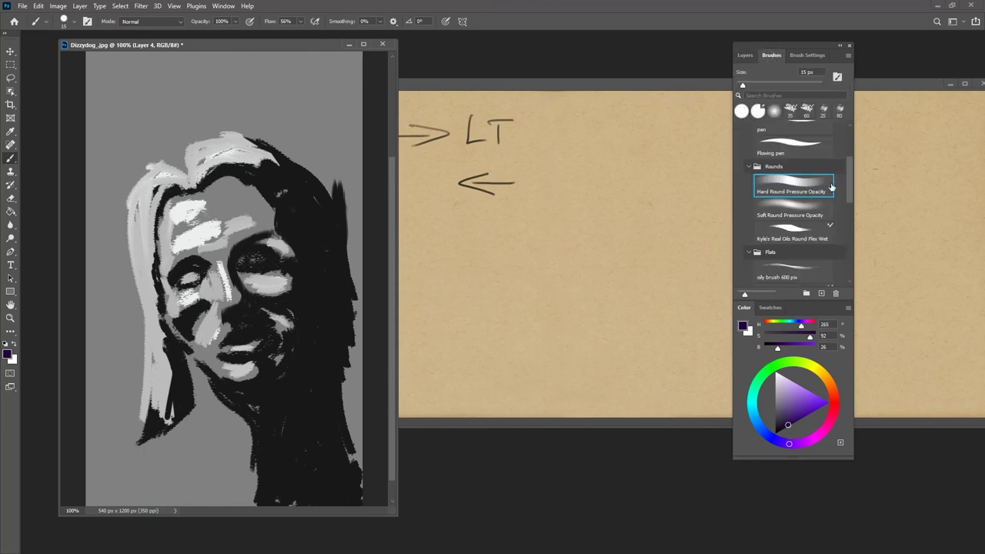
{"action": "left_click_drag", "start_coordinate": [847, 184], "coordinate": [845, 210]}
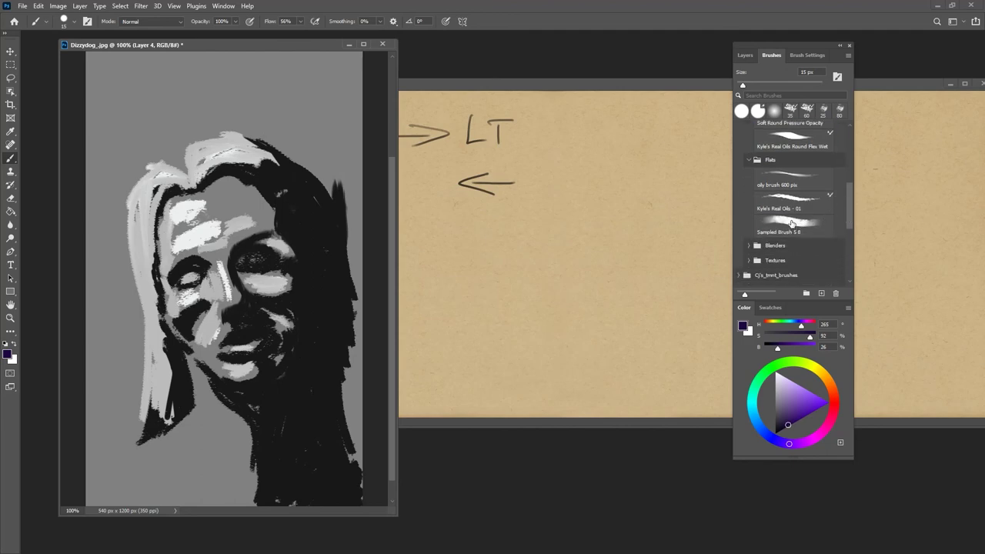
{"action": "left_click", "coordinate": [793, 206]}
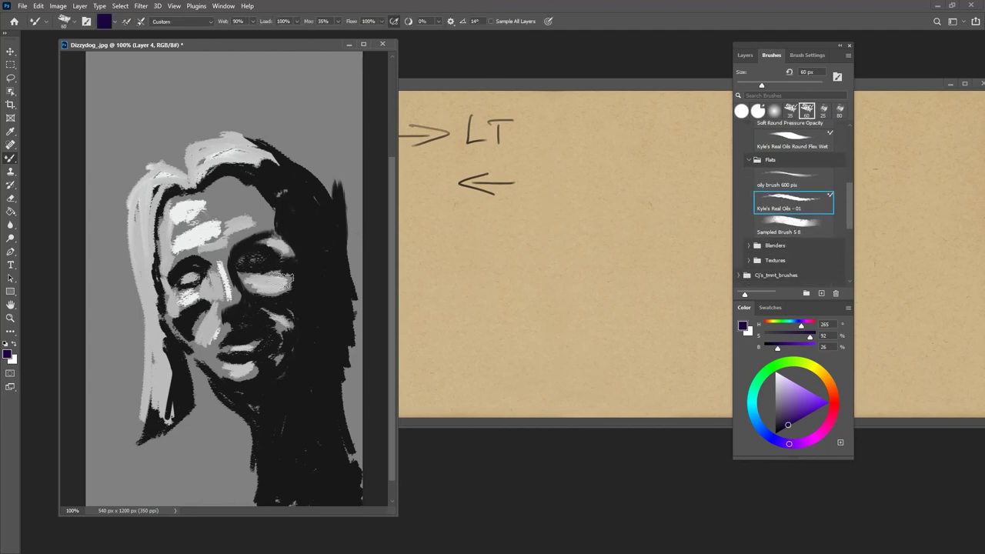
- Repaint the face, hair and bottom-right shadow shapes in dark indigo purple
{"action": "mouse_move", "coordinate": [314, 257]}
{"action": "left_mouse_down"}
{"action": "mouse_move", "coordinate": [289, 312]}
{"action": "mouse_move", "coordinate": [338, 253]}
{"action": "mouse_move", "coordinate": [271, 287]}
{"action": "mouse_move", "coordinate": [200, 348]}
{"action": "mouse_move", "coordinate": [179, 339]}
{"action": "mouse_move", "coordinate": [171, 311]}
{"action": "mouse_move", "coordinate": [261, 121]}
{"action": "mouse_move", "coordinate": [230, 212]}
{"action": "mouse_move", "coordinate": [263, 262]}
{"action": "mouse_move", "coordinate": [243, 347]}
{"action": "mouse_move", "coordinate": [300, 354]}
{"action": "mouse_move", "coordinate": [316, 373]}
{"action": "mouse_move", "coordinate": [363, 364]}
{"action": "mouse_move", "coordinate": [363, 422]}
{"action": "mouse_move", "coordinate": [301, 515]}
{"action": "mouse_move", "coordinate": [272, 517]}
{"action": "mouse_move", "coordinate": [277, 424]}
{"action": "mouse_move", "coordinate": [325, 311]}
{"action": "mouse_move", "coordinate": [285, 338]}
{"action": "mouse_move", "coordinate": [318, 335]}
{"action": "mouse_move", "coordinate": [275, 427]}
{"action": "mouse_move", "coordinate": [277, 374]}
{"action": "mouse_move", "coordinate": [221, 381]}
{"action": "left_mouse_up"}
{"action": "mouse_move", "coordinate": [284, 204]}
{"action": "left_mouse_down"}
{"action": "mouse_move", "coordinate": [330, 209]}
{"action": "mouse_move", "coordinate": [333, 244]}
{"action": "mouse_move", "coordinate": [266, 207]}
{"action": "left_mouse_up"}
{"action": "left_click_drag", "start_coordinate": [199, 392], "coordinate": [217, 405]}
{"action": "left_click_drag", "start_coordinate": [329, 411], "coordinate": [329, 512]}
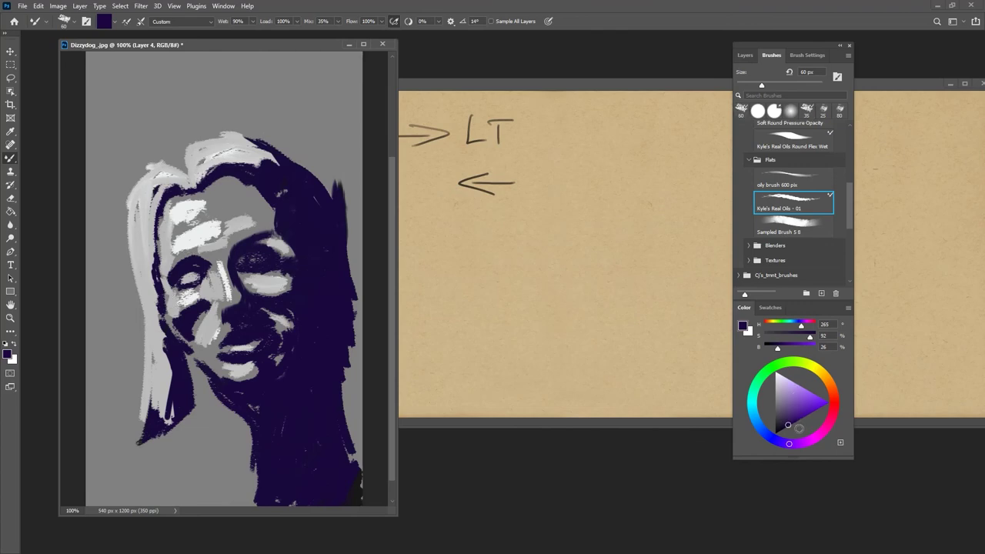
{"action": "left_click_drag", "start_coordinate": [789, 443], "coordinate": [782, 442]}
{"action": "mouse_move", "coordinate": [343, 442]}
{"action": "left_mouse_down"}
{"action": "mouse_move", "coordinate": [324, 503]}
{"action": "mouse_move", "coordinate": [374, 459]}
{"action": "left_mouse_up"}
{"action": "left_click", "coordinate": [745, 55]}
- Select the Layer 5 highlights, lock its transparent pixels, and mix a pale yellow
{"action": "left_click", "coordinate": [757, 165]}
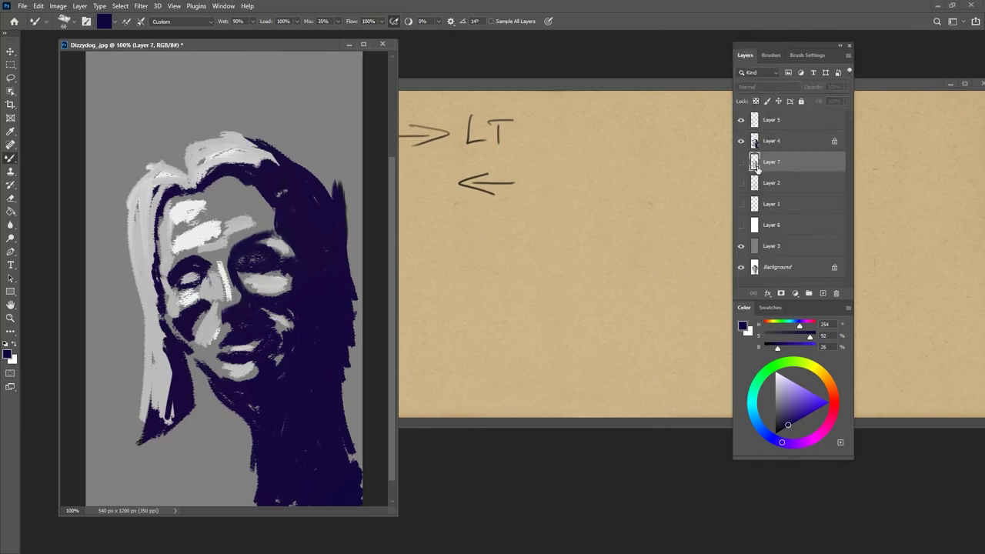
{"action": "left_click", "coordinate": [792, 123]}
{"action": "left_click", "coordinate": [740, 121]}
{"action": "left_click", "coordinate": [740, 121]}
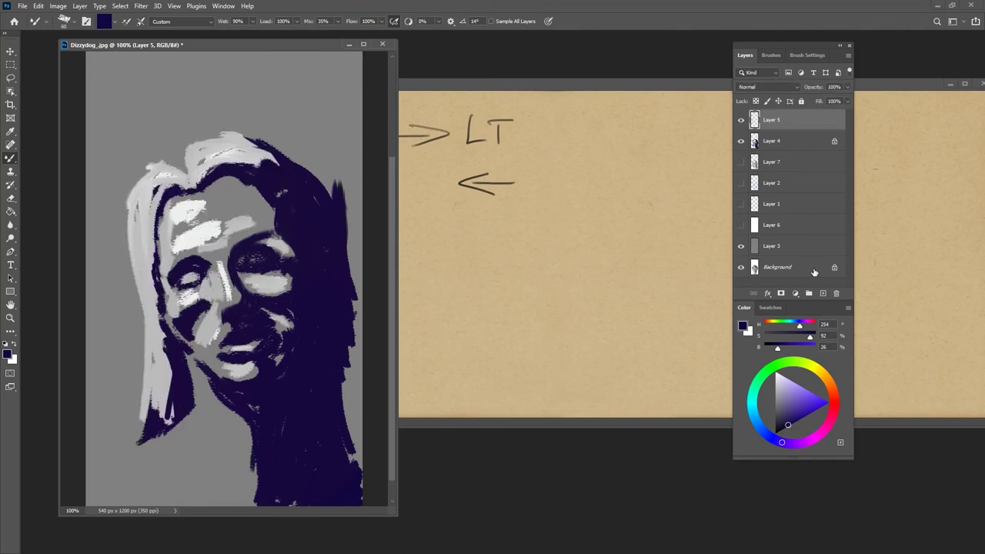
{"action": "key", "text": "slash"}
{"action": "left_click", "coordinate": [814, 368]}
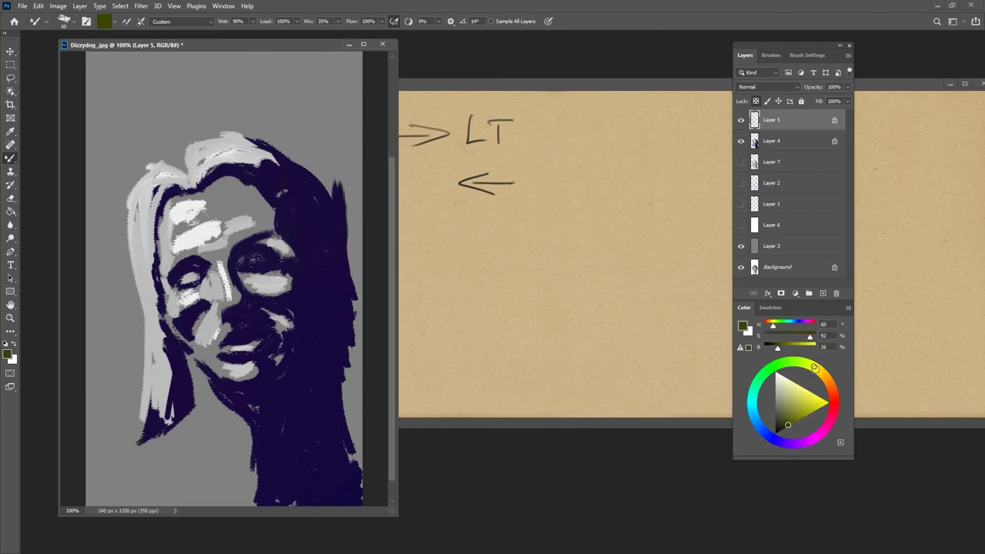
{"action": "left_click_drag", "start_coordinate": [814, 368], "coordinate": [818, 371]}
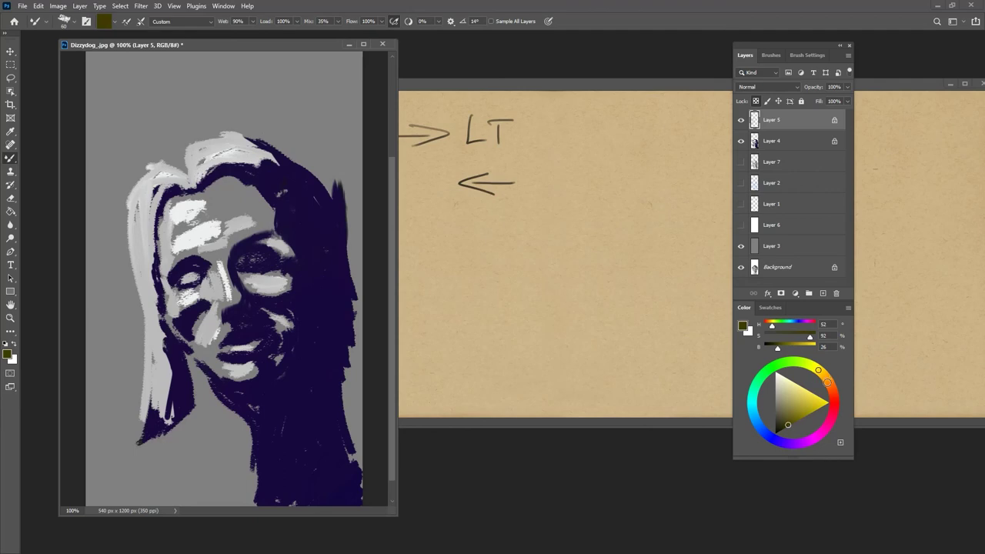
{"action": "left_click_drag", "start_coordinate": [793, 406], "coordinate": [797, 393]}
- Paint the hair and left-cheek highlights pale yellow, slightly darkening the yellow along the way
{"action": "mouse_move", "coordinate": [151, 168]}
{"action": "left_mouse_down"}
{"action": "mouse_move", "coordinate": [130, 228]}
{"action": "mouse_move", "coordinate": [135, 251]}
{"action": "left_mouse_up"}
{"action": "mouse_move", "coordinate": [199, 156]}
{"action": "left_mouse_down"}
{"action": "mouse_move", "coordinate": [242, 138]}
{"action": "mouse_move", "coordinate": [185, 241]}
{"action": "mouse_move", "coordinate": [153, 402]}
{"action": "mouse_move", "coordinate": [214, 307]}
{"action": "mouse_move", "coordinate": [212, 410]}
{"action": "mouse_move", "coordinate": [260, 373]}
{"action": "mouse_move", "coordinate": [251, 257]}
{"action": "mouse_move", "coordinate": [229, 209]}
{"action": "mouse_move", "coordinate": [235, 133]}
{"action": "mouse_move", "coordinate": [212, 121]}
{"action": "mouse_move", "coordinate": [142, 181]}
{"action": "left_mouse_up"}
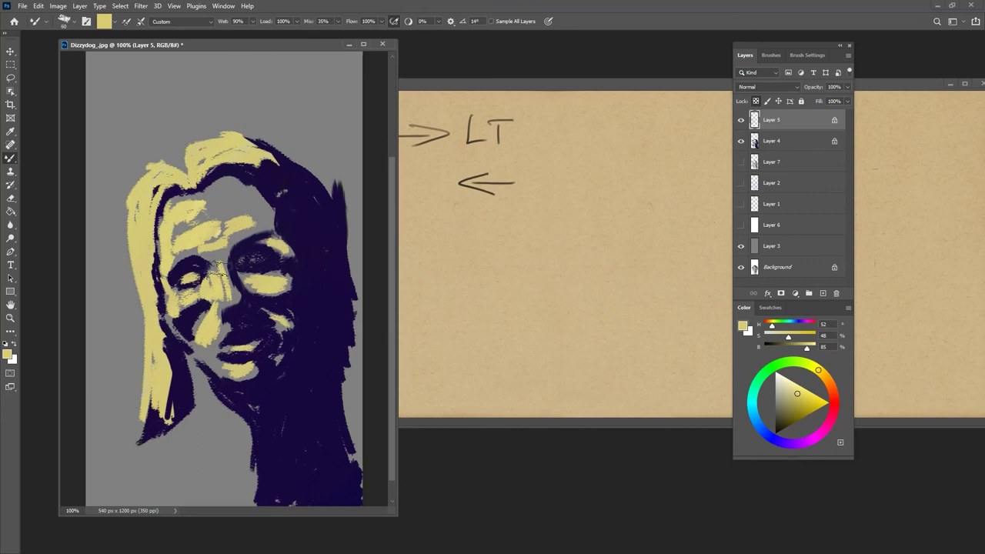
{"action": "left_click_drag", "start_coordinate": [798, 393], "coordinate": [793, 400]}
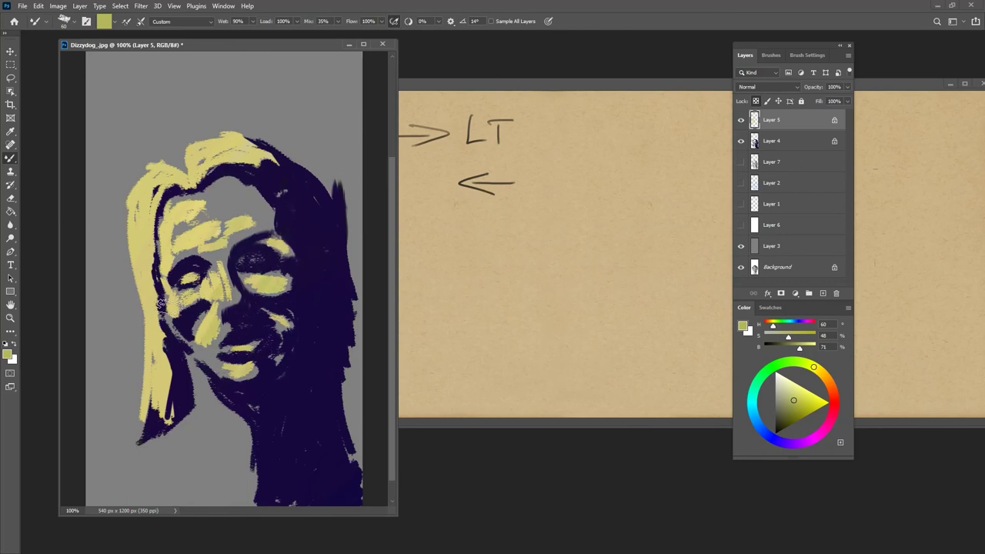
{"action": "left_click", "coordinate": [816, 370]}
{"action": "left_click_drag", "start_coordinate": [795, 400], "coordinate": [791, 404]}
{"action": "left_click_drag", "start_coordinate": [190, 331], "coordinate": [231, 231]}
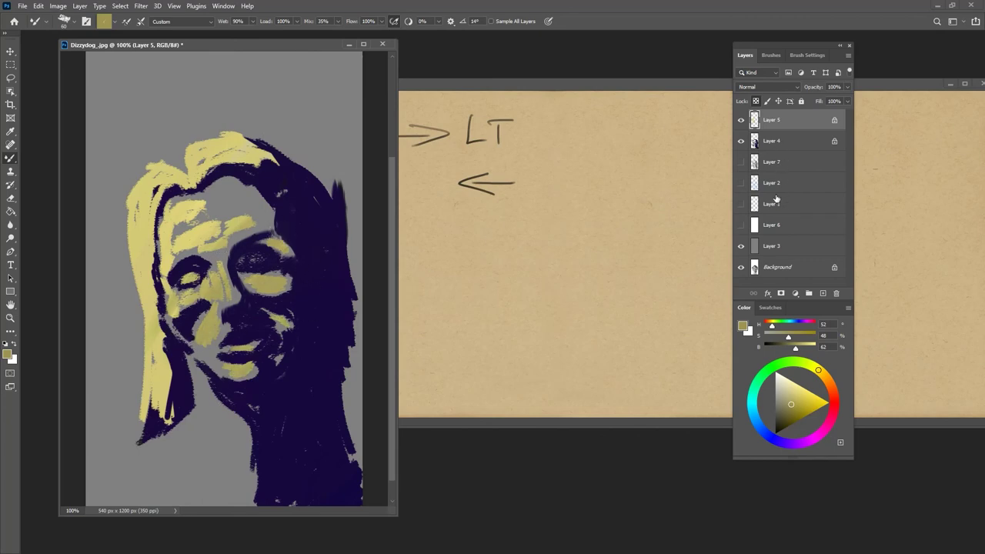
{"action": "left_click", "coordinate": [767, 246]}
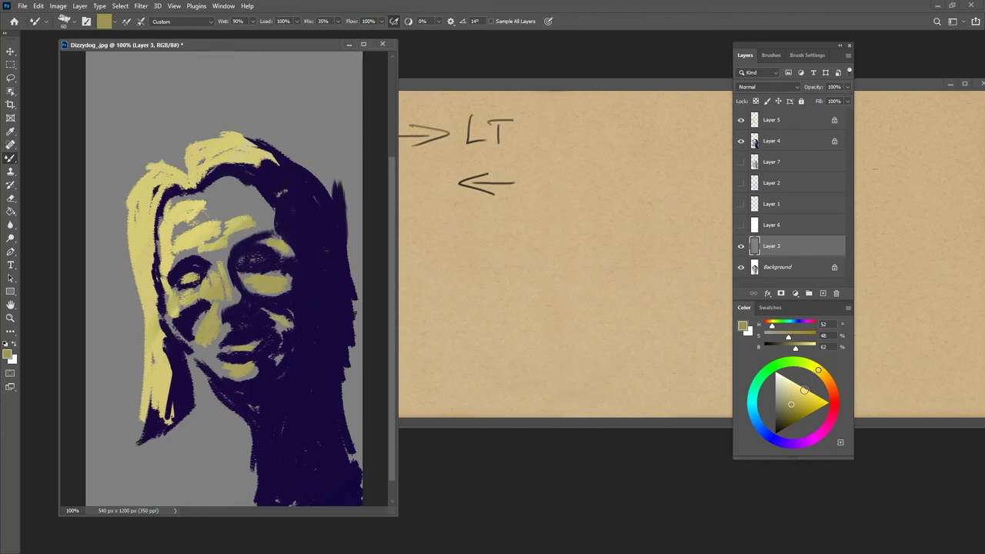
- Mix a tan ochre and brush it over the forehead, hairline and cheeks on Layer 3
{"action": "left_click_drag", "start_coordinate": [817, 370], "coordinate": [823, 375]}
{"action": "left_click_drag", "start_coordinate": [821, 375], "coordinate": [822, 375]}
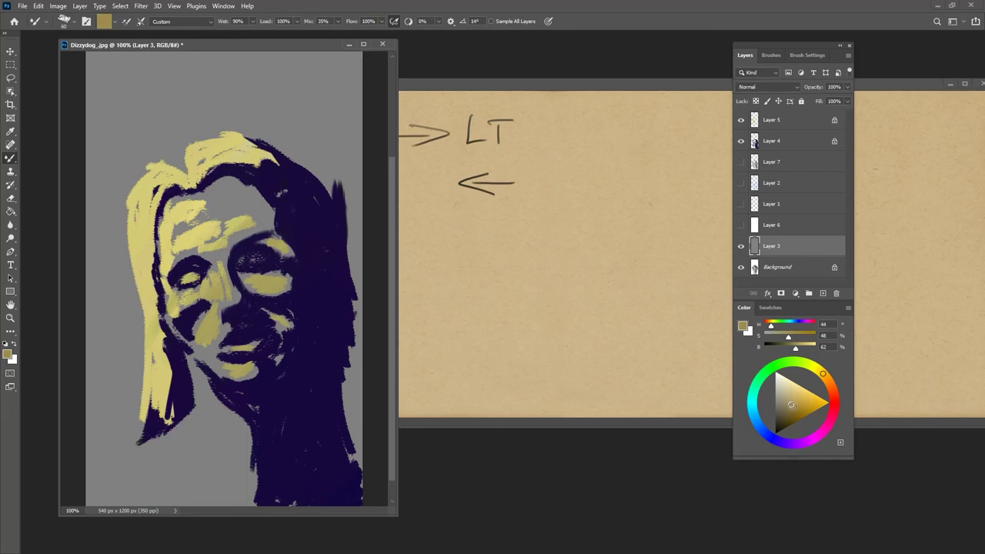
{"action": "left_click_drag", "start_coordinate": [794, 403], "coordinate": [796, 403]}
{"action": "mouse_move", "coordinate": [248, 191]}
{"action": "left_mouse_down"}
{"action": "mouse_move", "coordinate": [200, 235]}
{"action": "mouse_move", "coordinate": [240, 231]}
{"action": "left_mouse_up"}
{"action": "left_click_drag", "start_coordinate": [192, 202], "coordinate": [201, 167]}
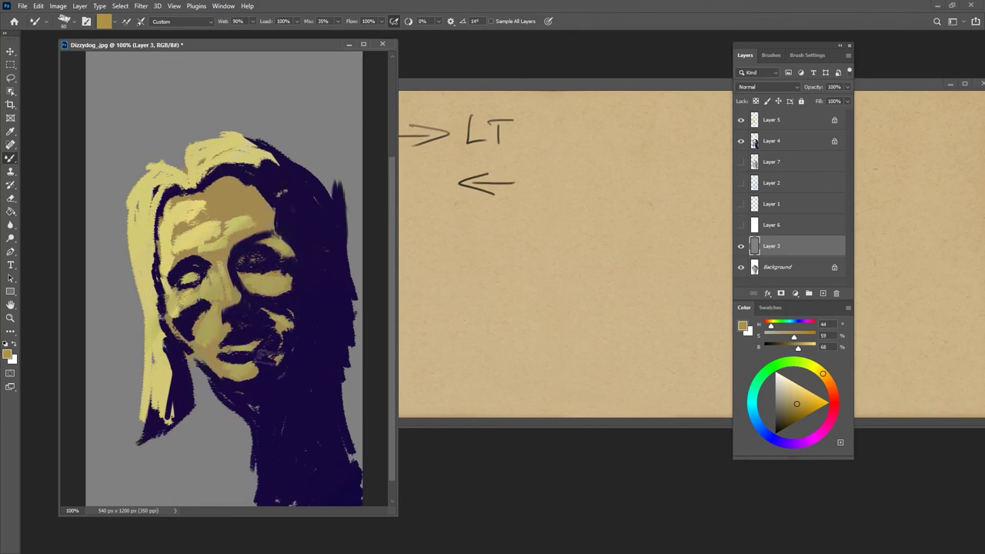
{"action": "left_click_drag", "start_coordinate": [797, 404], "coordinate": [789, 407]}
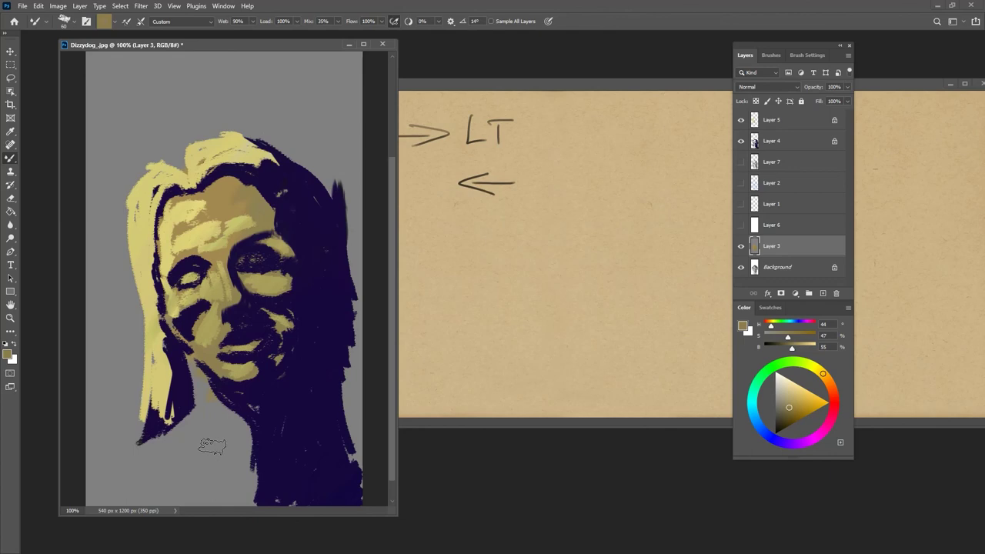
{"action": "key", "text": "ctrl+minus"}
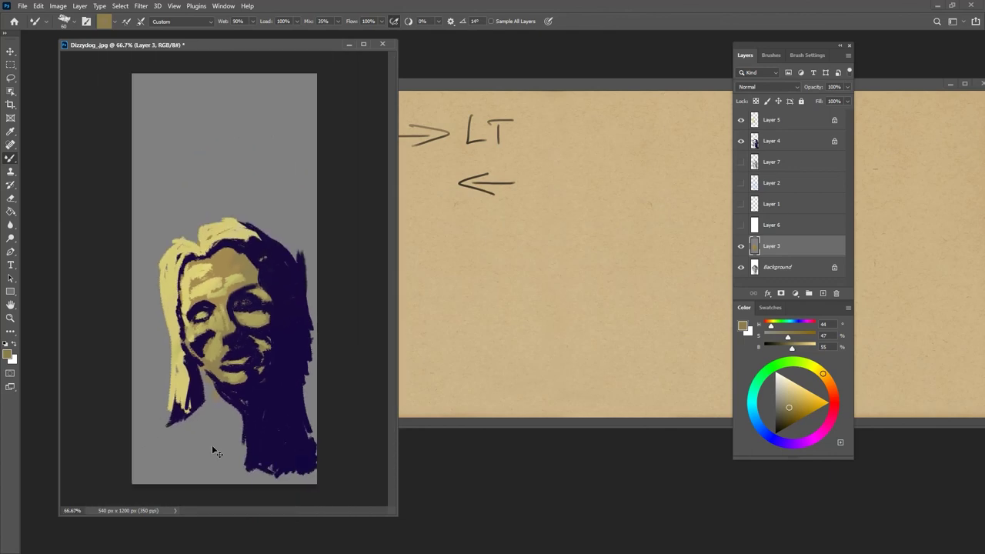
{"action": "key", "text": "ctrl+plus"}
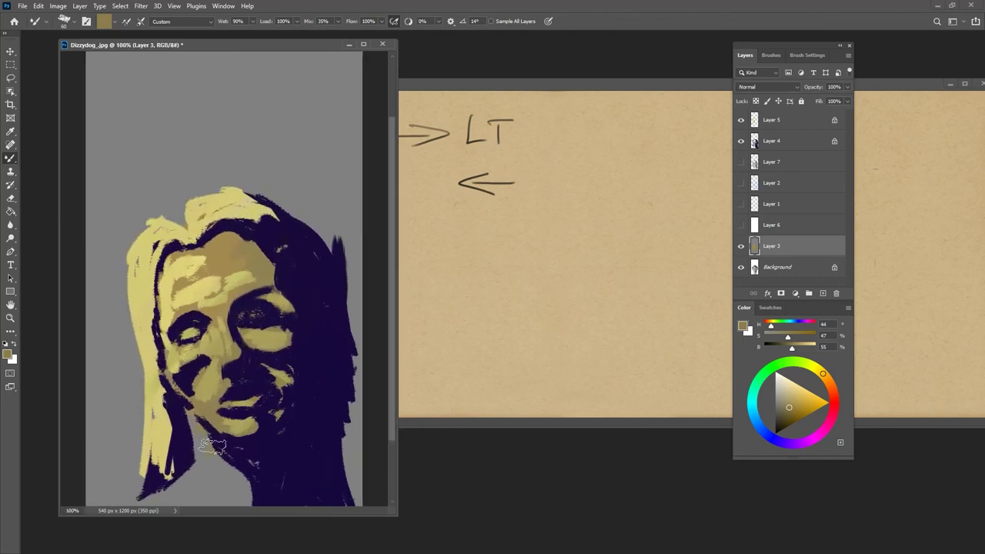
{"action": "left_click_drag", "start_coordinate": [388, 337], "coordinate": [376, 417]}
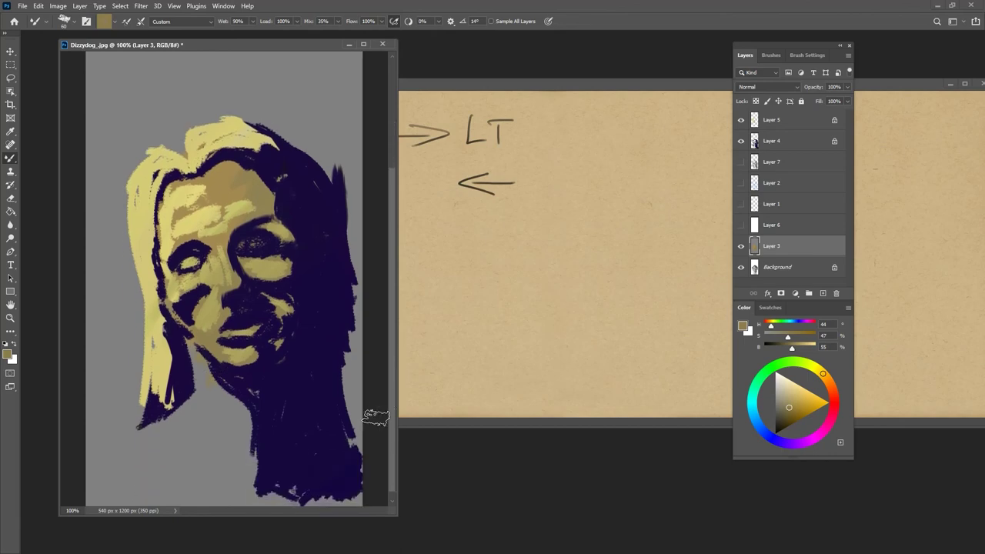